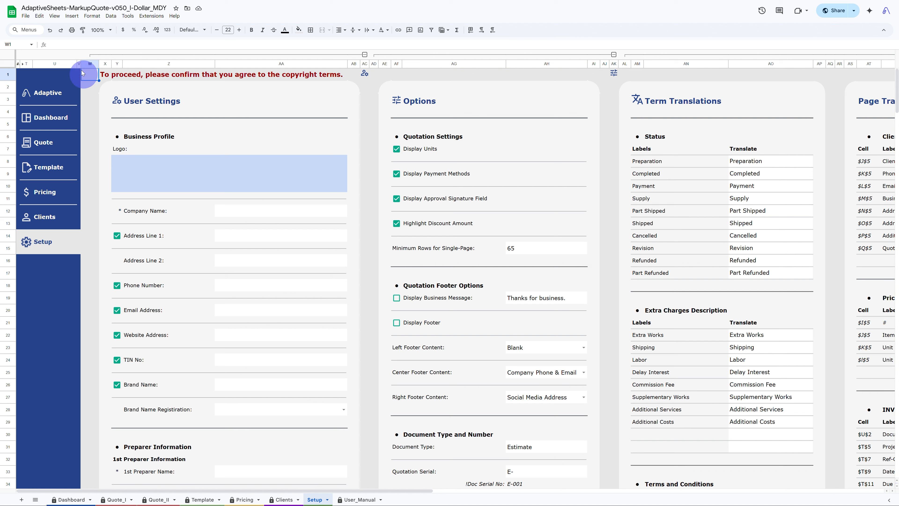
- Make the spreadsheet file available offline
left_click(26, 16)
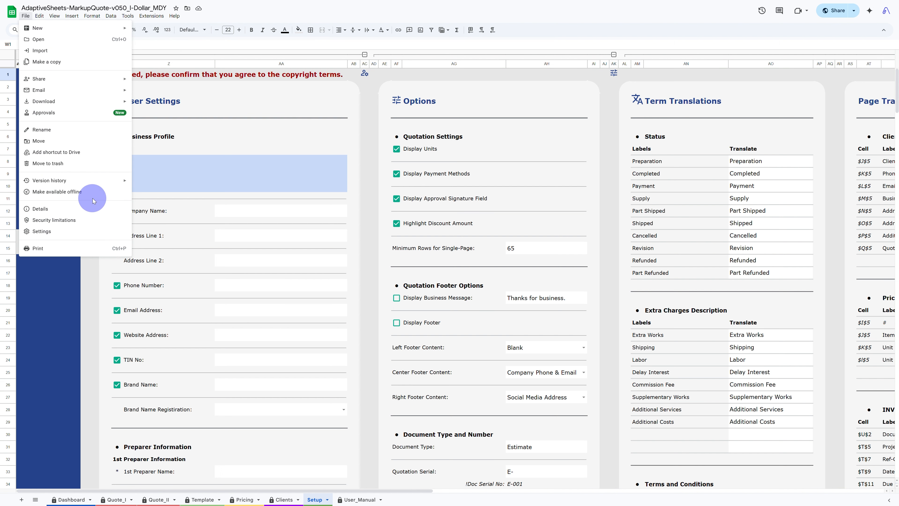
left_click(78, 196)
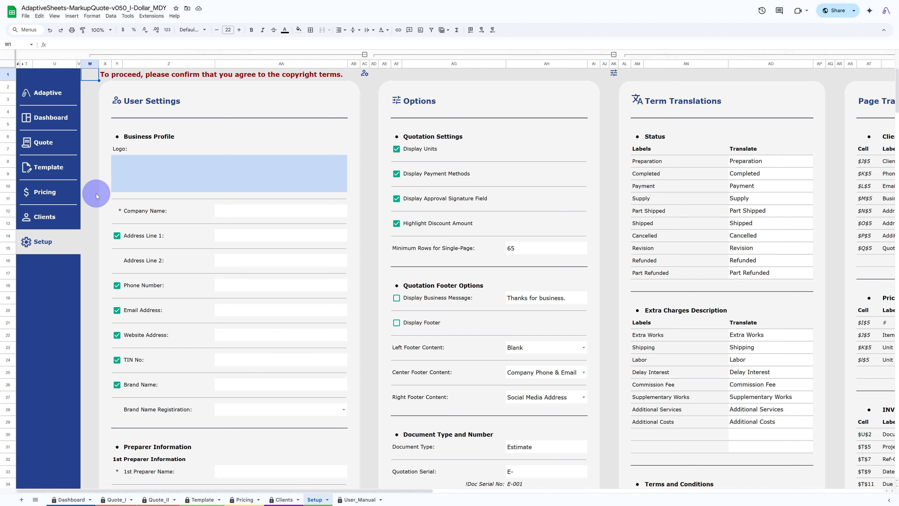
- Open the file's version history, then return to the spreadsheet
left_click(26, 16)
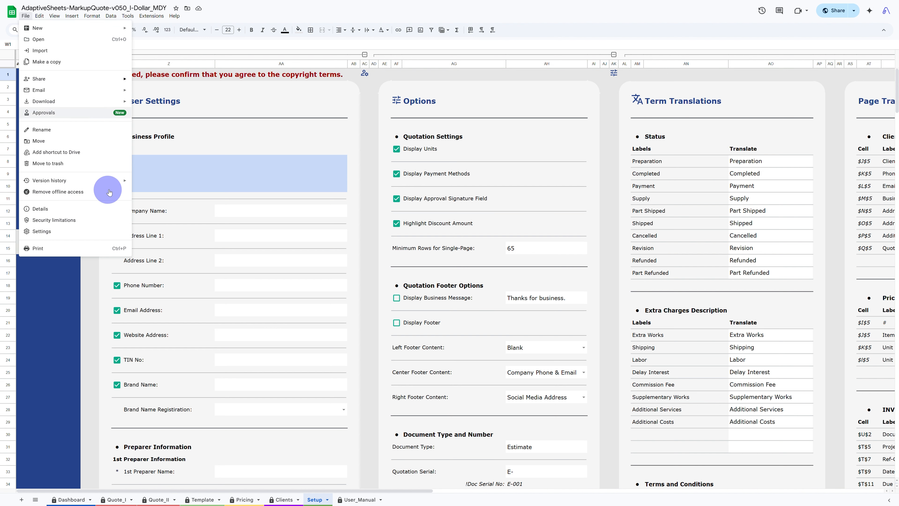
mouse_move(121, 180)
left_click(158, 192)
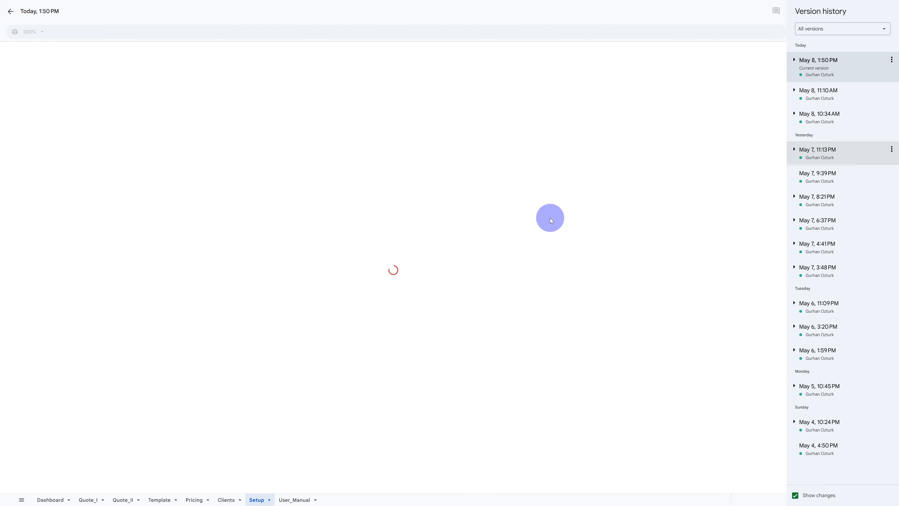
left_click(10, 13)
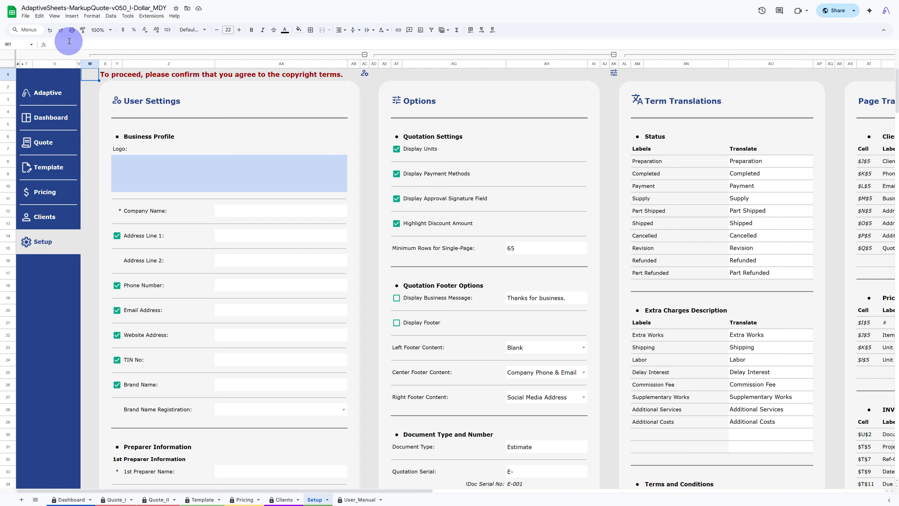
- Switch the spreadsheet to full screen view
left_click(54, 16)
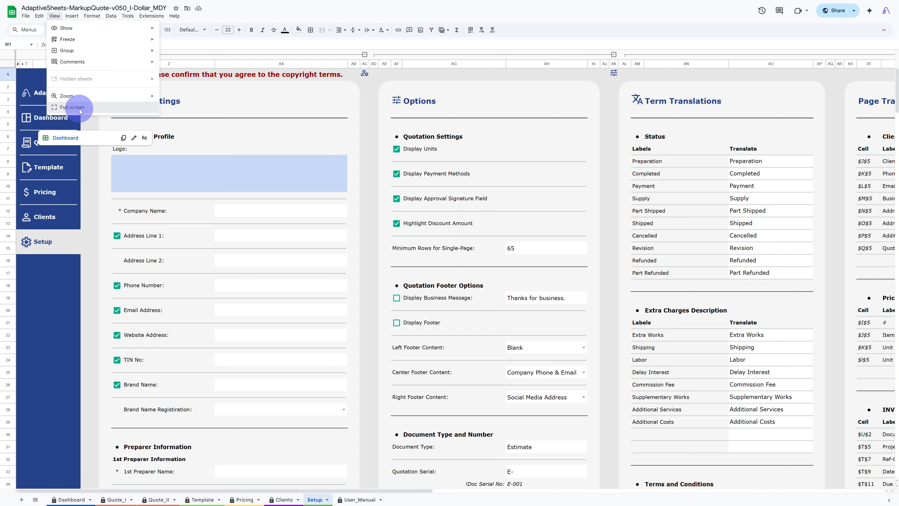
left_click(72, 107)
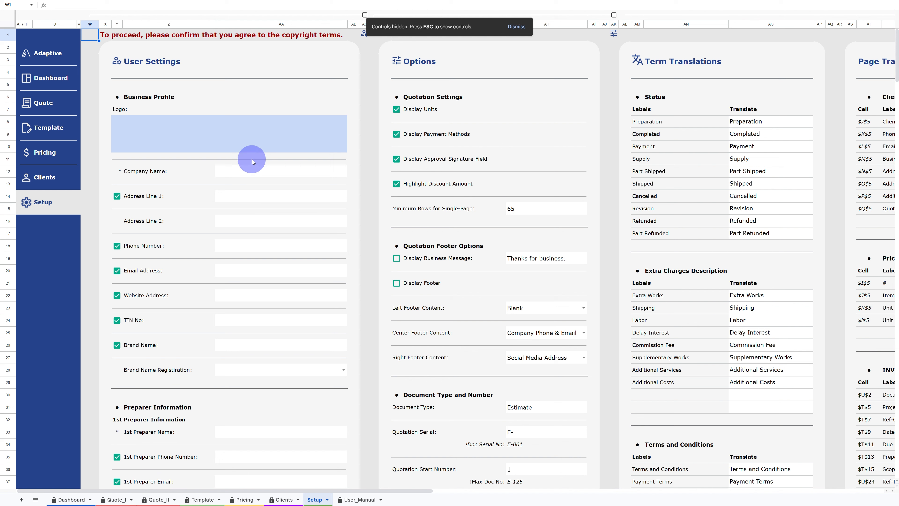
left_click(247, 173)
left_click(246, 195)
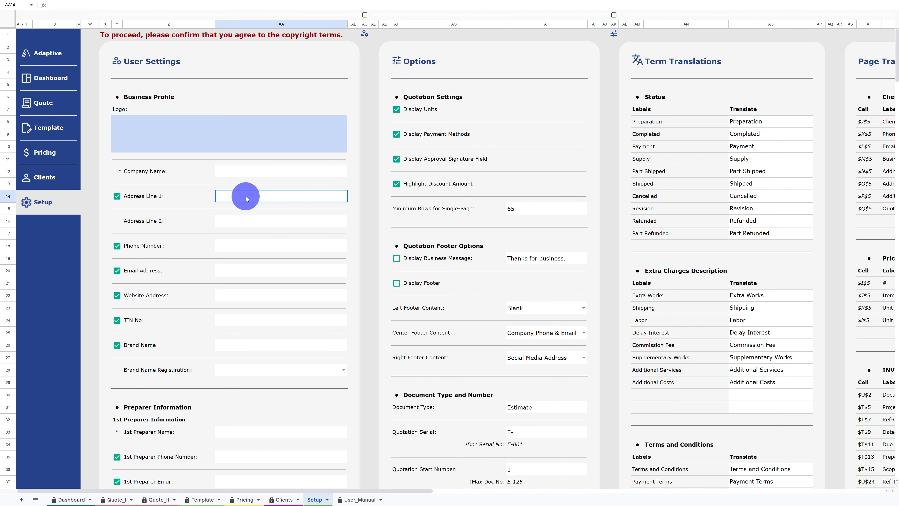
left_click(244, 225)
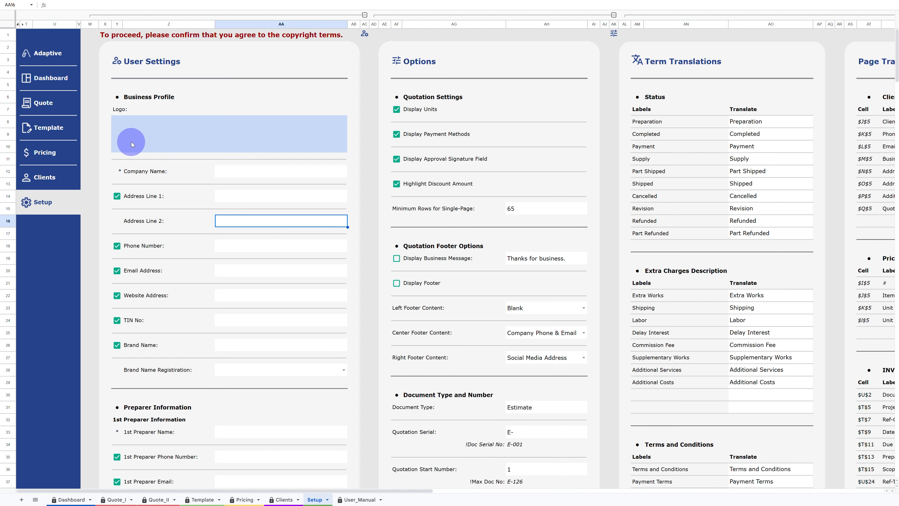
left_click(187, 135)
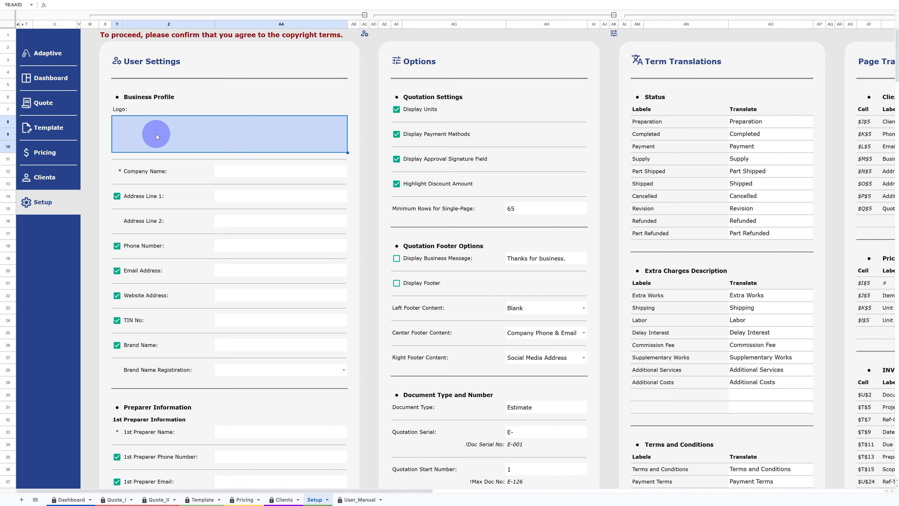
- Open the User_Manual sheet through the Adaptive navigation link
scroll(157, 134, "down", 1)
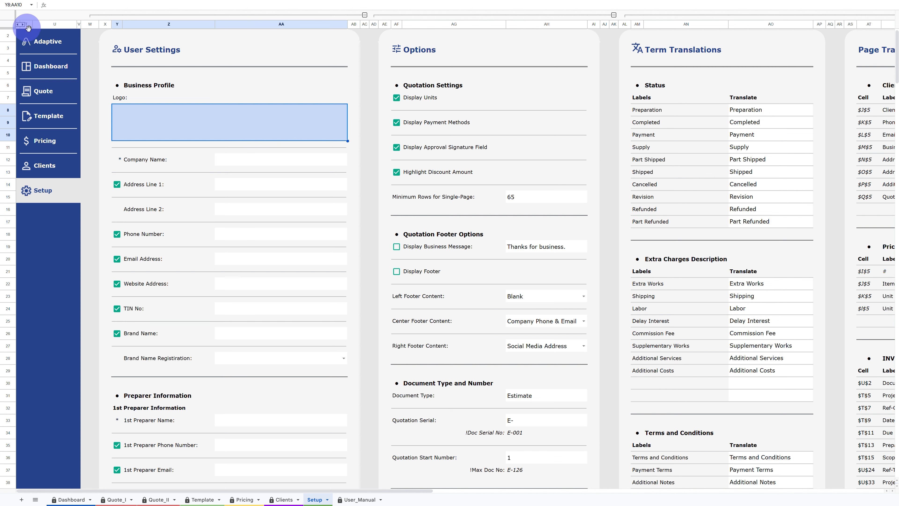
mouse_move(65, 62)
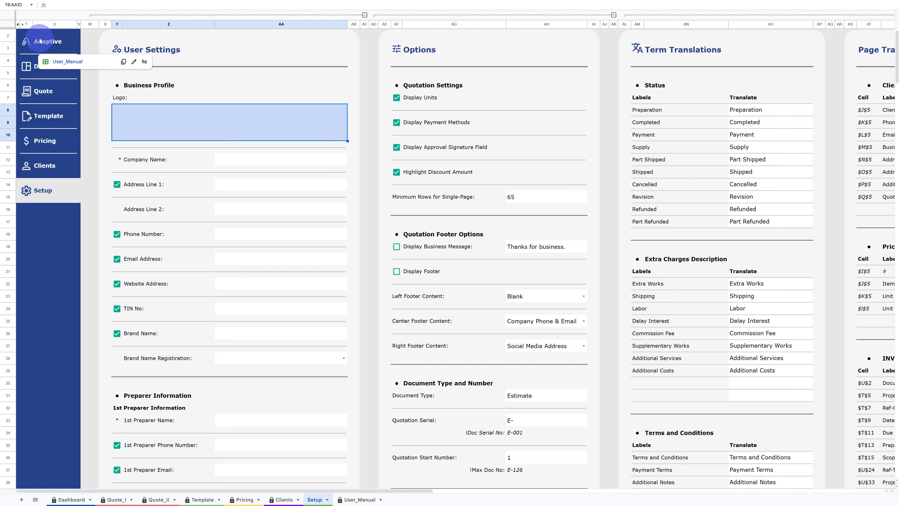
left_click(65, 61)
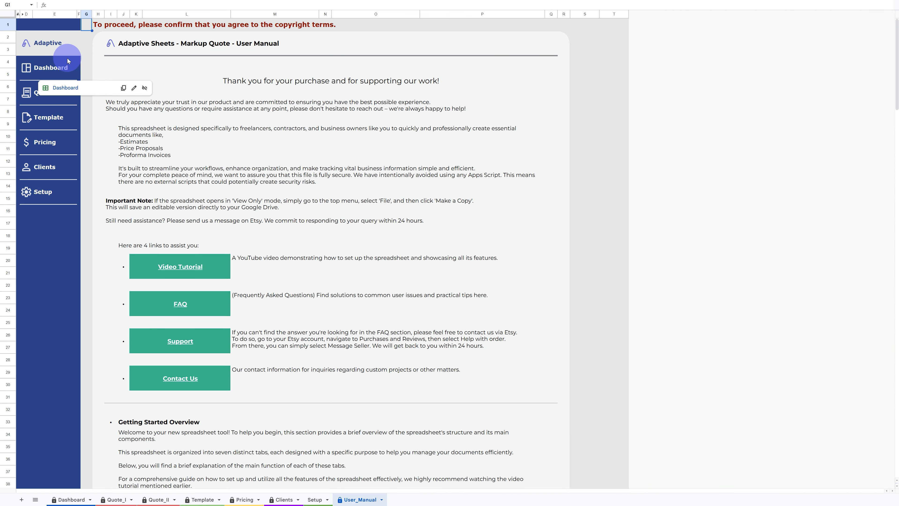
- Scroll through the User Manual down to the Latest Version section
left_click(93, 172)
scroll(94, 174, "down", 5)
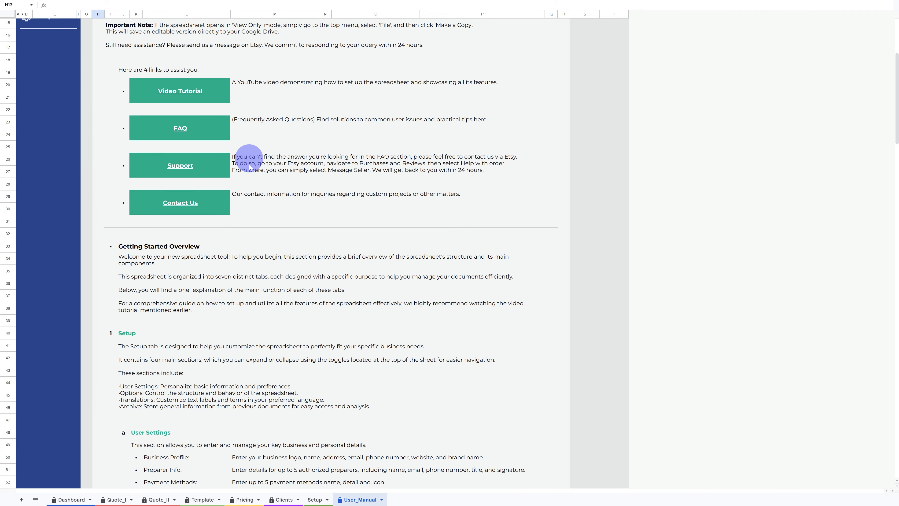
scroll(153, 219, "down", 6)
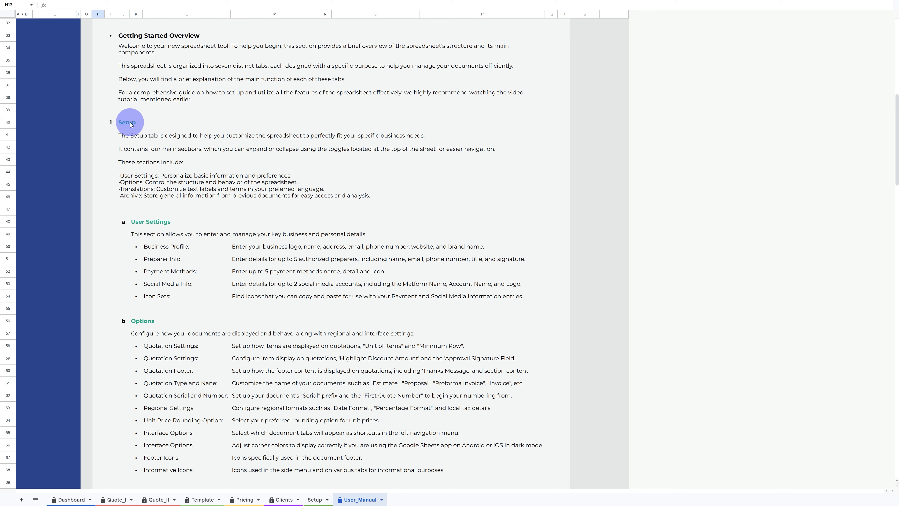
scroll(251, 171, "down", 20)
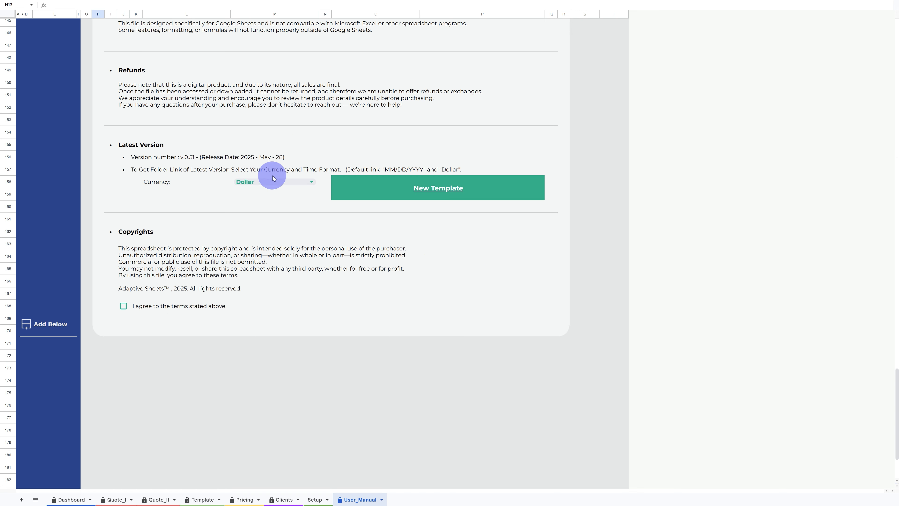
- Try to delete the Currency label cell, cancelling the edit warning
left_click(273, 177)
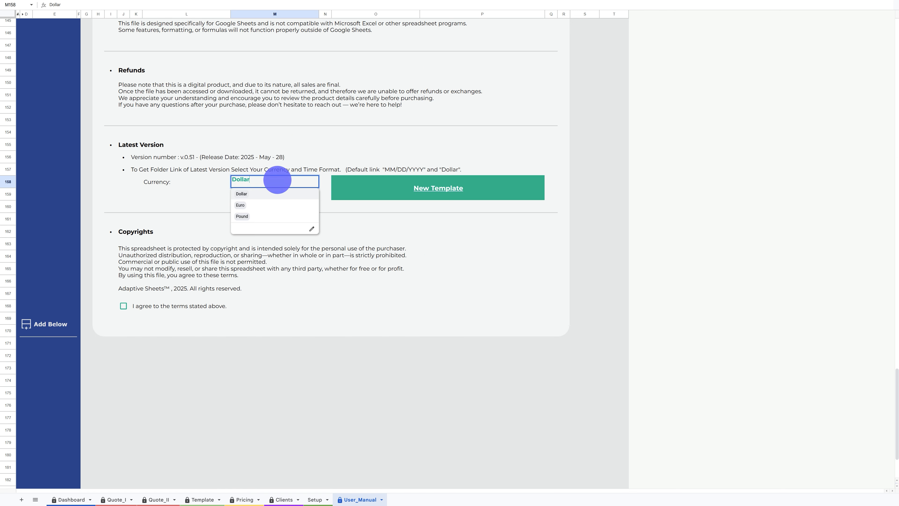
left_click(171, 185)
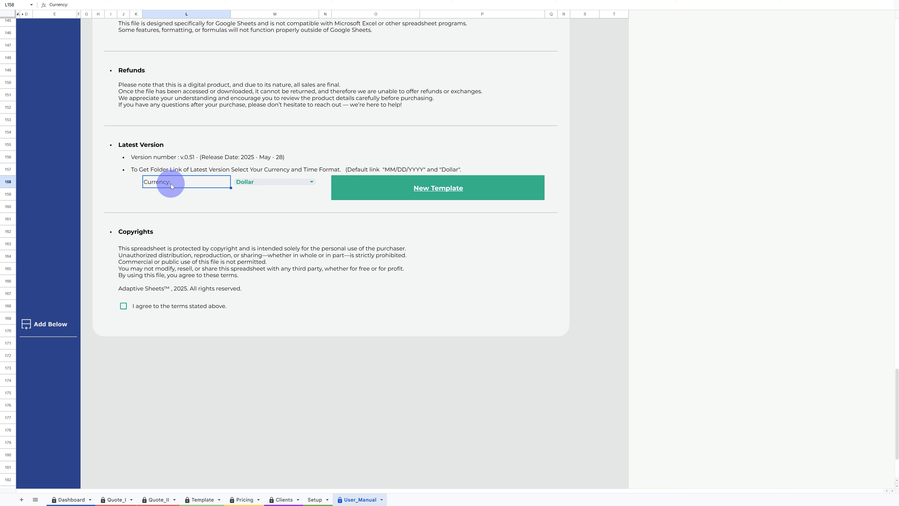
key("Delete")
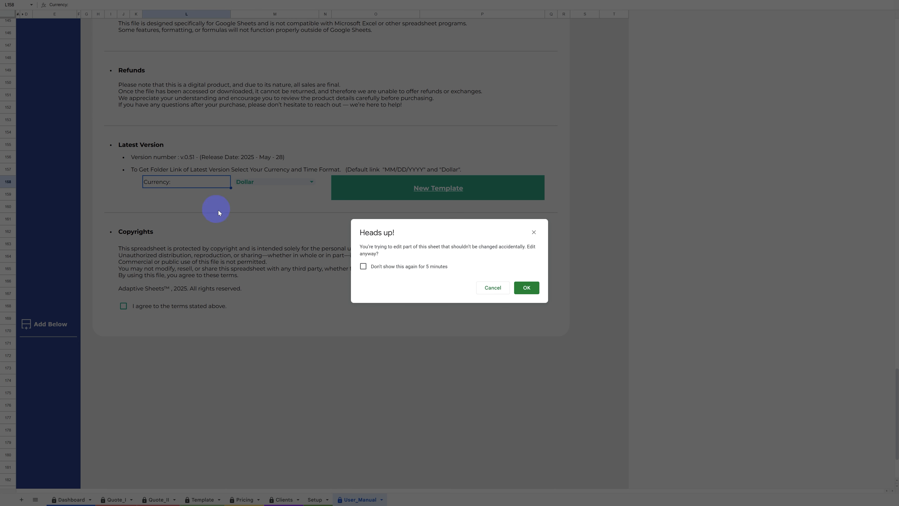
left_click(492, 287)
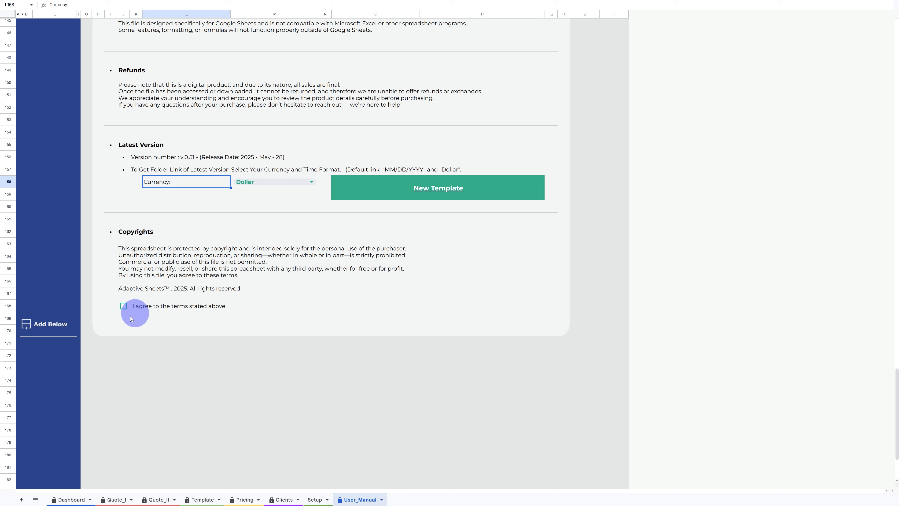
left_click(9, 357)
right_click(8, 358)
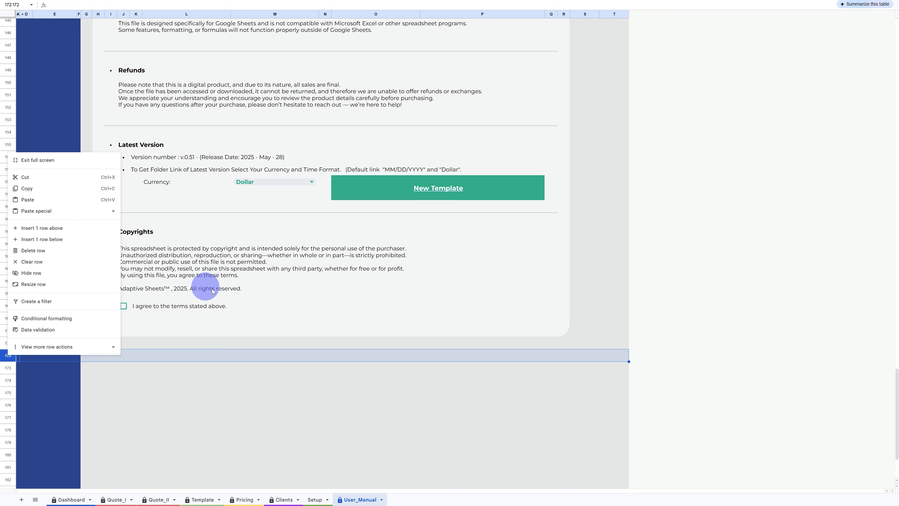
left_click(244, 323)
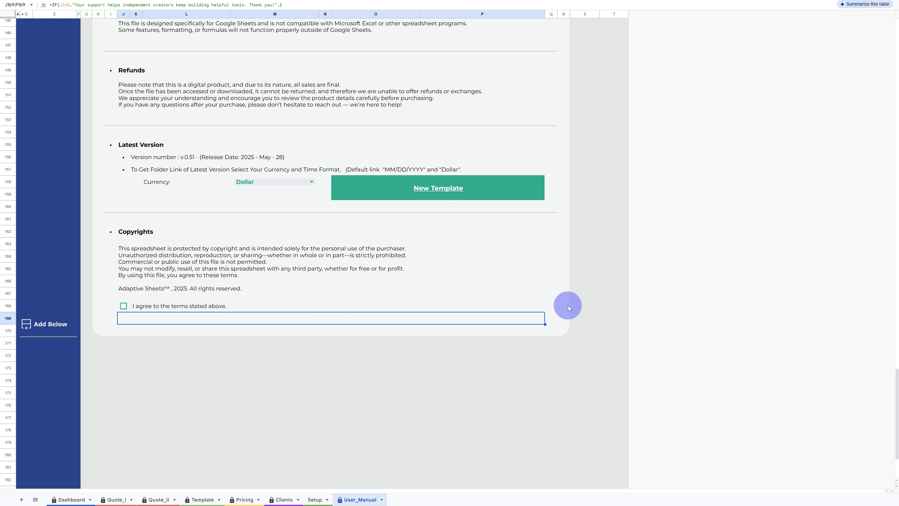
scroll(568, 307, "up", 12)
scroll(568, 307, "up", 20)
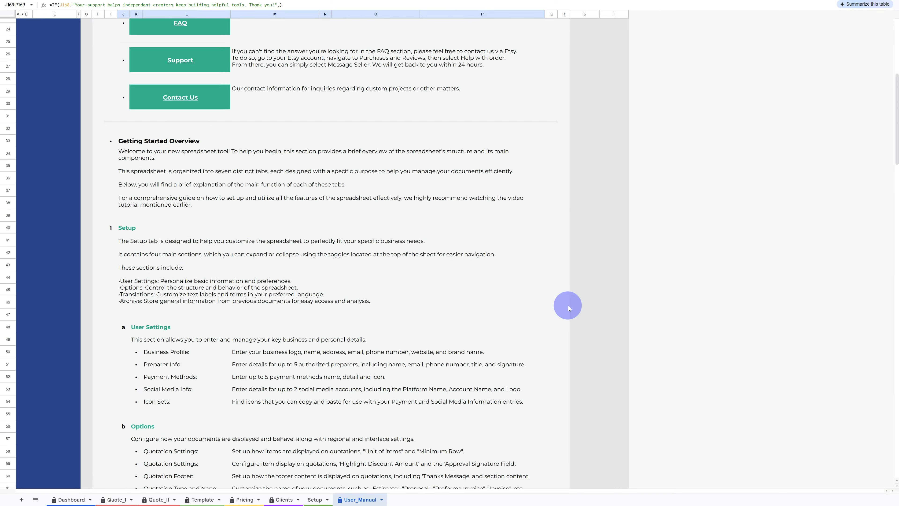
left_click(613, 14)
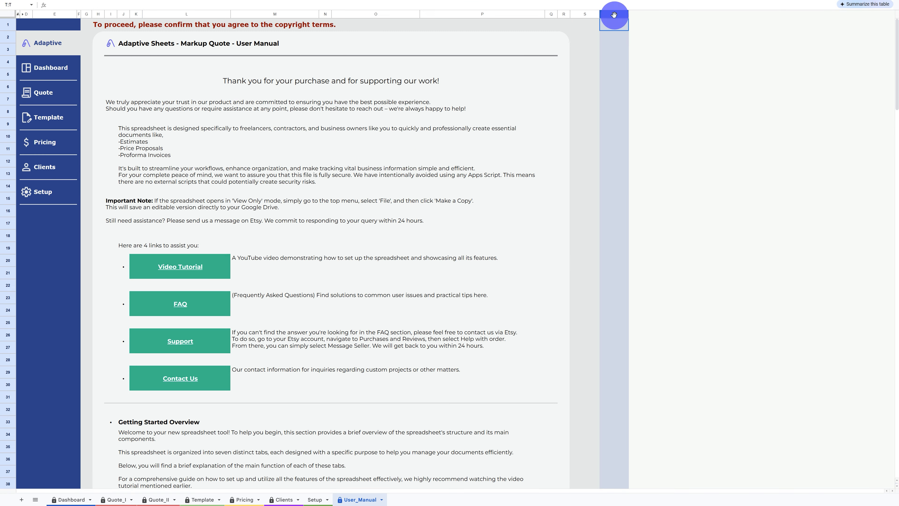
right_click(614, 15)
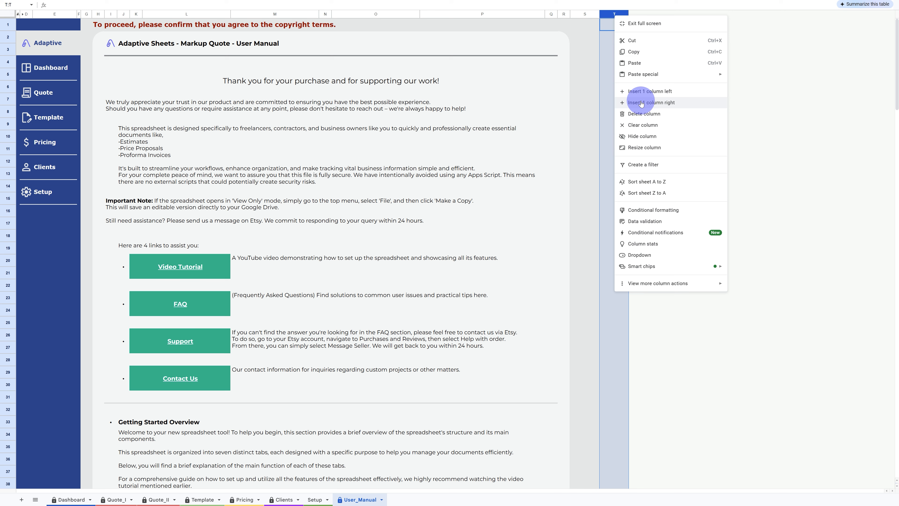
left_click(569, 74)
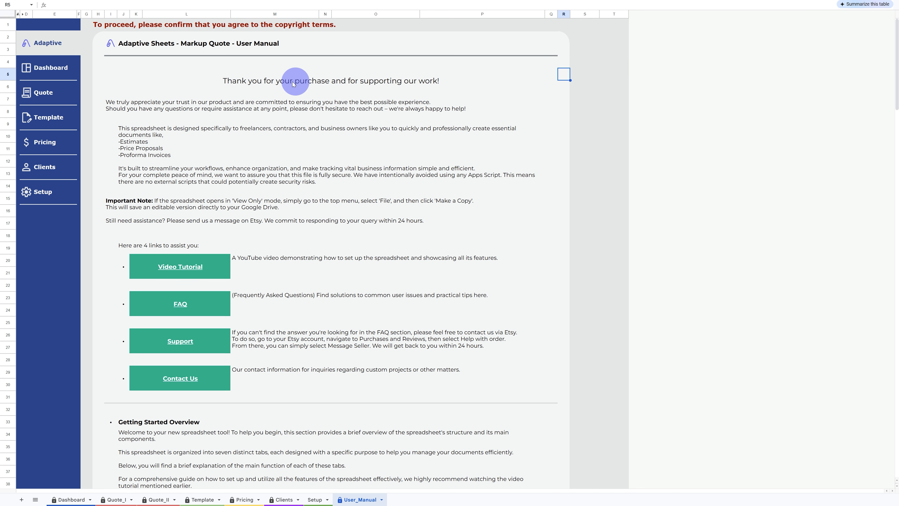
left_click(84, 27)
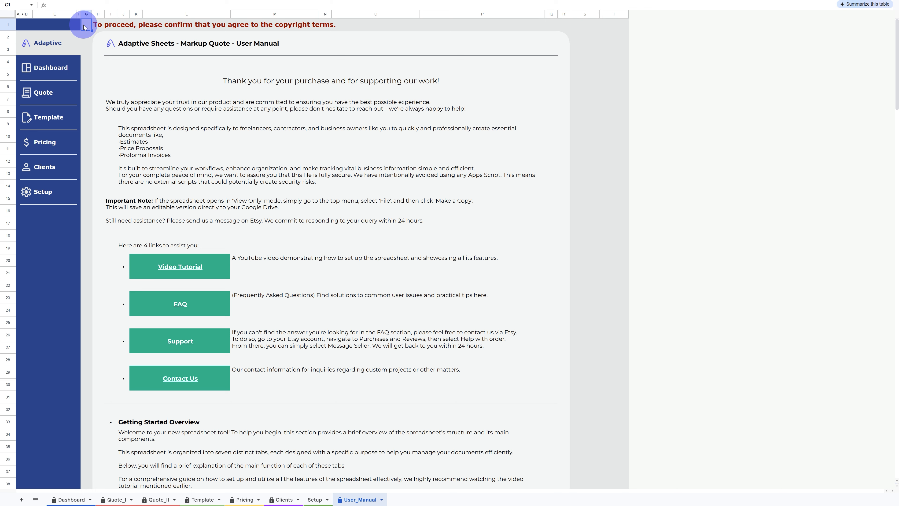
- Tick the 'I agree to the terms stated above' checkbox in the Copyrights section of the User Manual
scroll(122, 124, "down", 4)
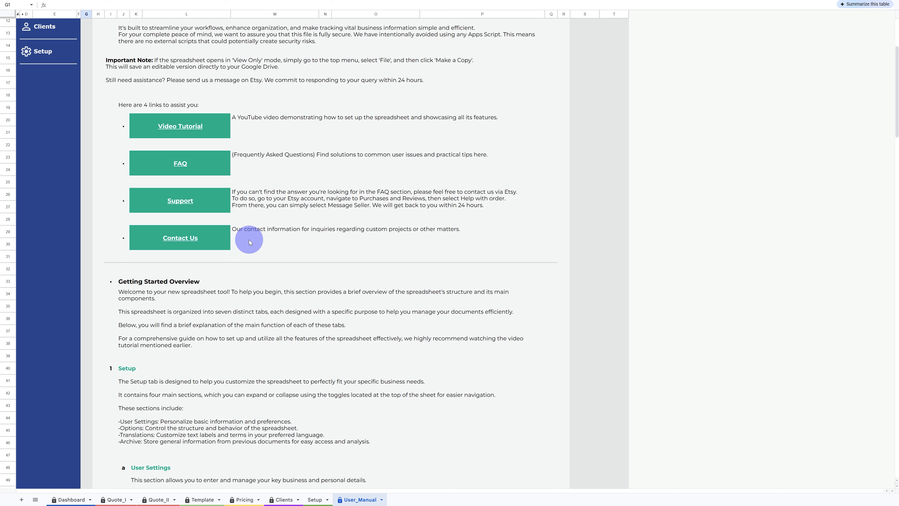
scroll(248, 240, "down", 5)
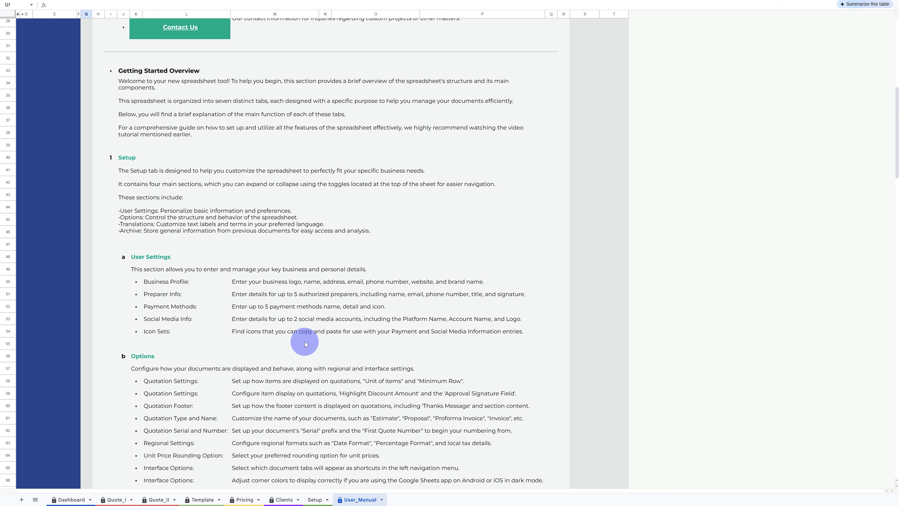
scroll(306, 345, "down", 9)
scroll(305, 341, "down", 15)
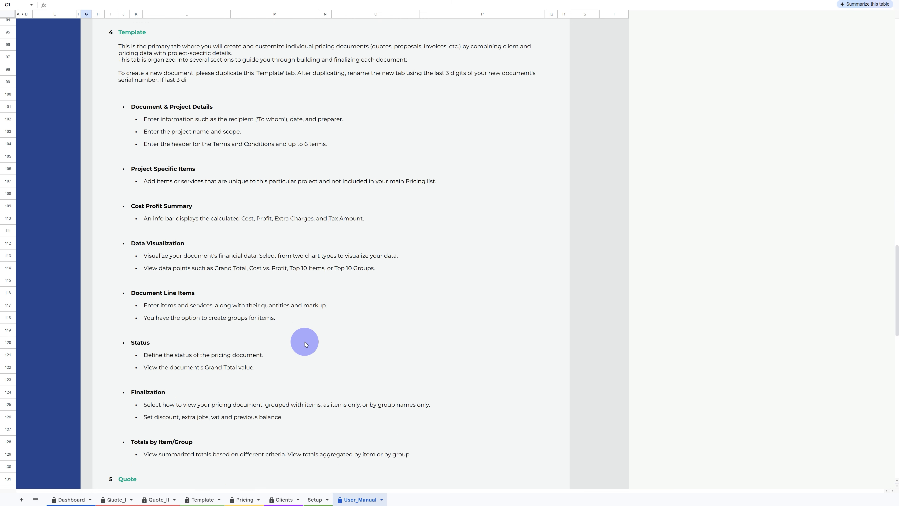
scroll(305, 342, "down", 3)
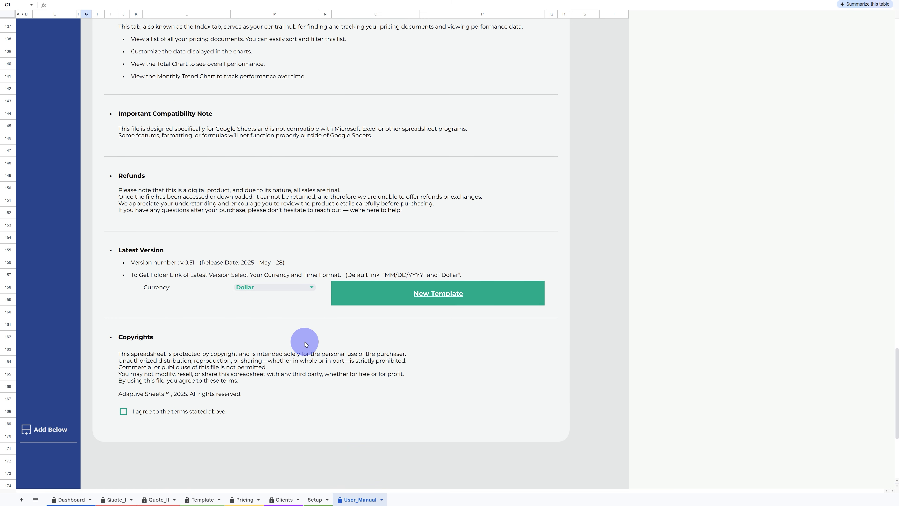
scroll(305, 342, "down", 1)
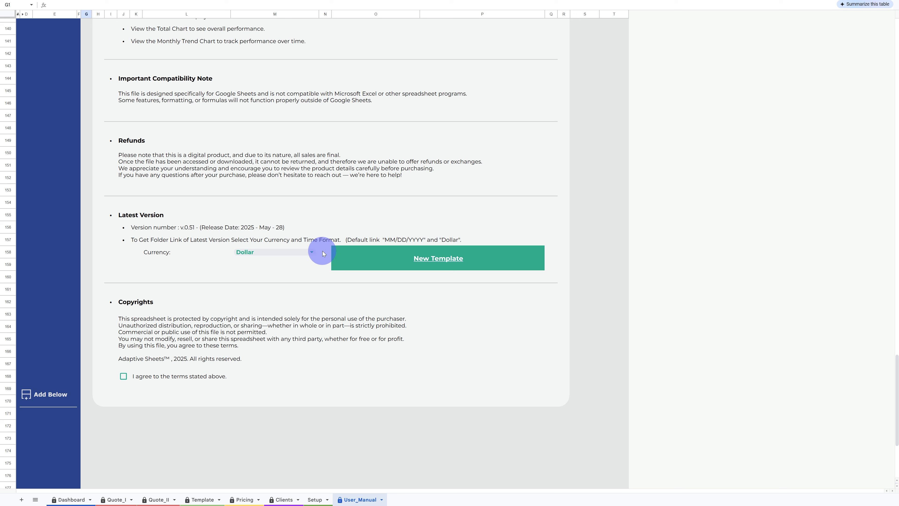
left_click(312, 253)
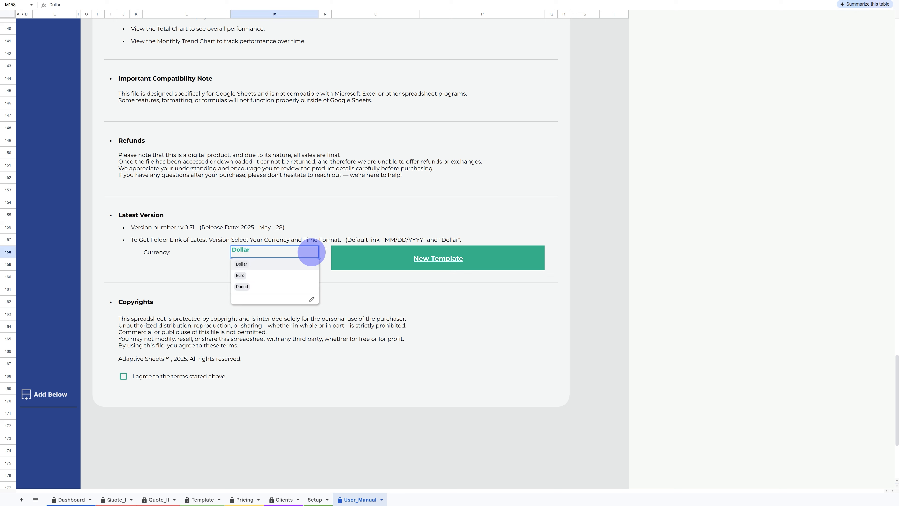
left_click(191, 266)
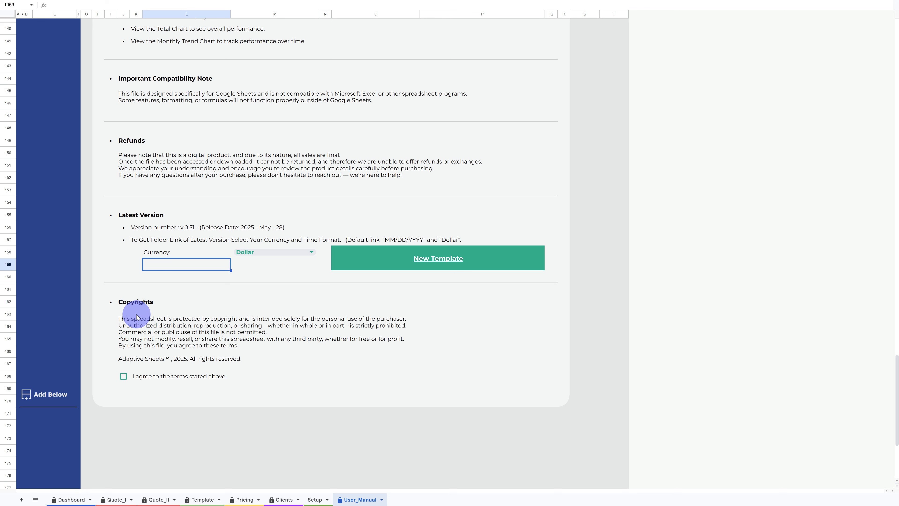
left_click(124, 377)
scroll(125, 377, "up", 20)
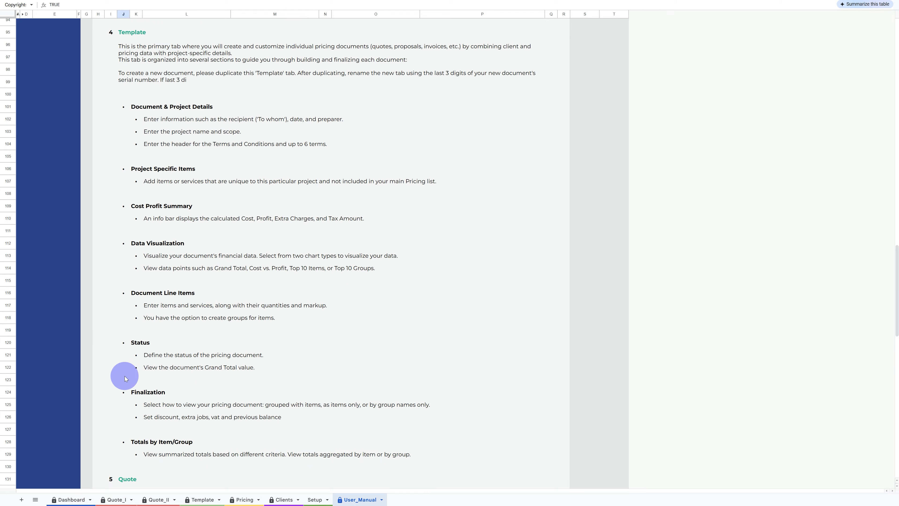
- Return to the top of the User Manual and open the Setup sheet through its navigation link
scroll(125, 378, "up", 20)
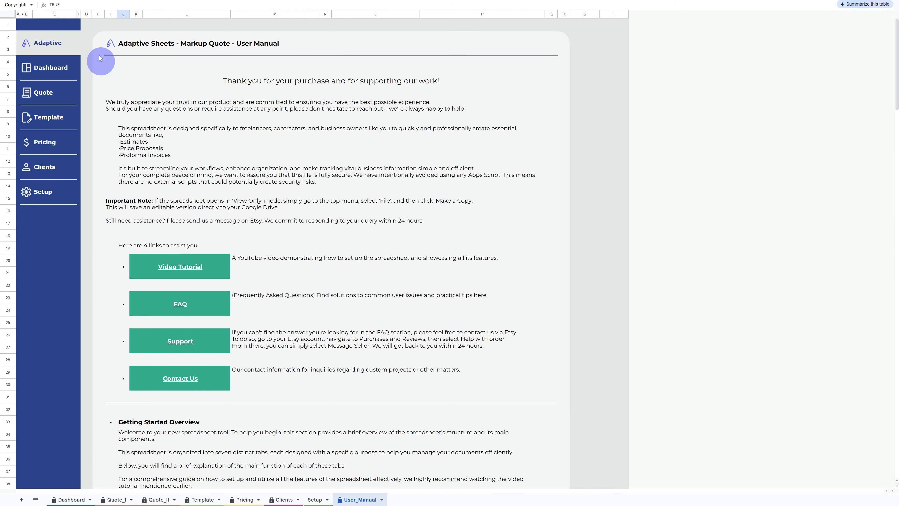
left_click(87, 30)
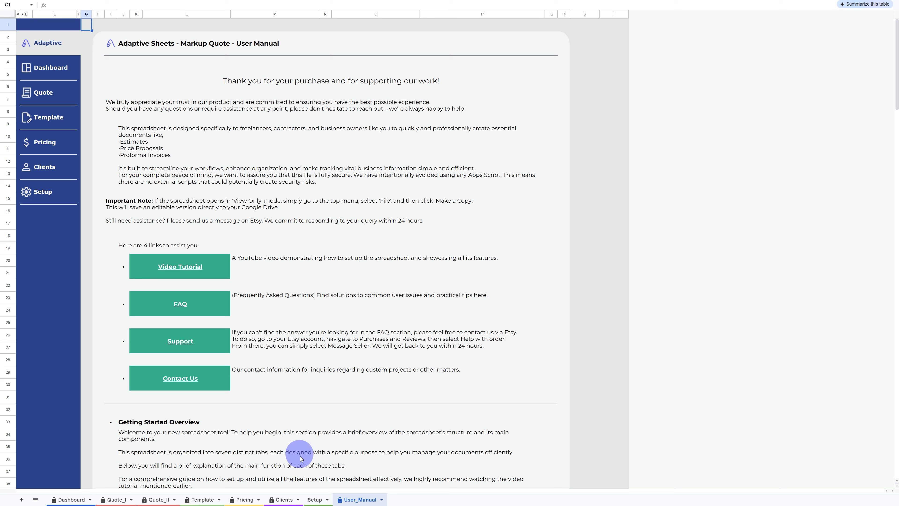
left_click(35, 499)
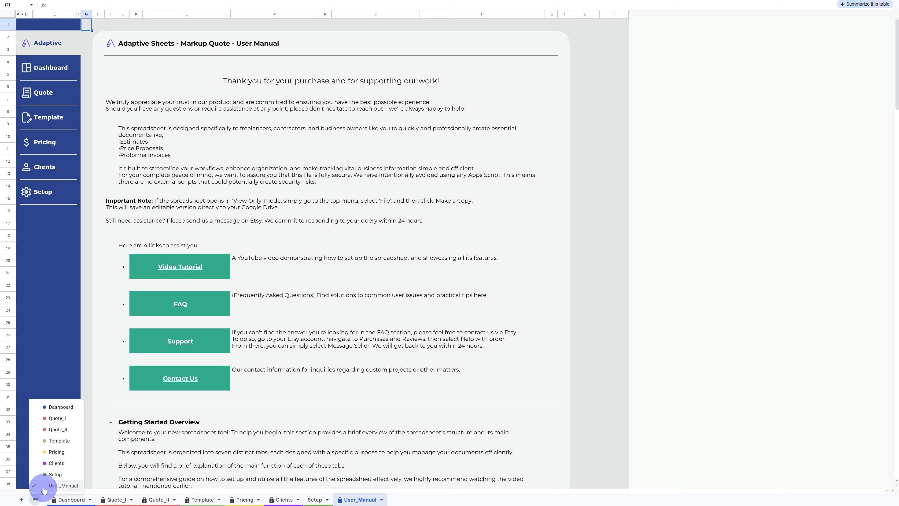
left_click(86, 311)
mouse_move(46, 194)
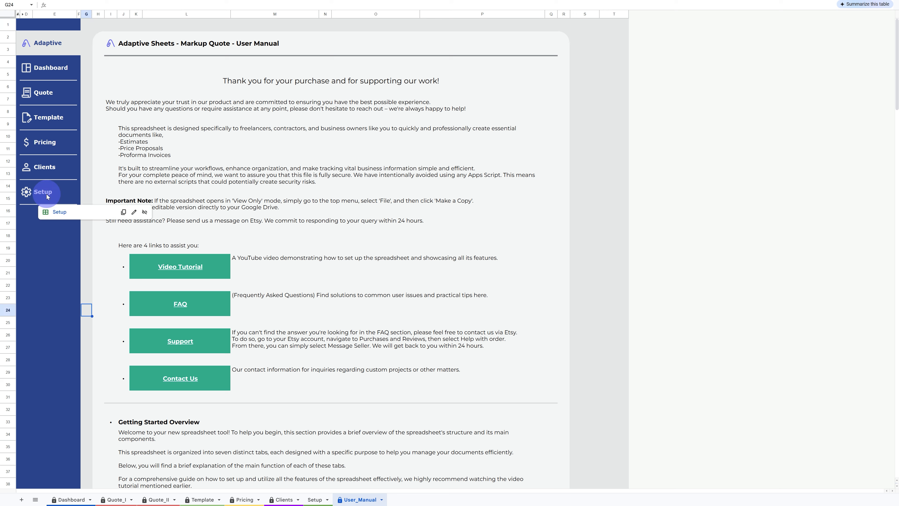
left_click(58, 212)
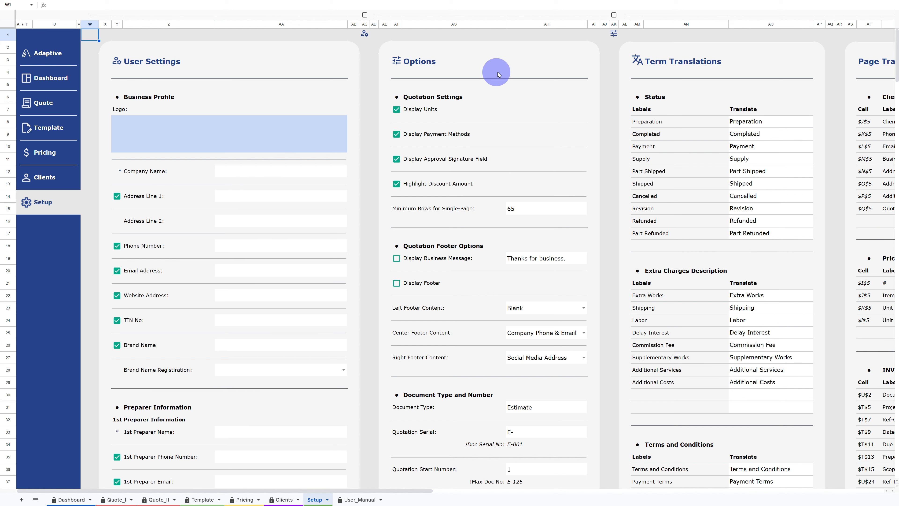
- Scroll across the Setup sheet to view its Options, Translations and Archive sections
scroll(498, 74, "right", 10)
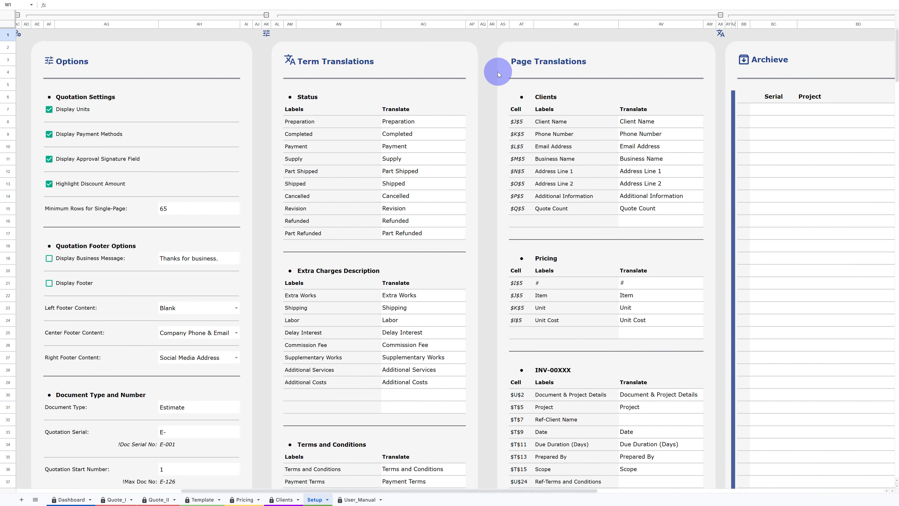
scroll(498, 74, "right", 10)
scroll(498, 74, "left", 7)
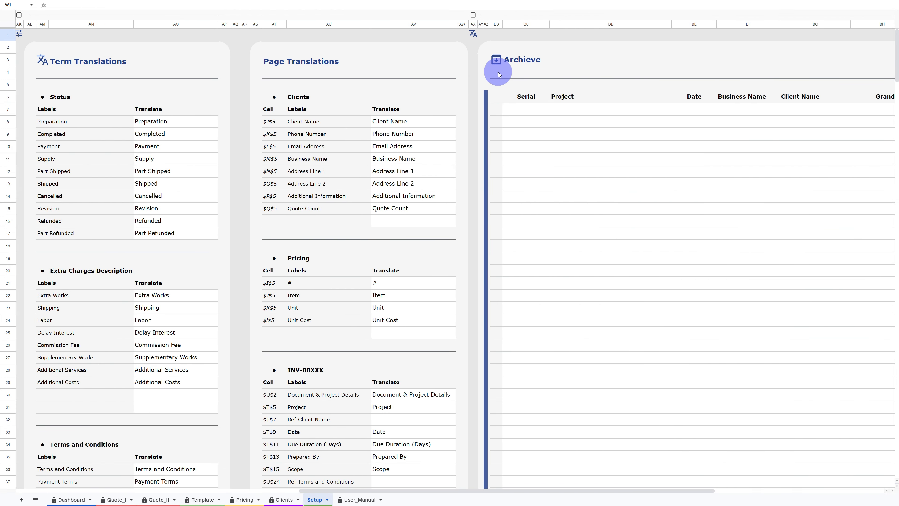
scroll(498, 74, "left", 10)
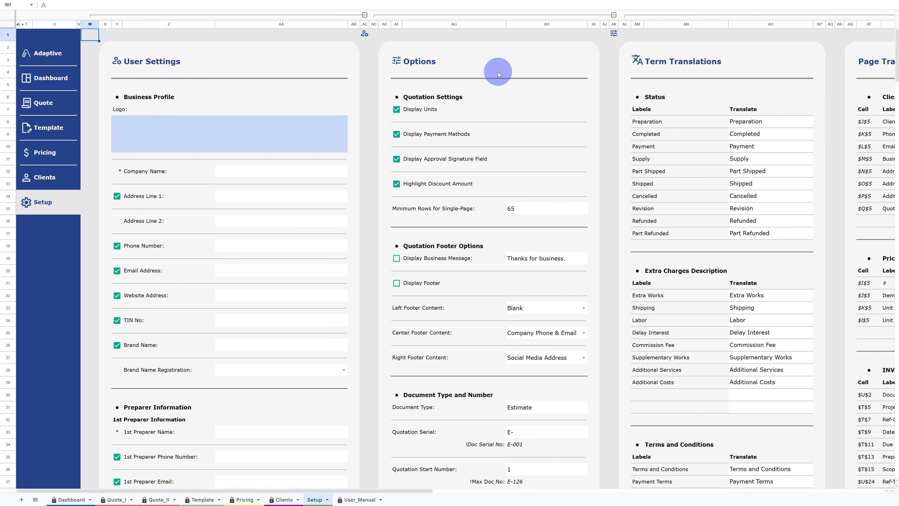
- Collapse the Setup sheet's column groups and expand only the Term Translations group
left_click(296, 16)
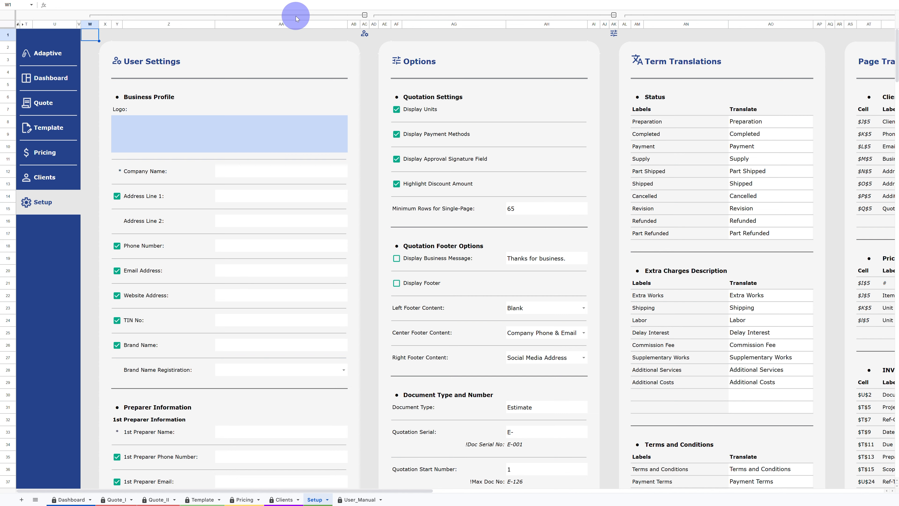
left_click(296, 16)
left_click(296, 16)
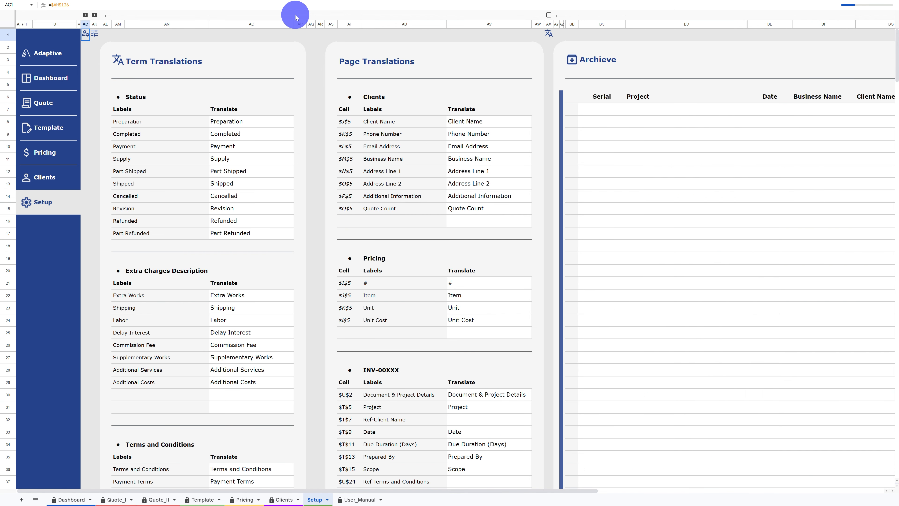
left_click(296, 15)
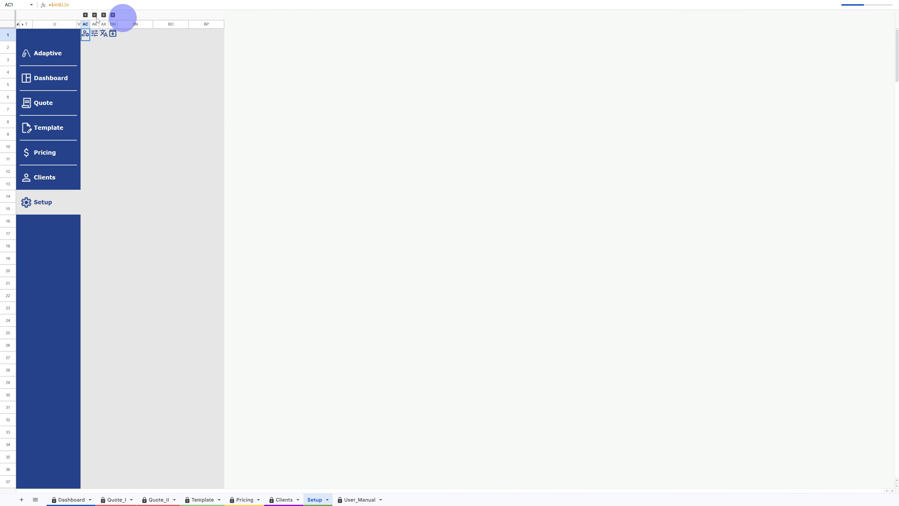
left_click(104, 15)
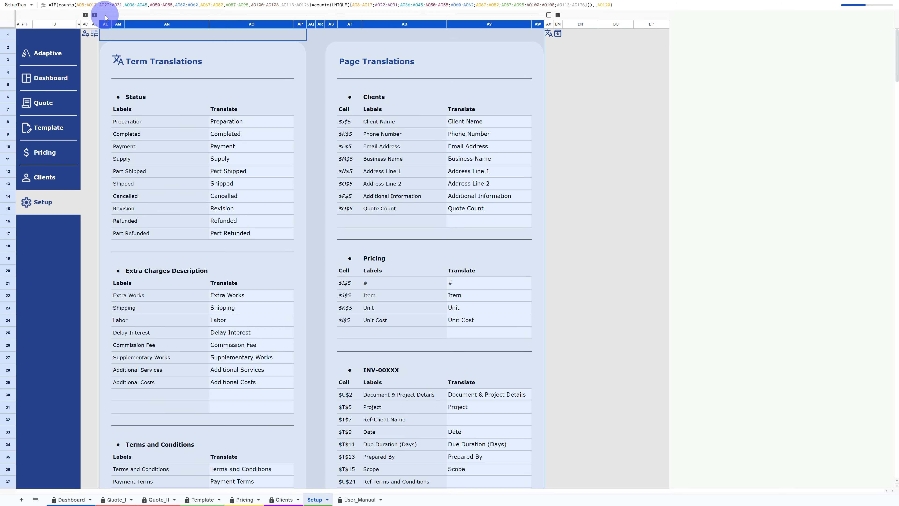
left_click(197, 64)
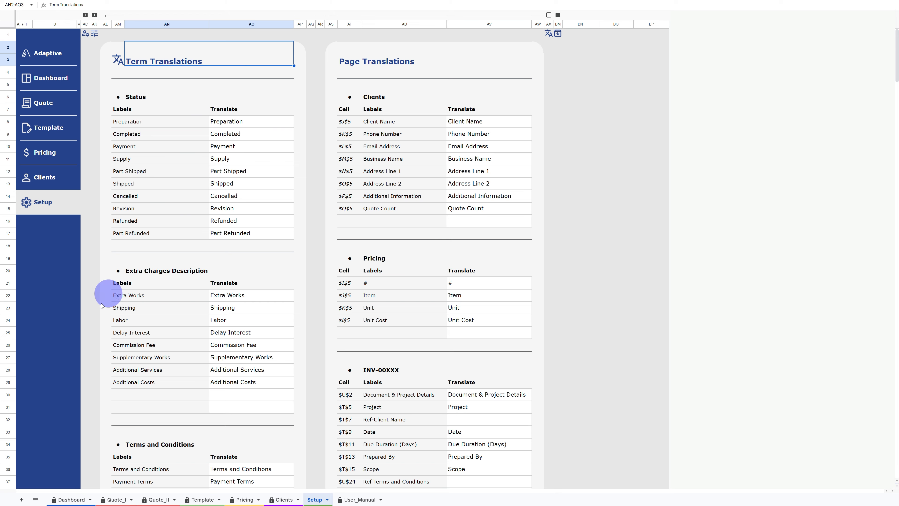
- Scroll through the Term Translations and Page Translations label lists
scroll(209, 340, "down", 1)
scroll(209, 340, "down", 7)
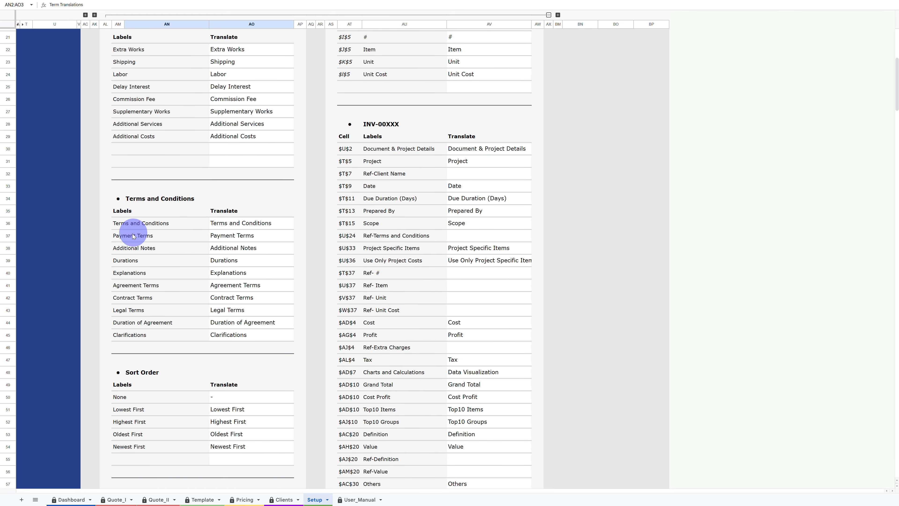
scroll(176, 291, "down", 5)
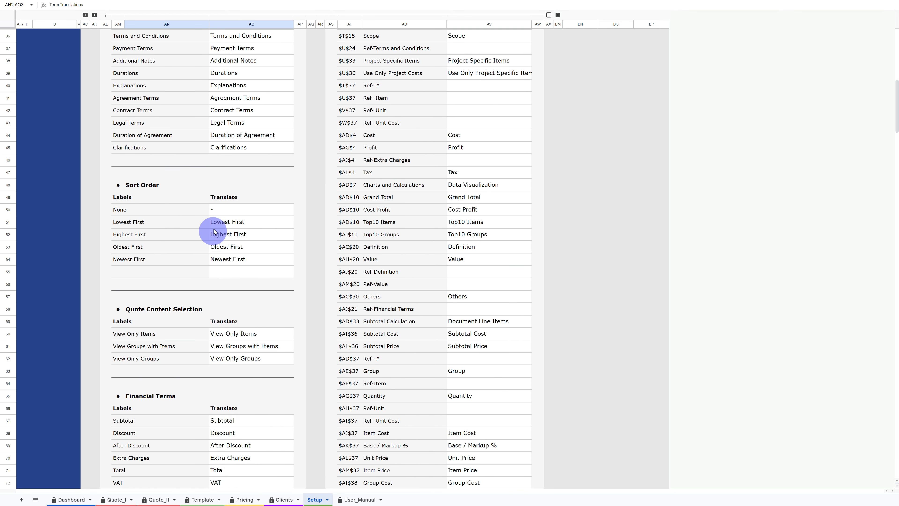
scroll(150, 244, "down", 3)
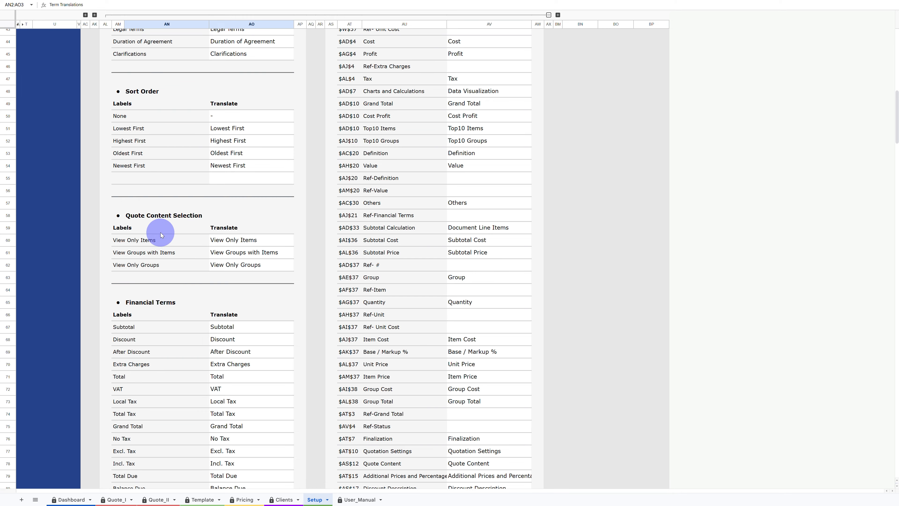
scroll(160, 234, "down", 2)
scroll(160, 233, "down", 2)
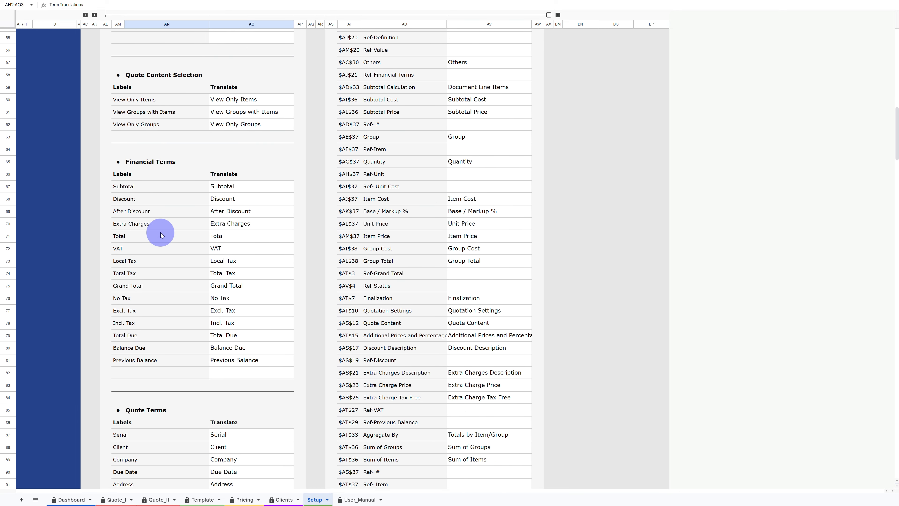
scroll(160, 233, "down", 7)
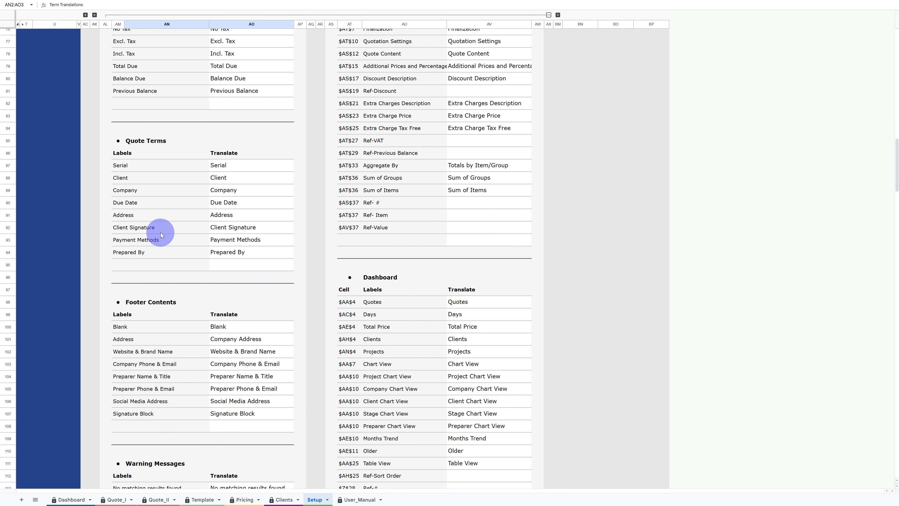
scroll(160, 233, "down", 5)
scroll(161, 235, "down", 3)
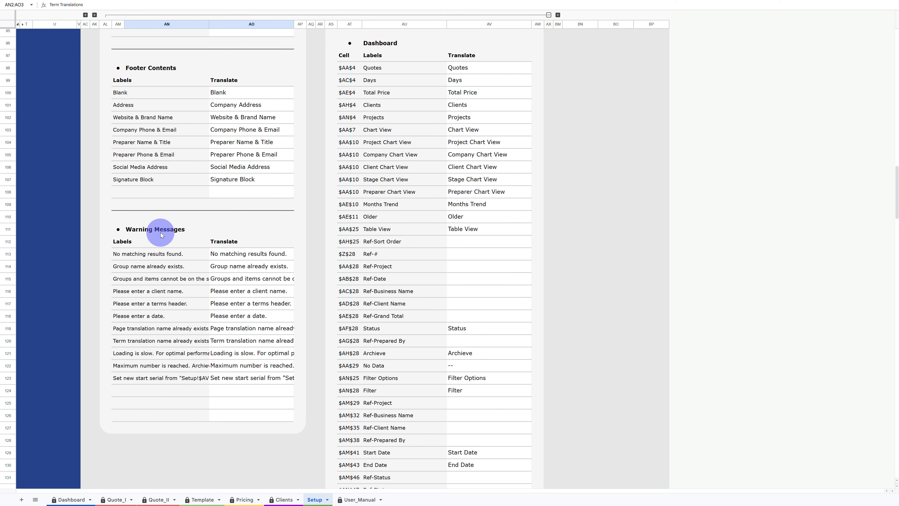
scroll(161, 233, "up", 20)
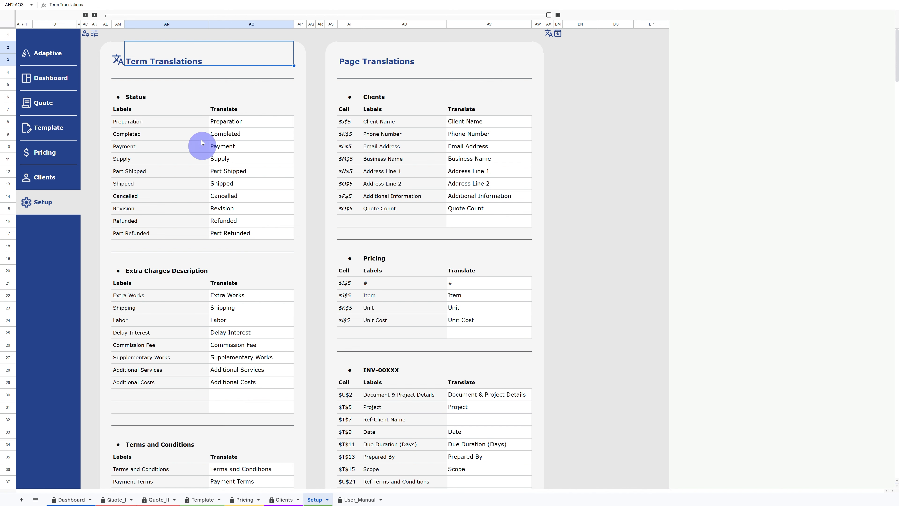
- Collapse the translation columns, expand the User Settings group and toggle the Address Line 1 display checkbox
left_click(148, 15)
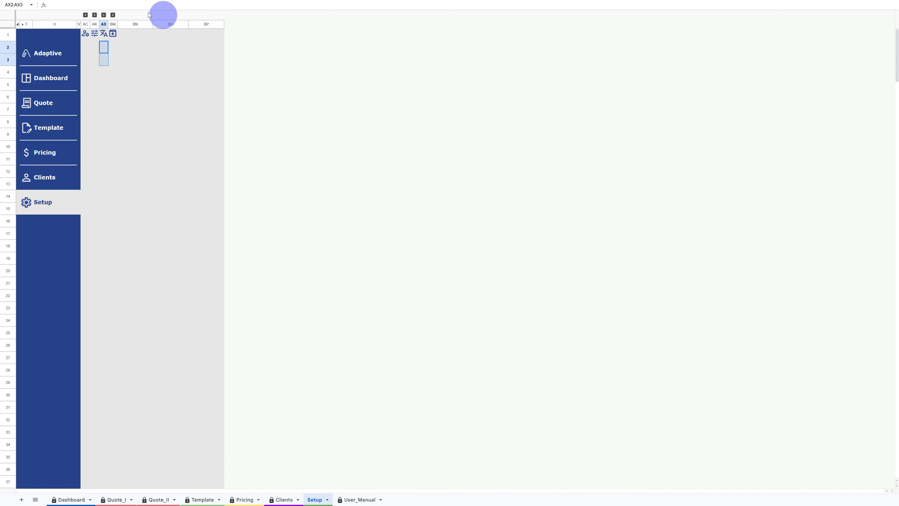
left_click(86, 15)
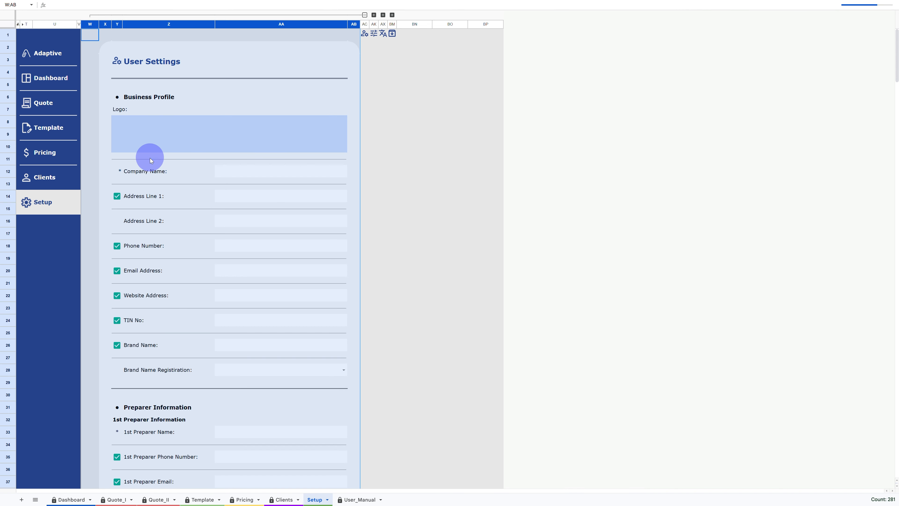
left_click(149, 171)
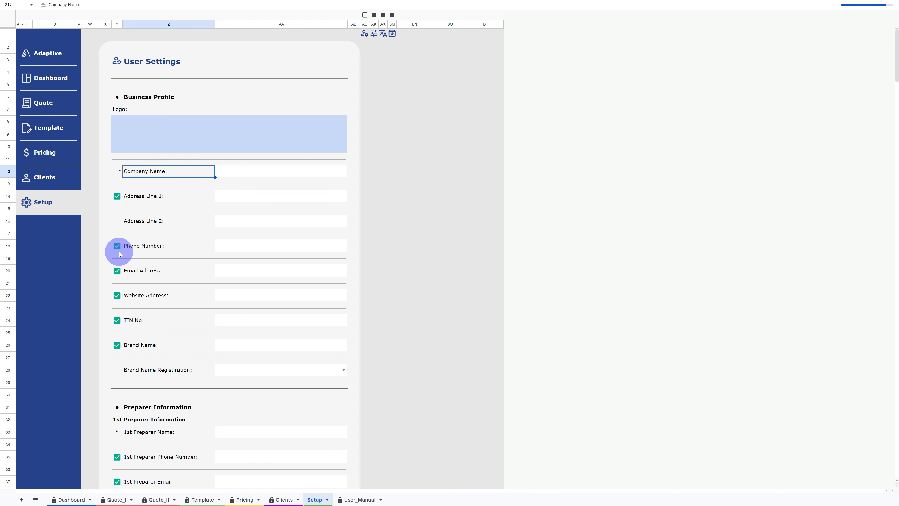
left_click(118, 197)
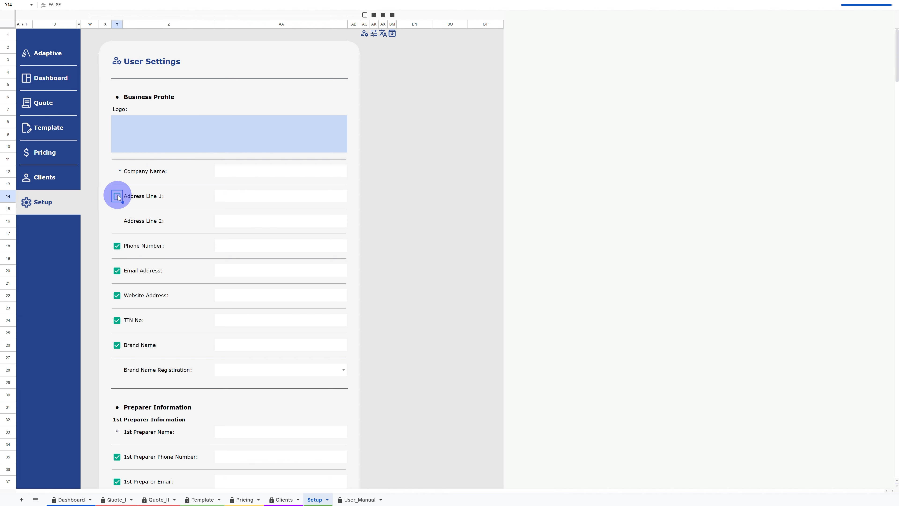
- Insert the company logo image into the Logo cell of the Business Profile
left_click(173, 135)
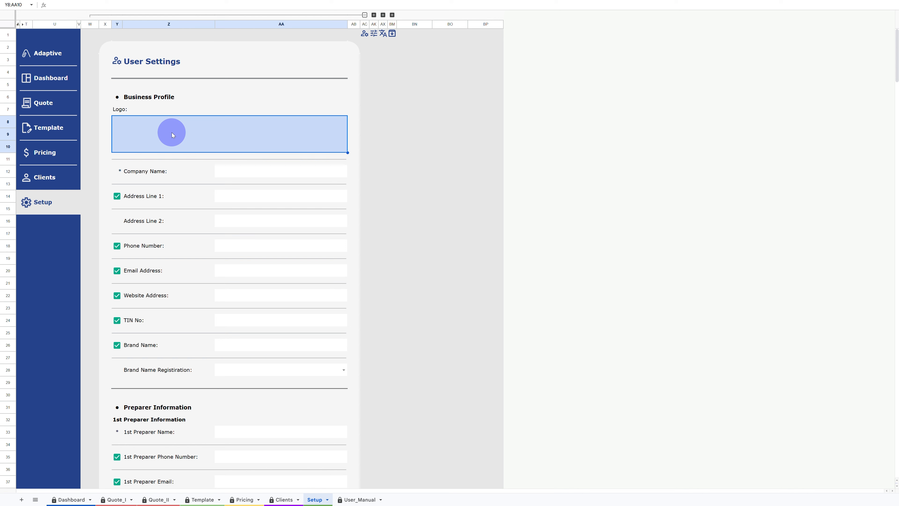
key("Escape")
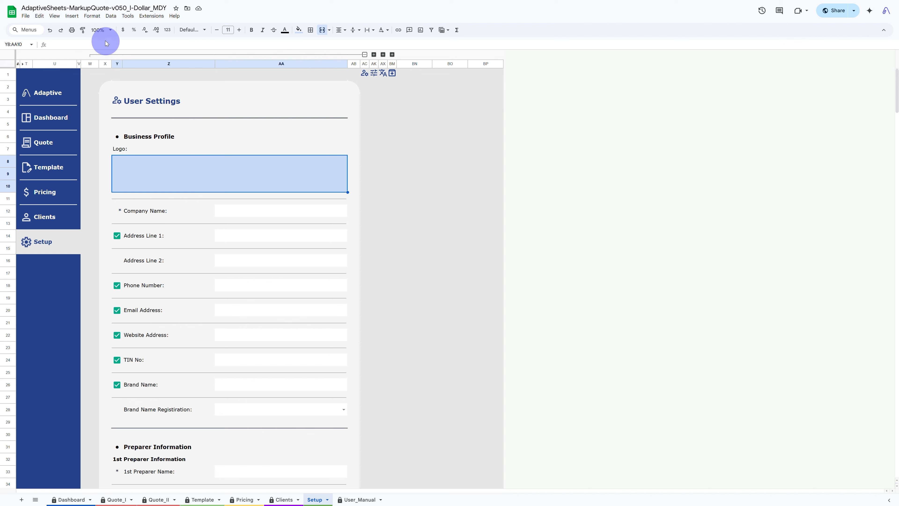
left_click(74, 16)
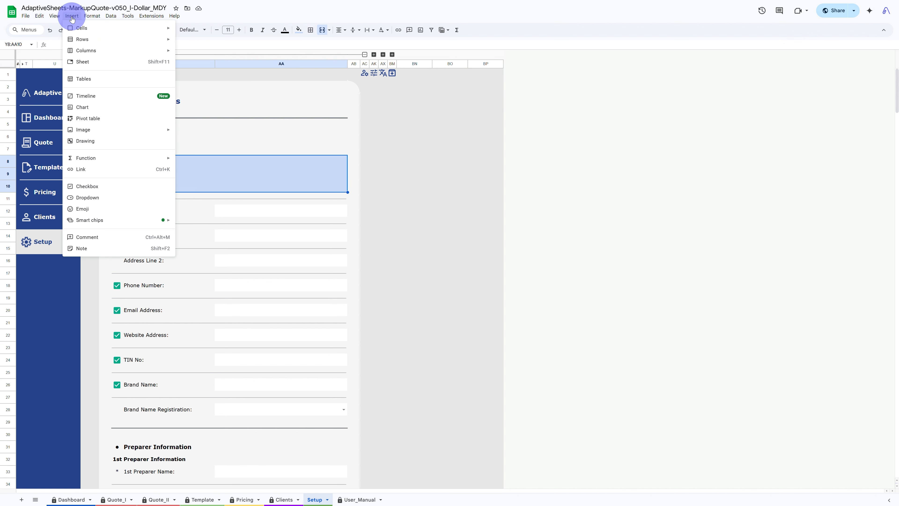
mouse_move(121, 129)
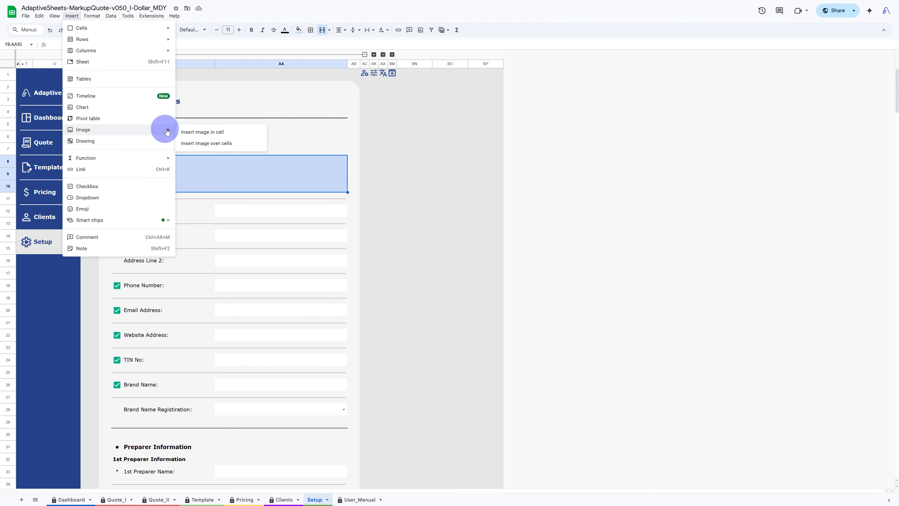
left_click(214, 133)
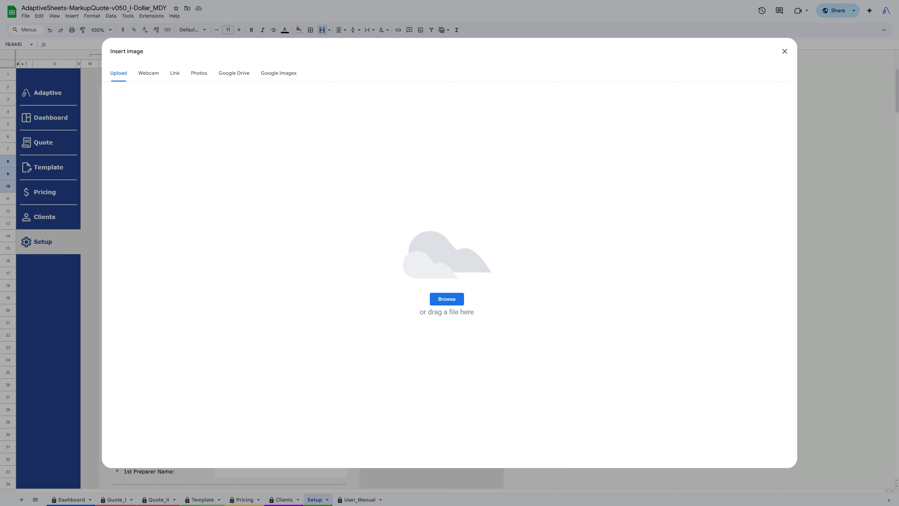
left_click_drag(354, 368, 443, 304)
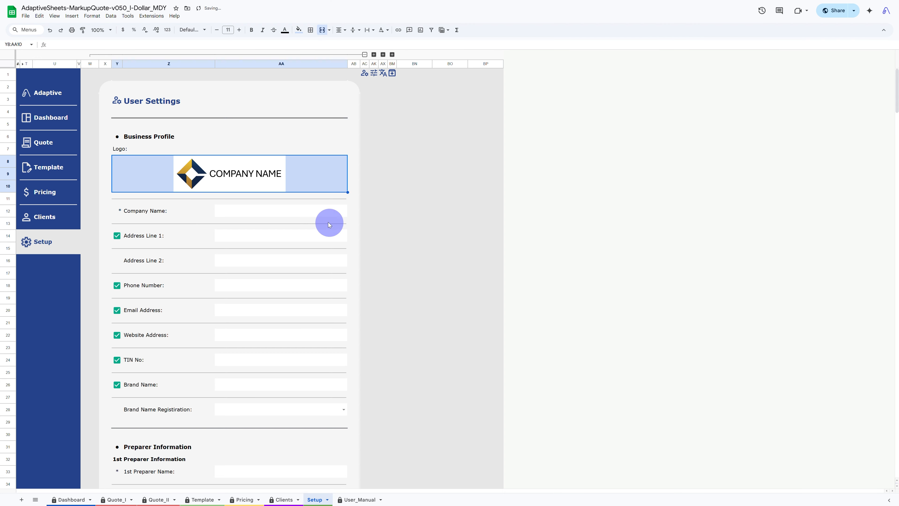
- Enter Verve Corp as the company name in the Business Profile
left_click(278, 211)
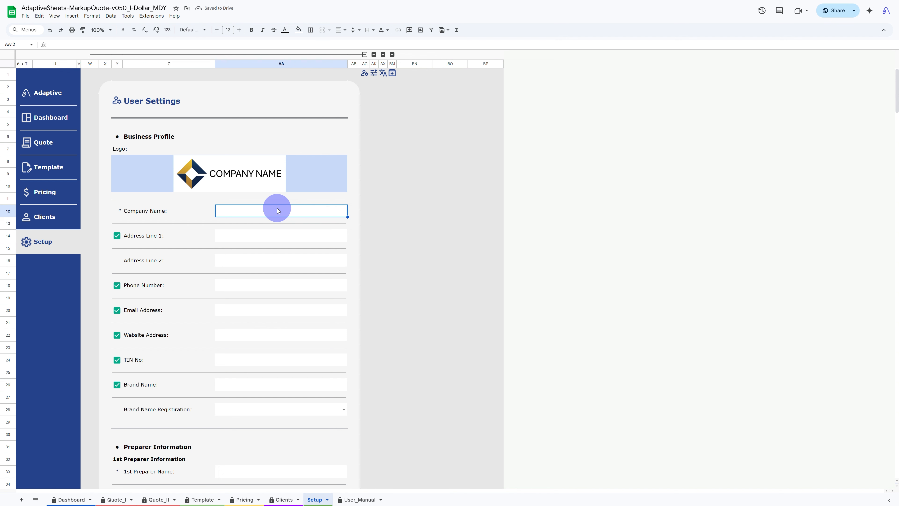
type("Verve Corp")
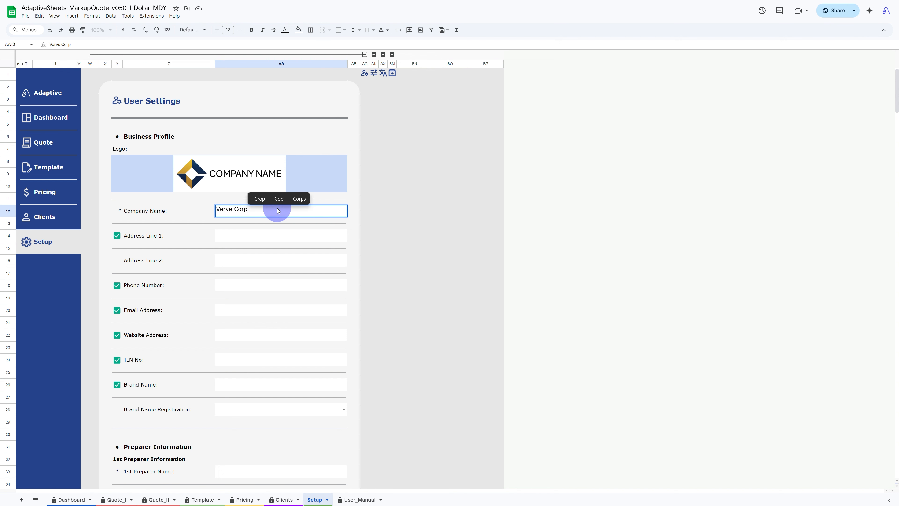
key("Return")
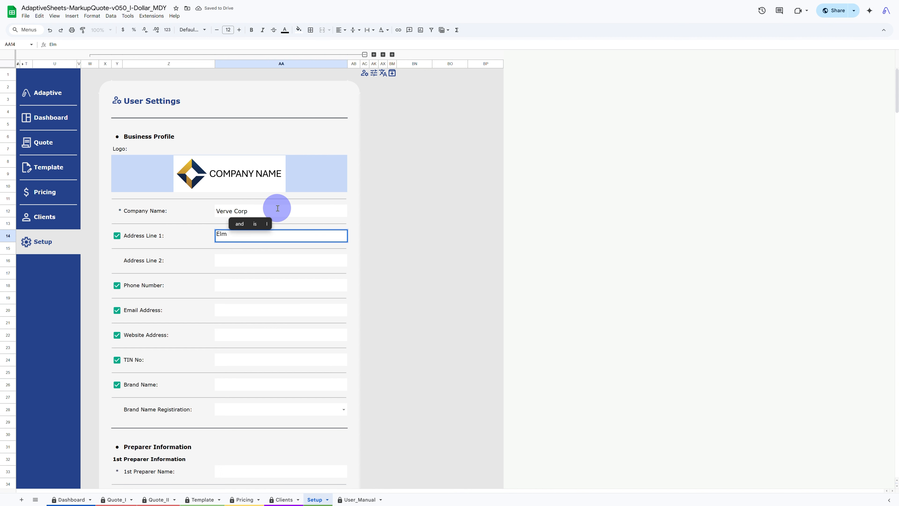
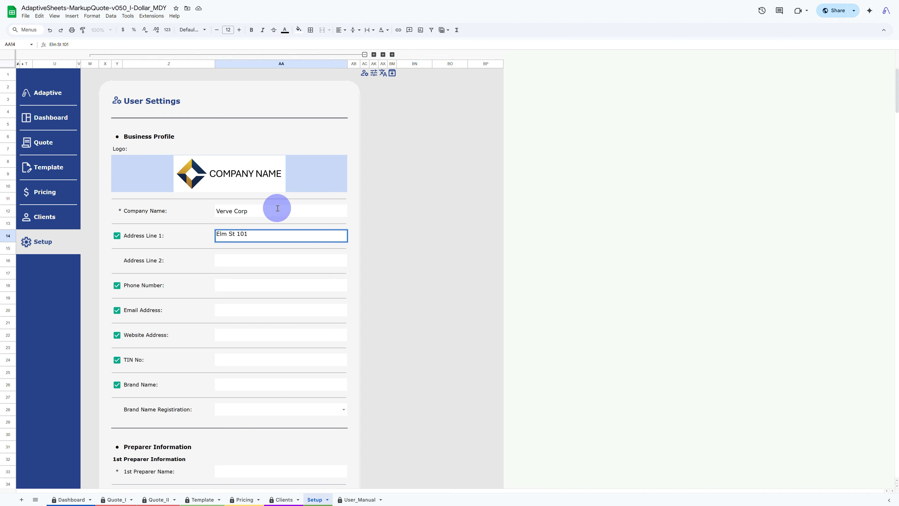
- Fill in the business address in Address Line 1 and Address Line 2
key("Return")
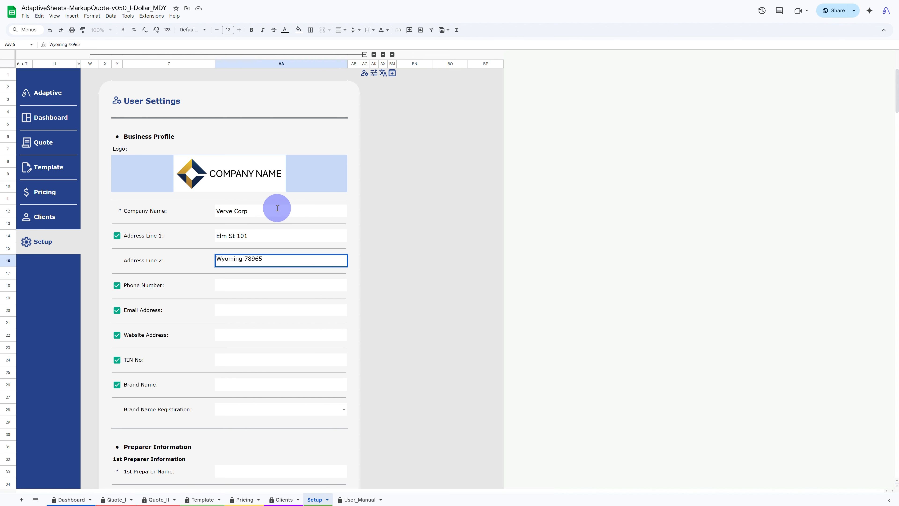
- Enter the company's phone number in the Phone Number field of the Business Profile
key("Return")
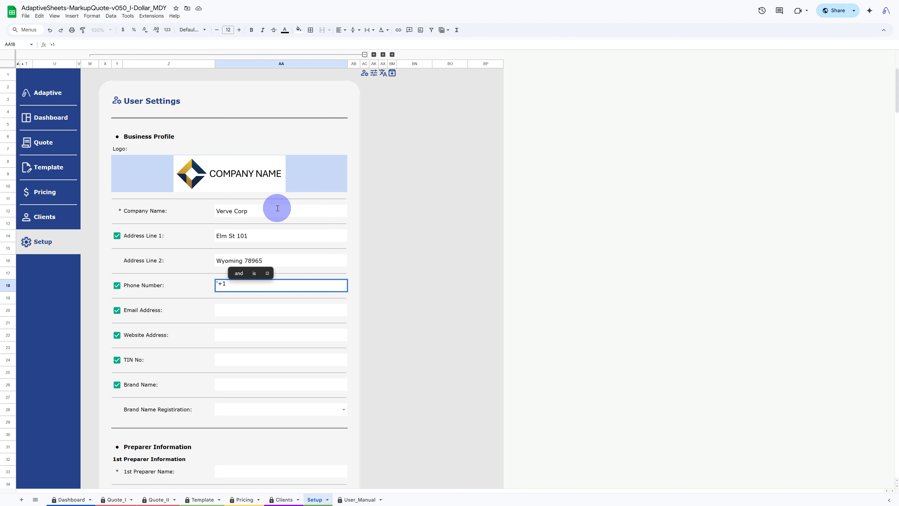
type("505 555")
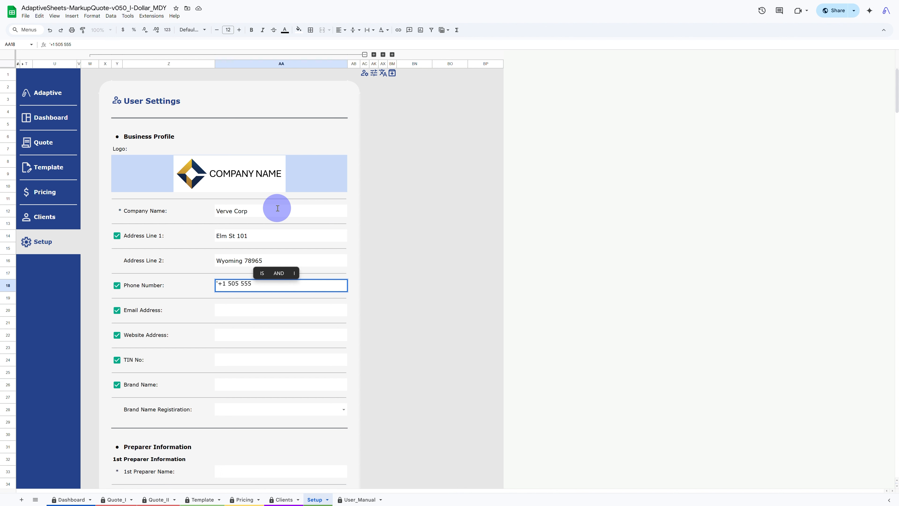
type(" 345 54 54")
key("Return")
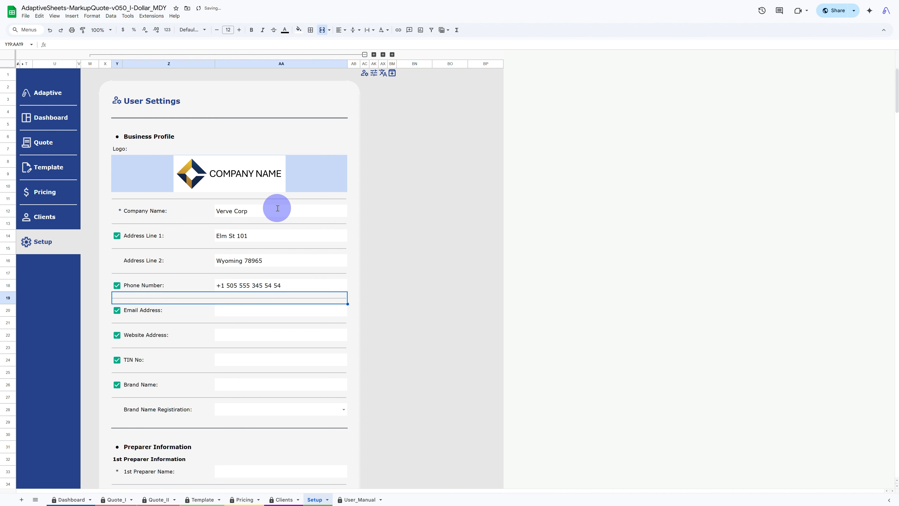
- Fill in the company's e-mail address in the Email Address field
key("Down")
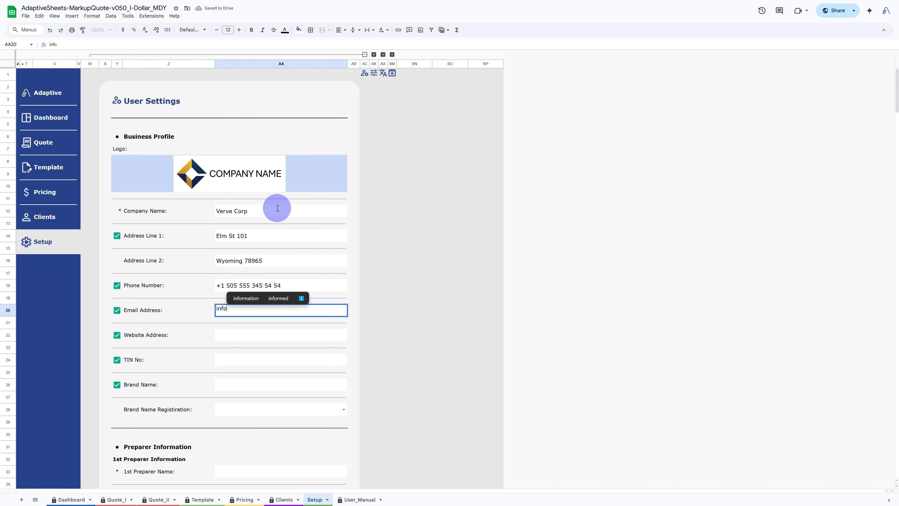
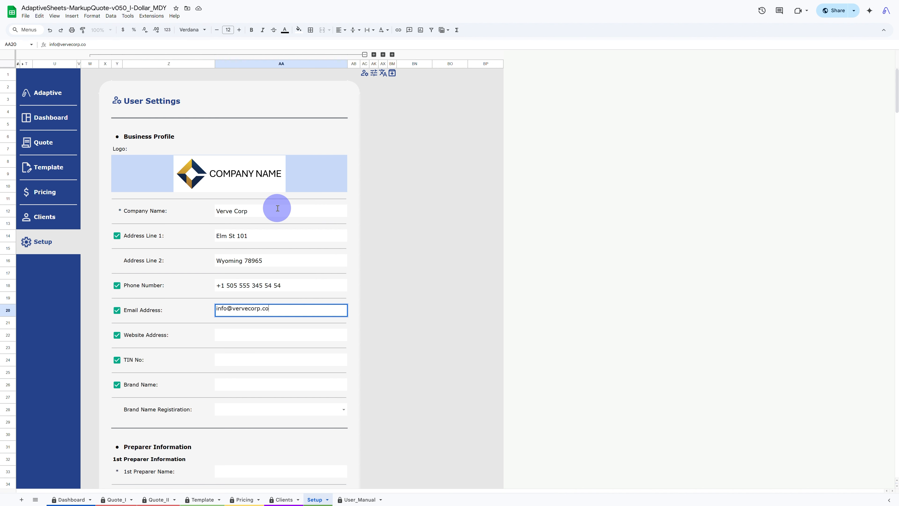
key("Return")
- Enter vervecorp.com as the company's website address
key("Down")
type("vervecorp")
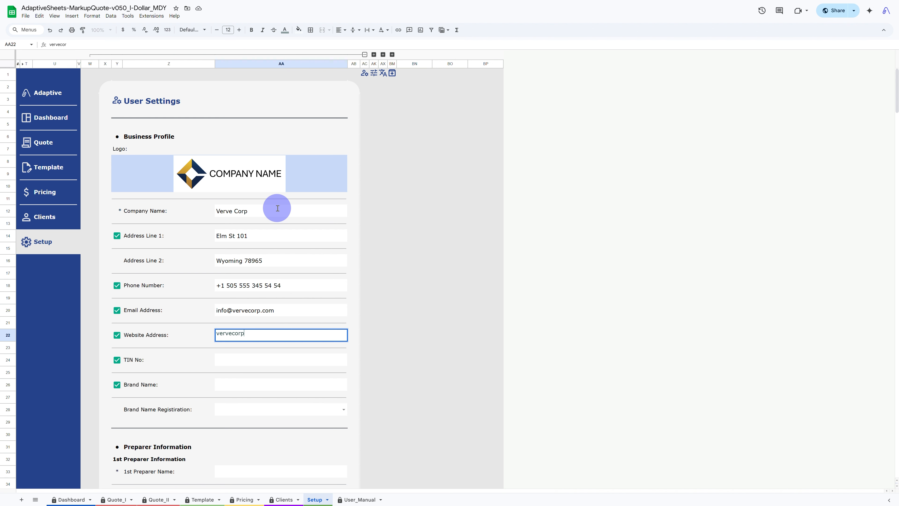
type(".com")
key("Return")
- Enter the company's tax identification number in the TIN No field
key("Down")
type("7")
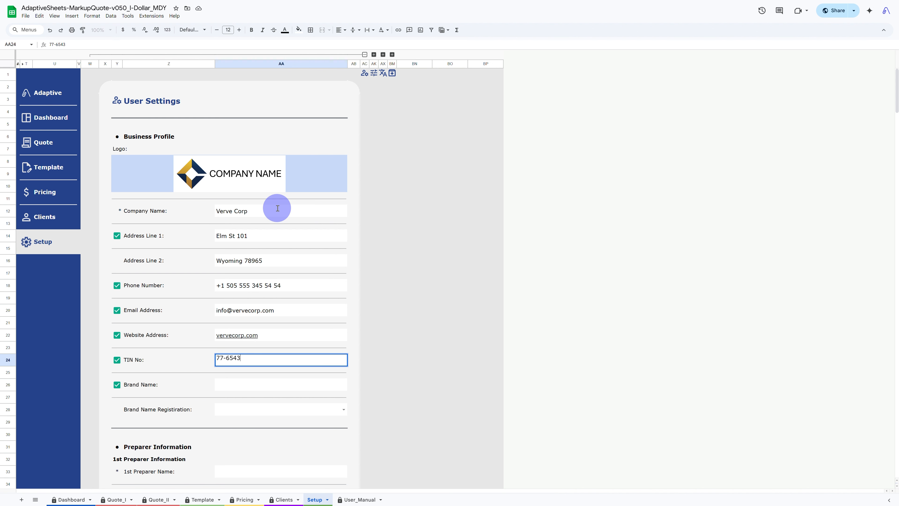
type("7-654321")
key("Return")
- Enter Verve as the brand name in the Business Profile
key("Down")
type("Verve")
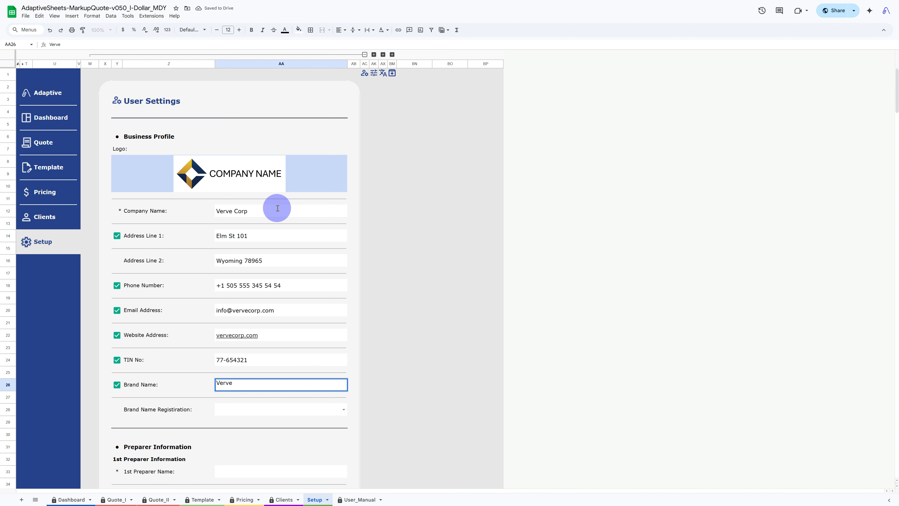
key("Return")
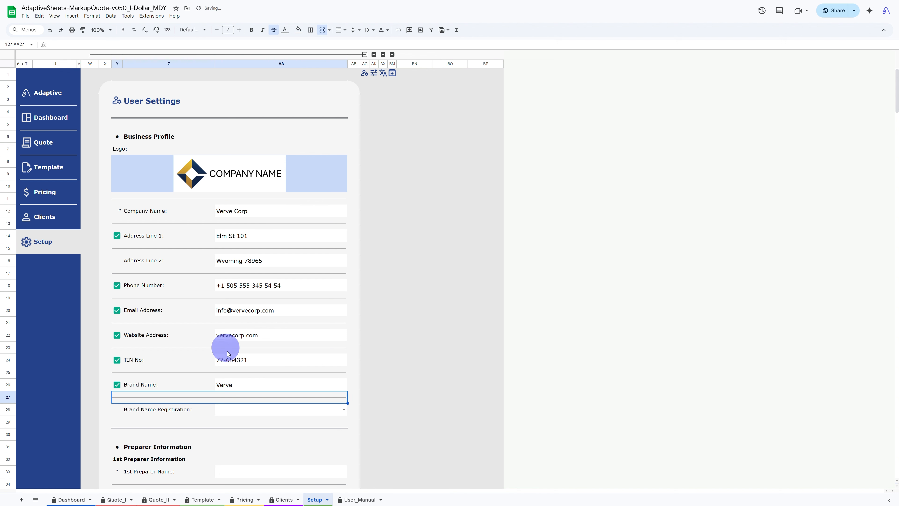
- Set the Brand Name Registration option to ™ Trademark
left_click(346, 411)
left_click(293, 421)
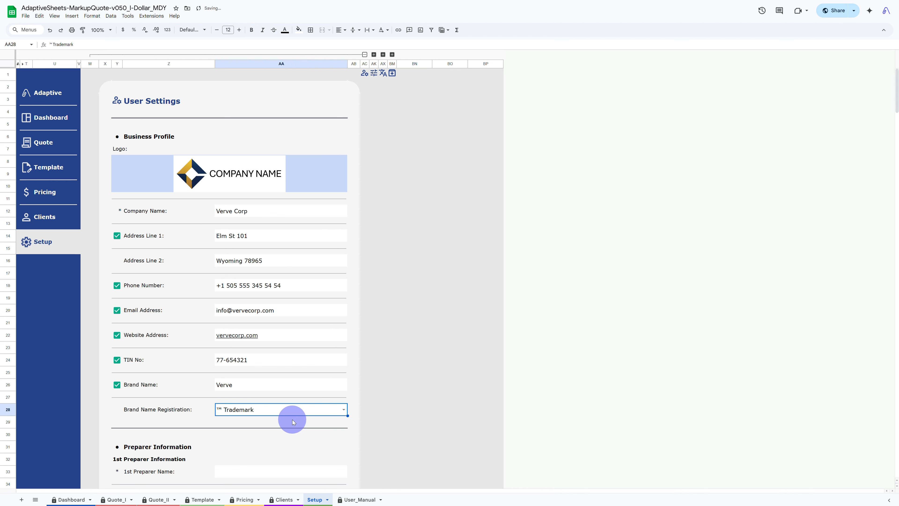
left_click(247, 435)
- Enter the 1st preparer's full name in the Preparer Information section
scroll(246, 435, "down", 3)
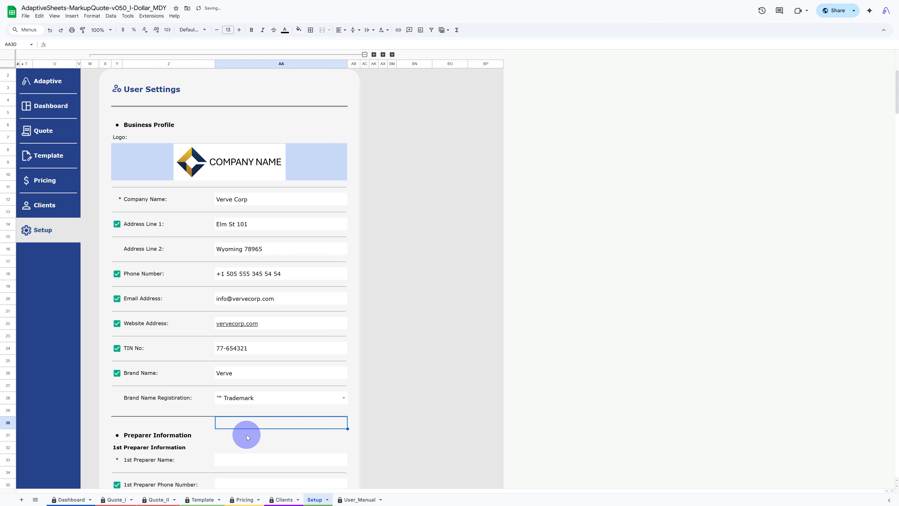
scroll(247, 435, "down", 9)
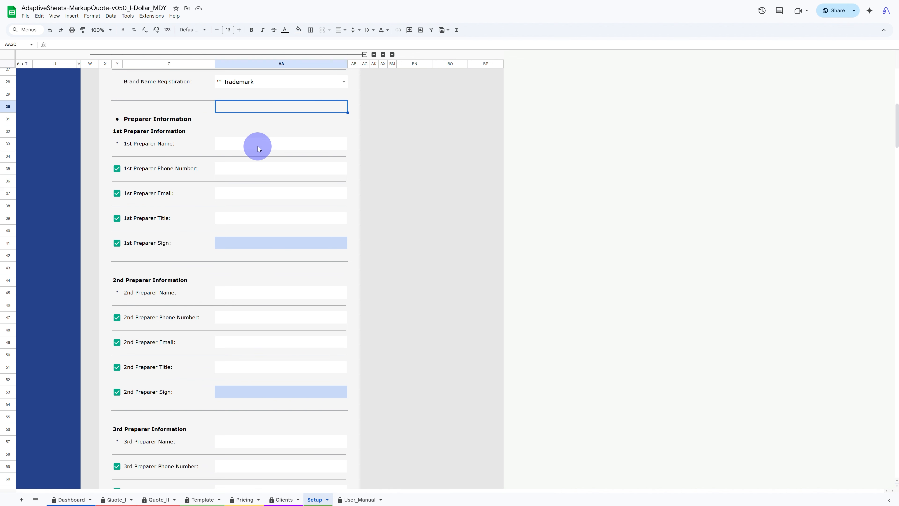
left_click(256, 144)
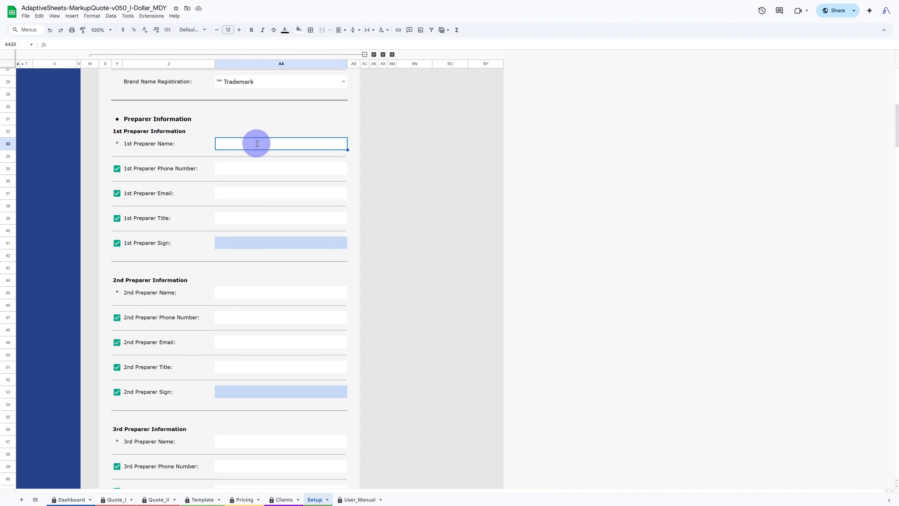
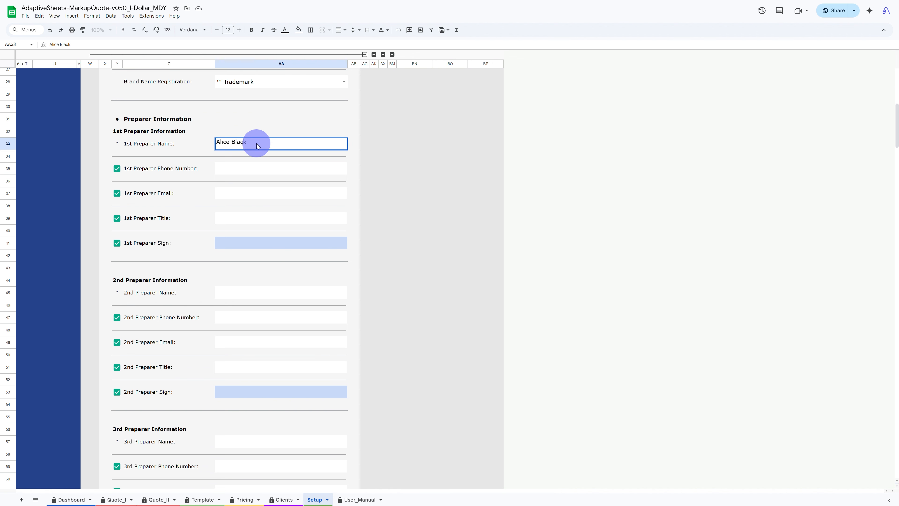
key("Return")
- Enter the 1st preparer's phone number
key("Down")
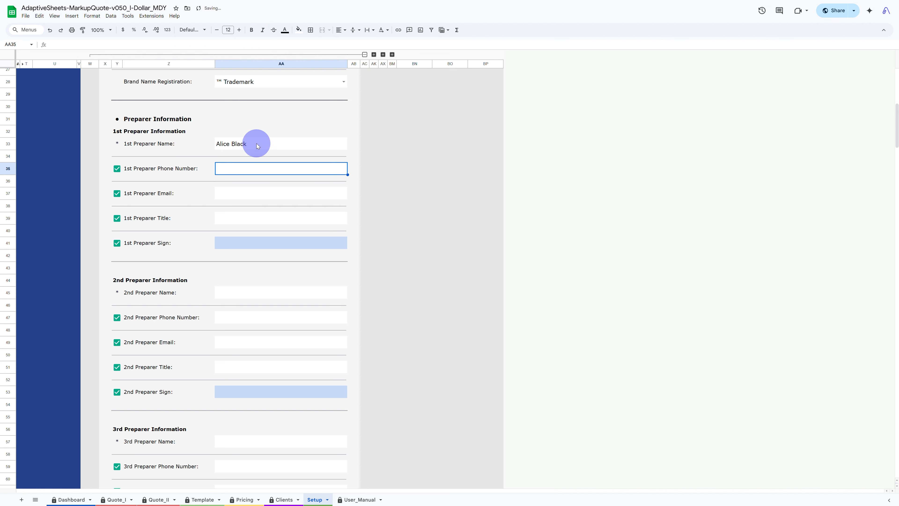
type("'+1 505 555 654 32 10")
key("Return")
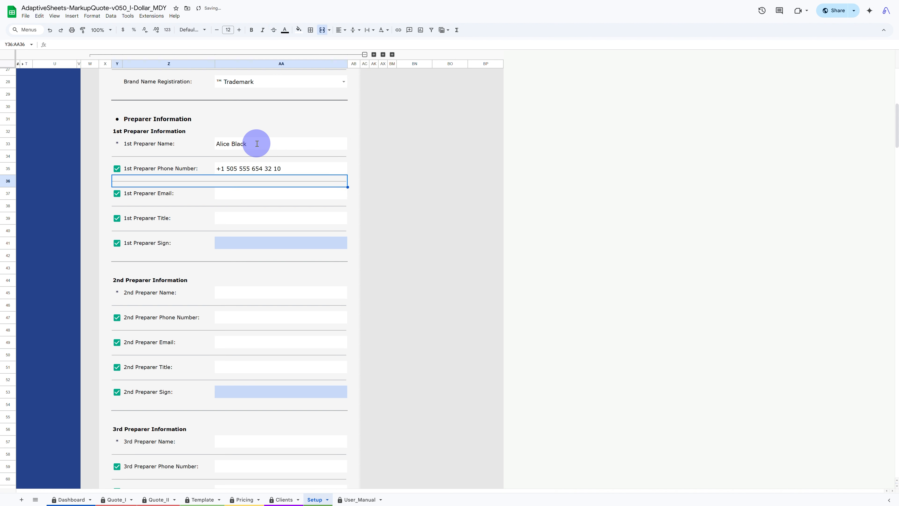
- Fill in the 1st preparer's e-mail address and set the title to Sales Director
key("Down")
key("Return")
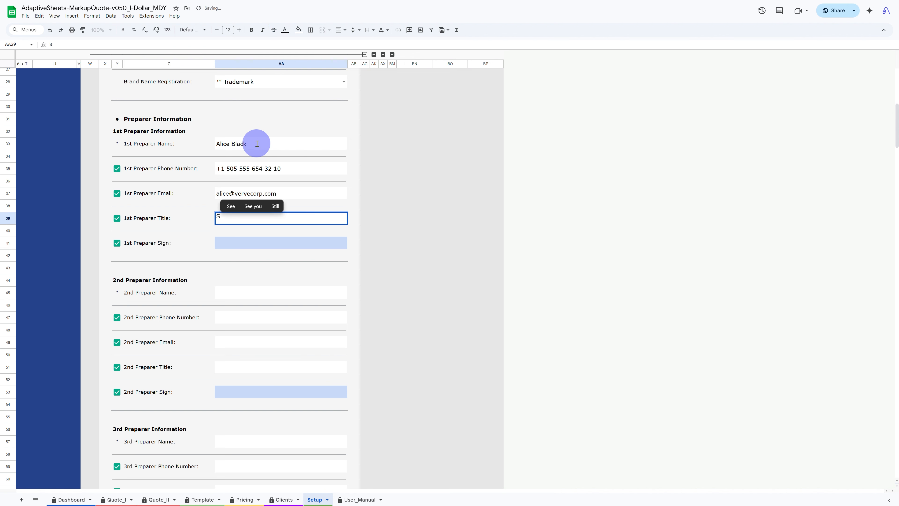
type("Sales Director")
key("Return")
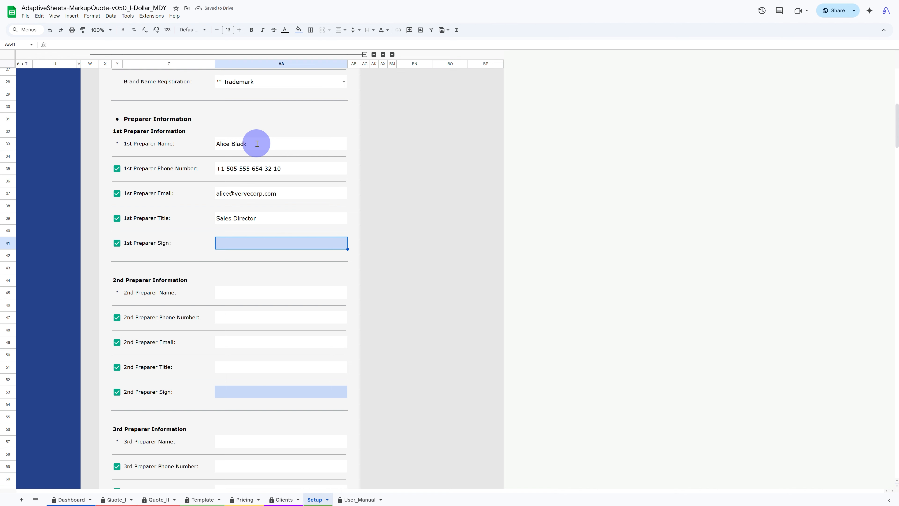
- Insert a signature image into the 1st Preparer Sign cell
left_click(73, 16)
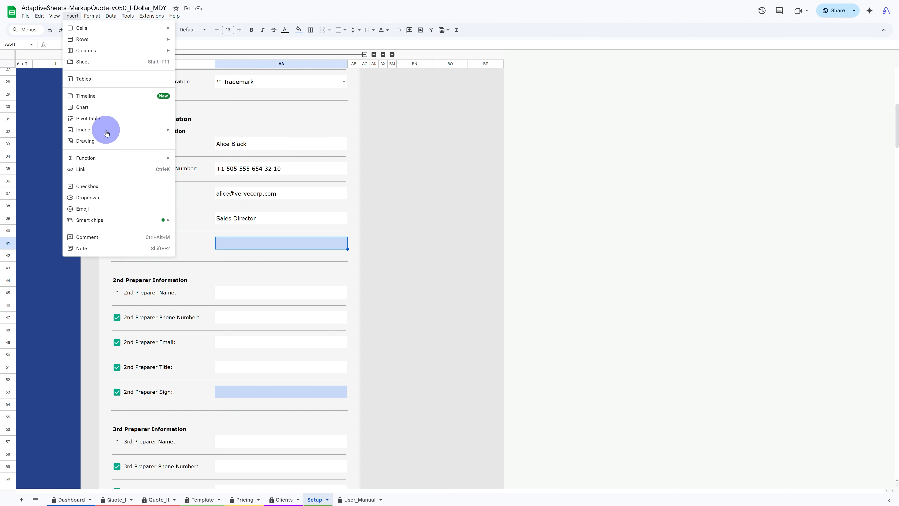
mouse_move(106, 132)
left_click(202, 132)
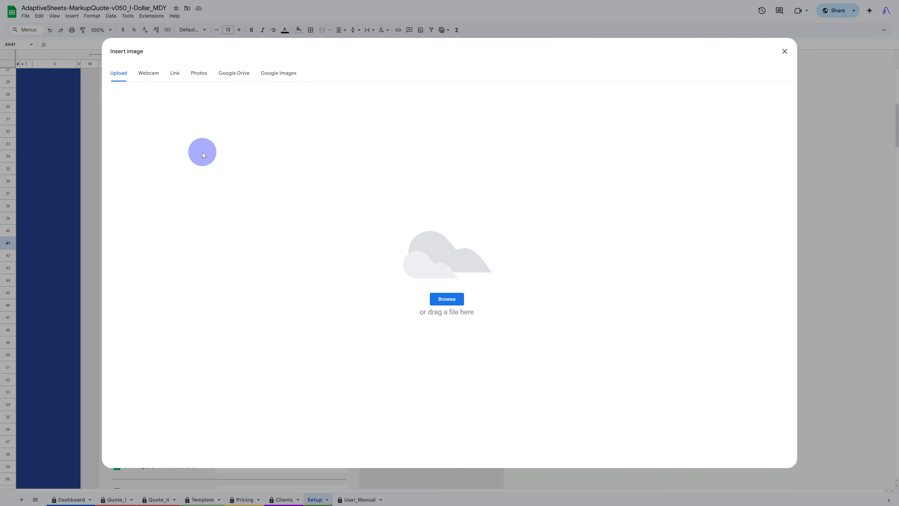
left_click_drag(323, 371, 415, 295)
- Set the 1st payment method label to A Bank and its description to the bank account number
scroll(333, 295, "down", 18)
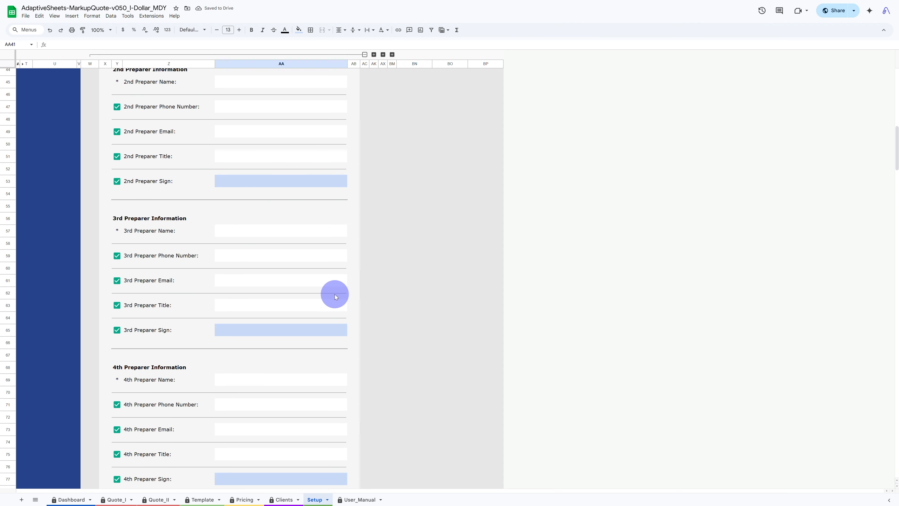
left_click(257, 221)
type("A Bank")
key("Return")
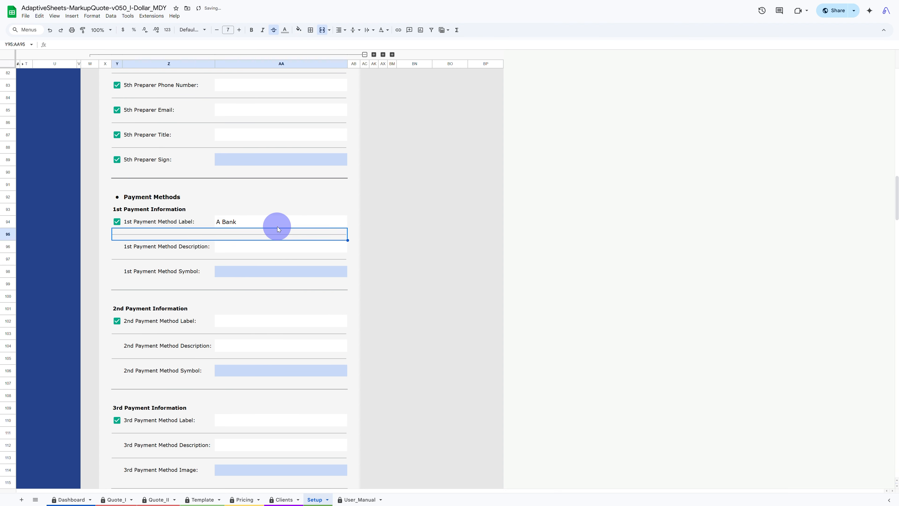
key("Down")
type("5555 5432 432")
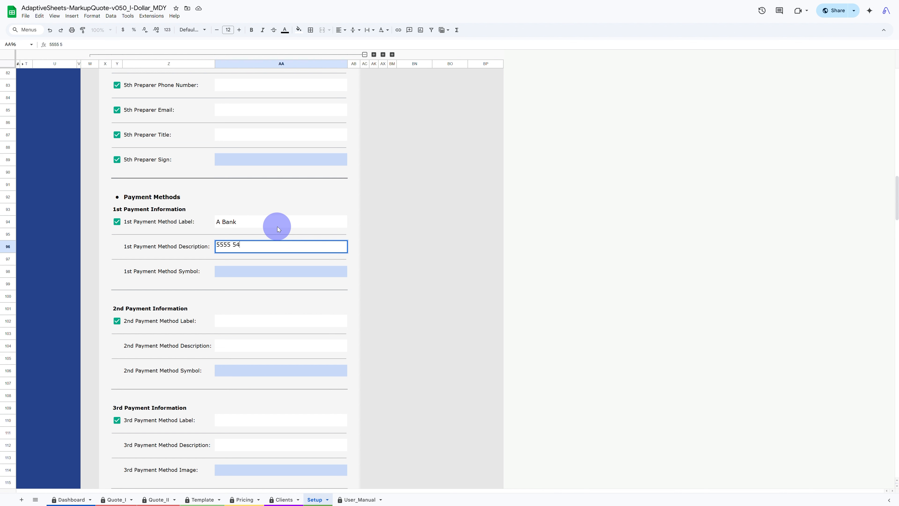
key("Return")
- Set the 2nd payment method label to Credit Card with the description Master Visa
scroll(278, 226, "down", 2)
left_click(241, 266)
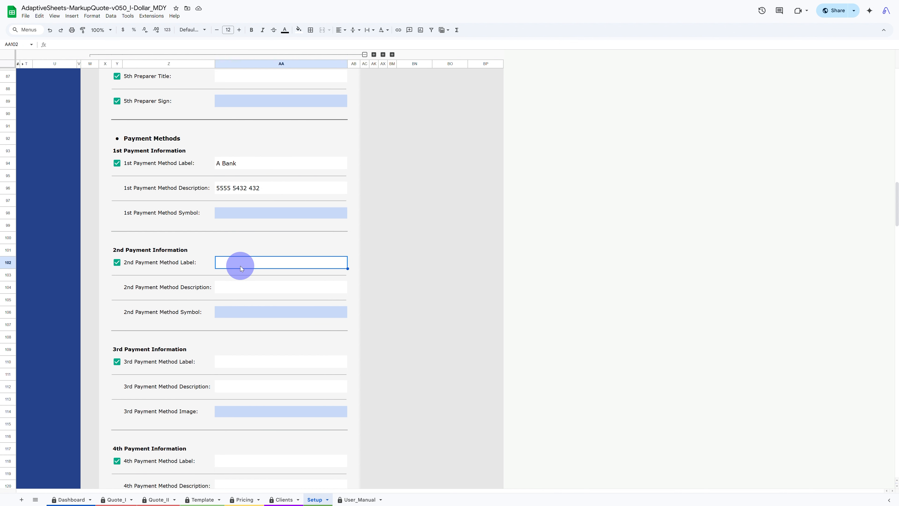
type("Credit Card")
key("Return")
type("Master Visa")
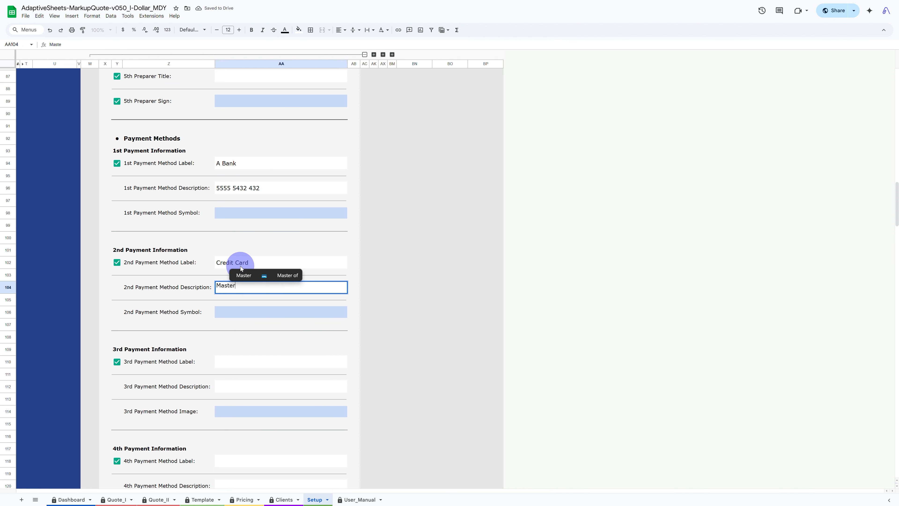
key("Return")
- Set the 3rd payment method label to PayPal and its description to the payment e-mail address
left_click(238, 367)
type("PayPal")
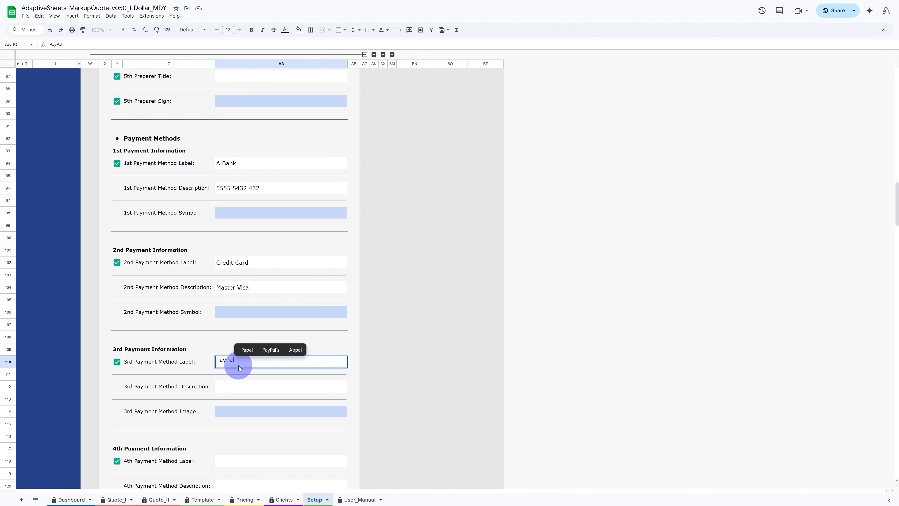
key("Return")
left_click(242, 388)
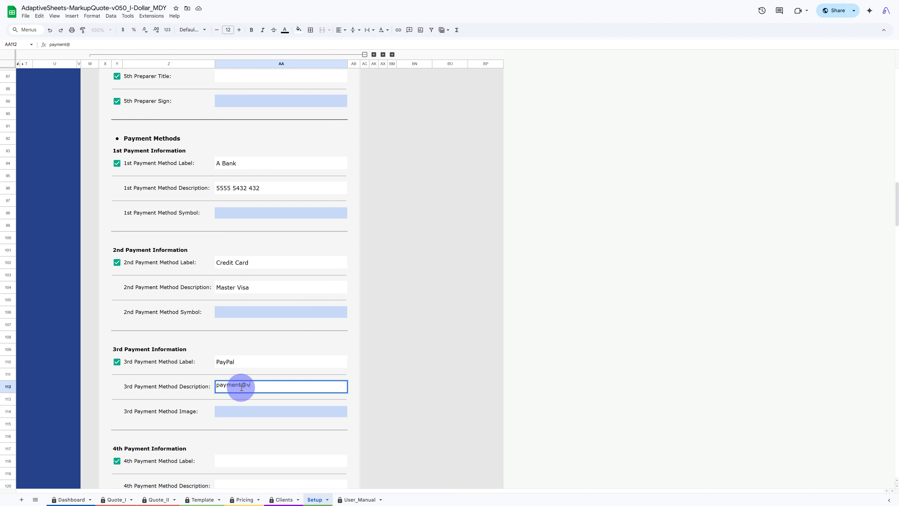
key("Return")
- Copy the bank icon from the icon sets into the 1st payment method symbol
scroll(238, 375, "down", 15)
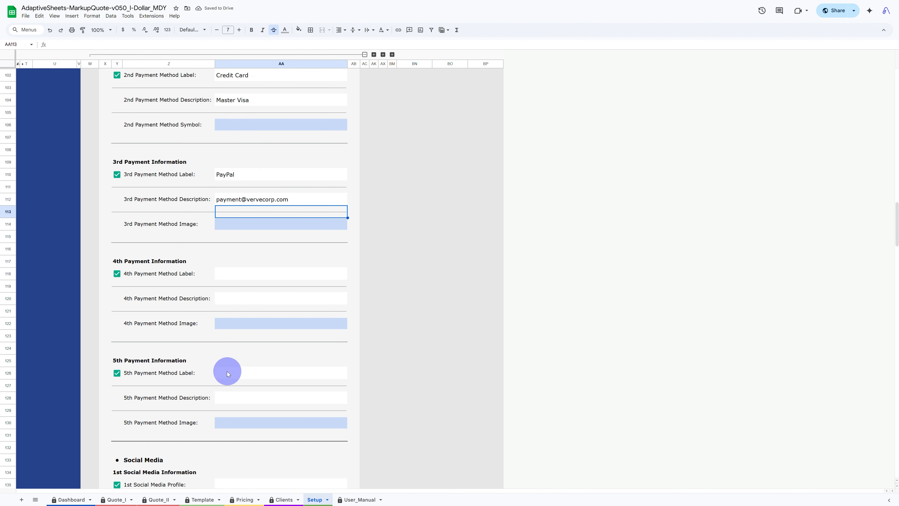
left_click(265, 378)
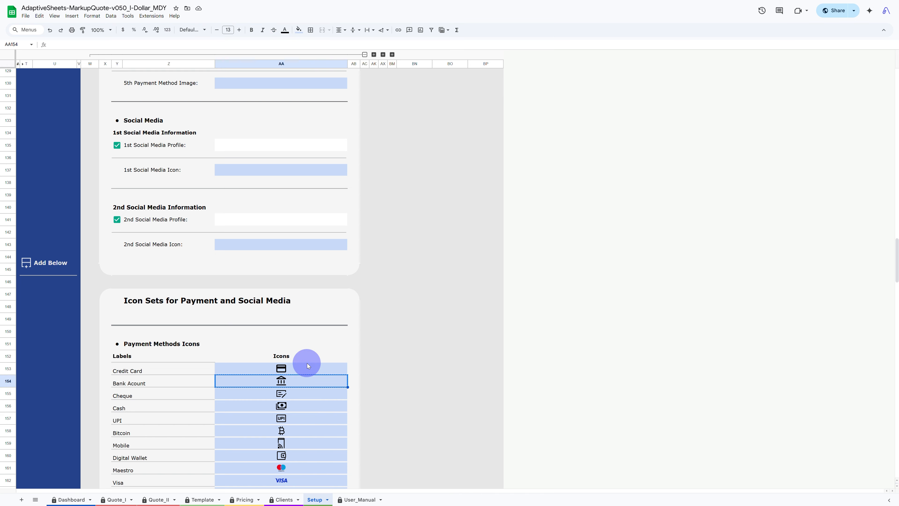
scroll(302, 354, "up", 13)
left_click(262, 177)
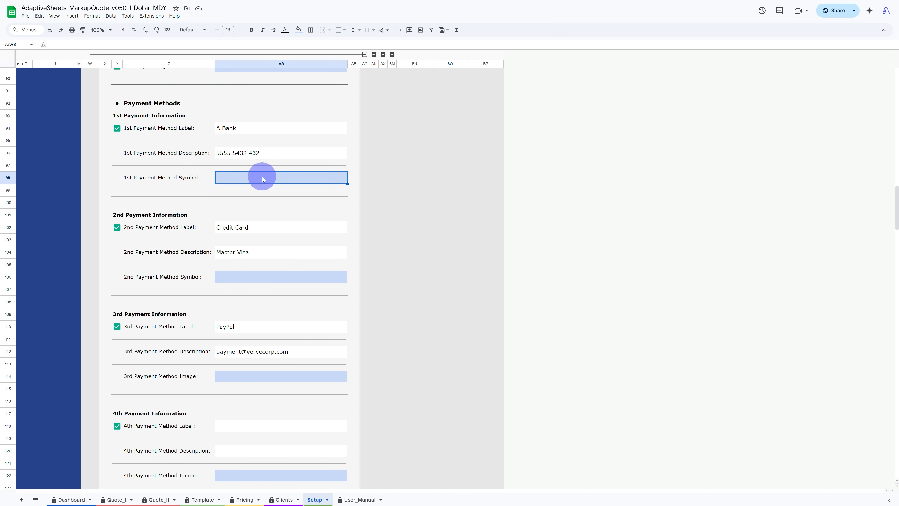
- Copy the credit card icon from the icon sets into the 2nd payment method symbol
scroll(273, 180, "down", 12)
scroll(266, 213, "down", 2)
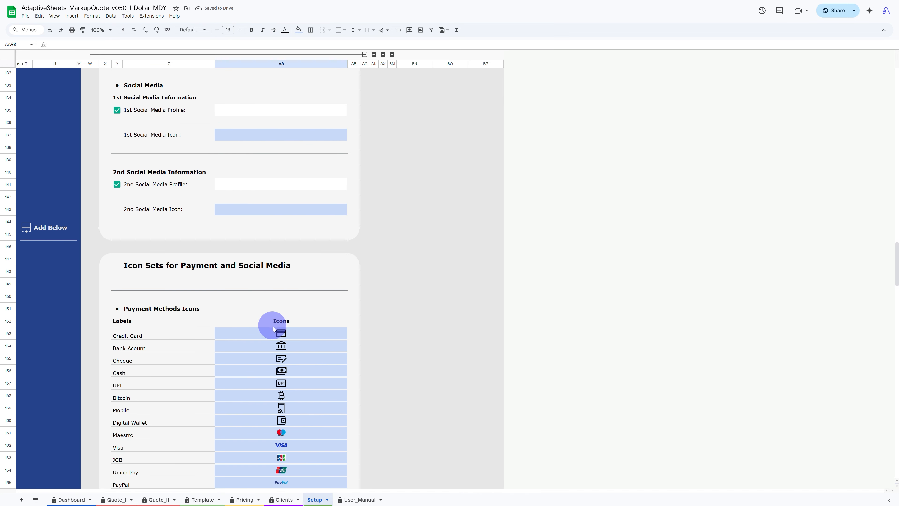
left_click(275, 333)
scroll(297, 318, "up", 9)
scroll(297, 317, "up", 8)
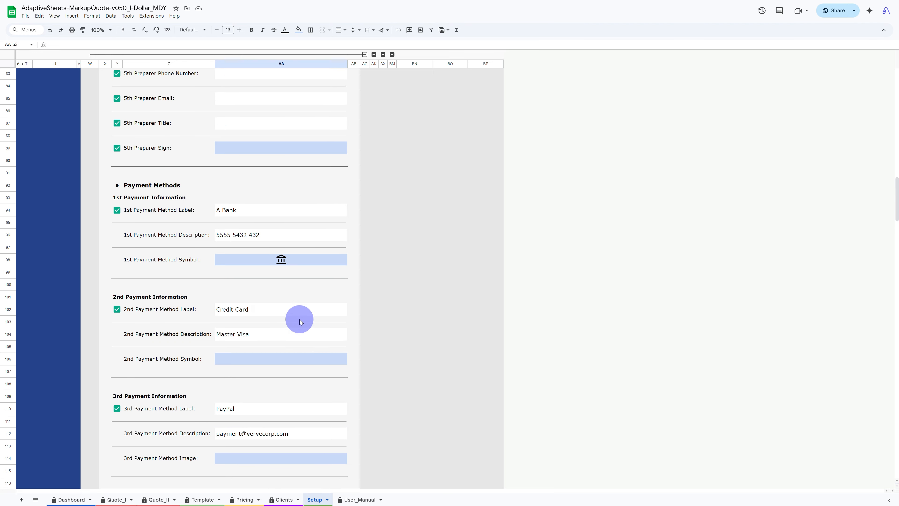
left_click(261, 357)
key("ctrl+v")
- Try to copy a payment icon from the icon sets into the 3rd payment method image
scroll(261, 358, "down", 13)
scroll(261, 358, "down", 6)
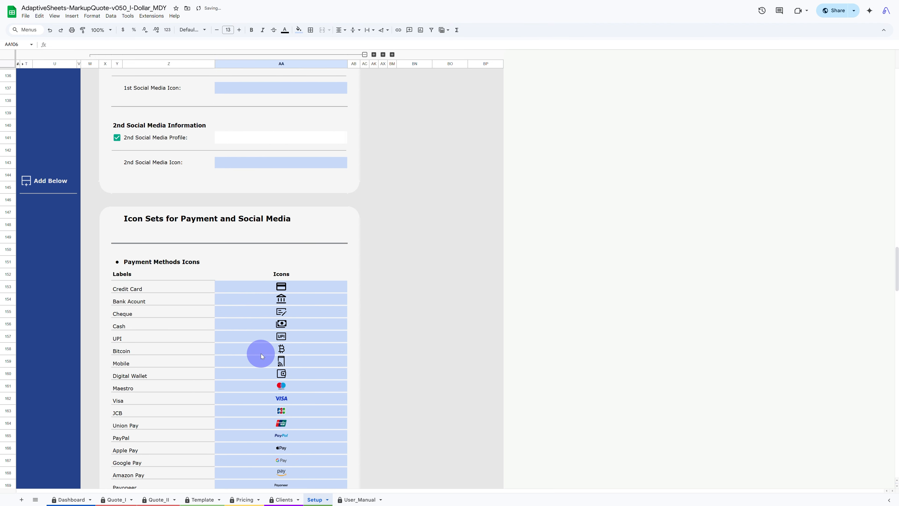
left_click(285, 385)
scroll(301, 365, "up", 7)
scroll(301, 366, "up", 8)
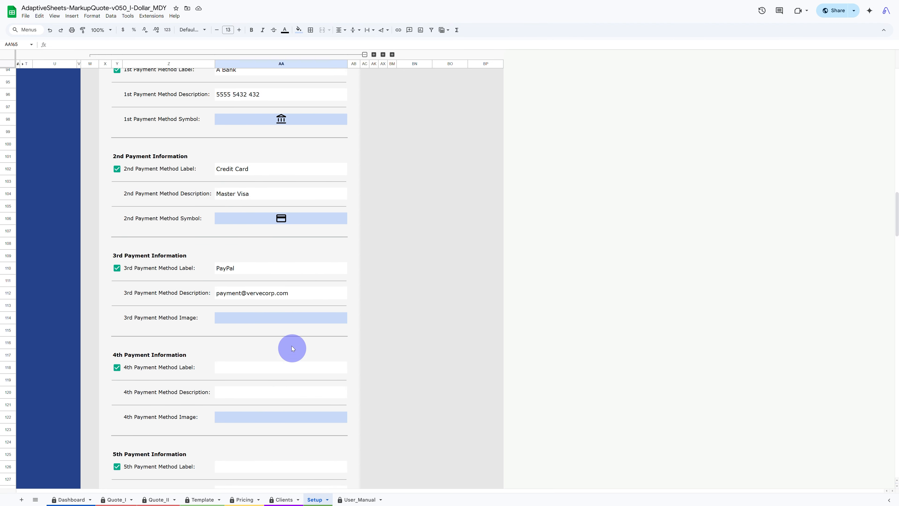
left_click(272, 321)
scroll(271, 320, "down", 11)
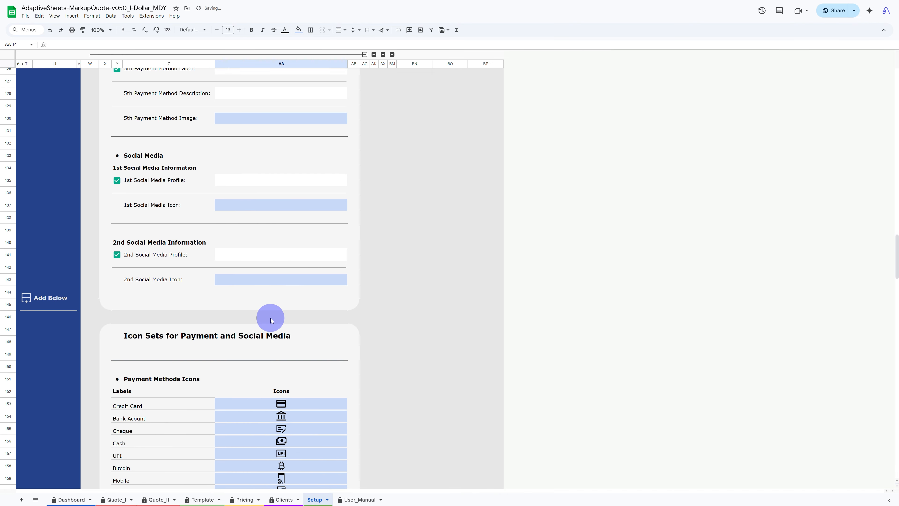
- Set the 1st social media profile to vervecorp
left_click(255, 134)
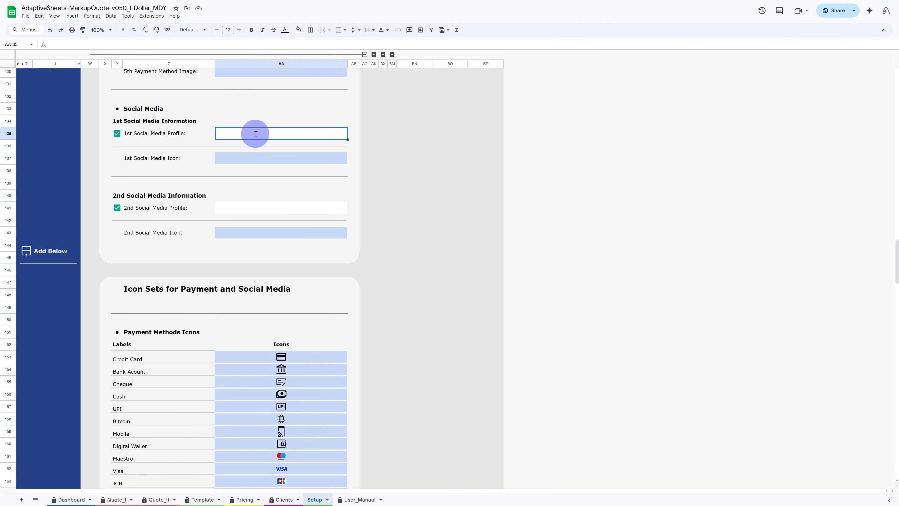
type("vervecorp")
key("Return")
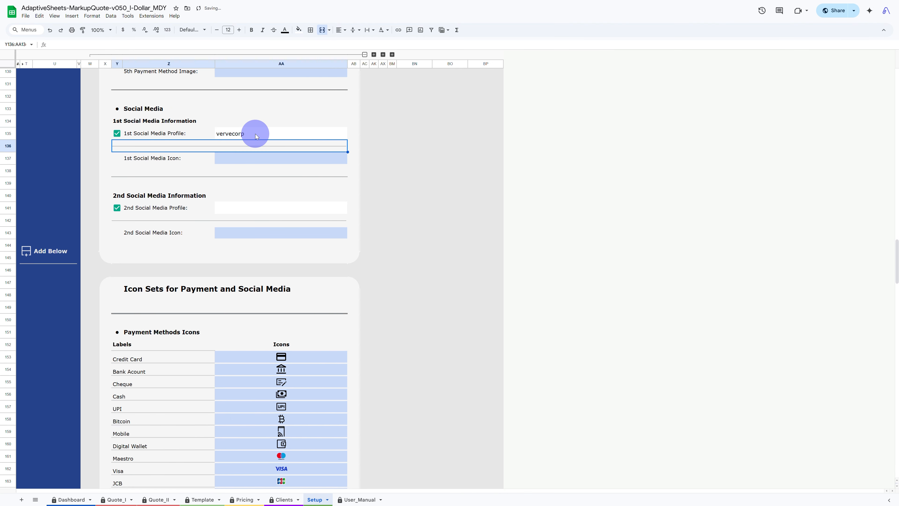
- Copy the Instagram icon from the social media icon set into the 1st social media icon
scroll(244, 230, "down", 12)
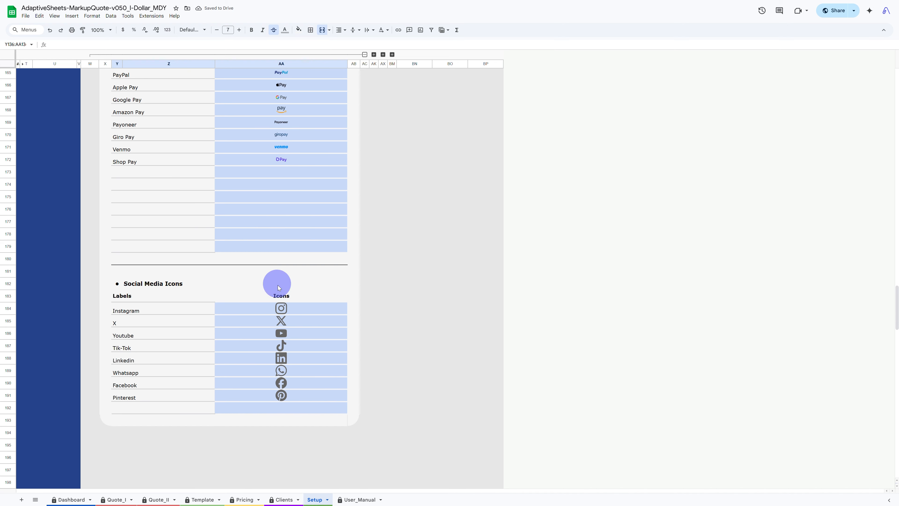
left_click(278, 306)
scroll(301, 286, "up", 16)
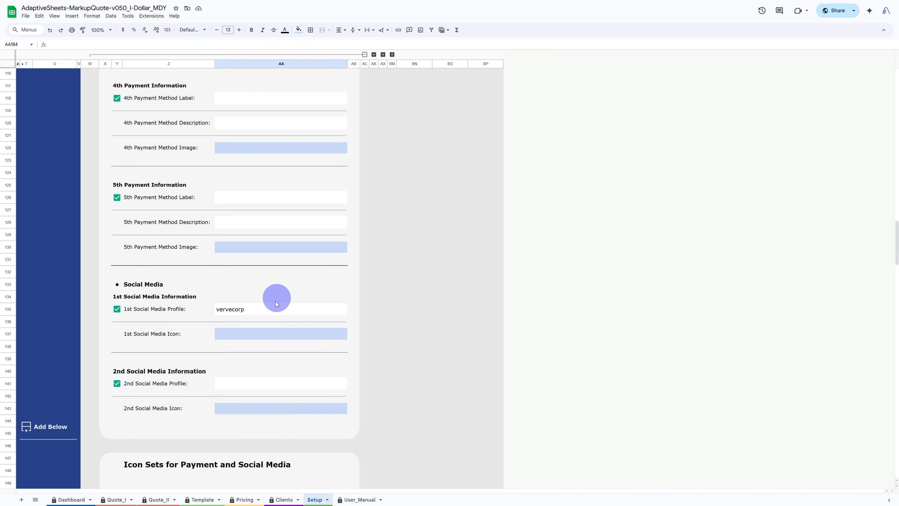
left_click(264, 340)
key("ctrl+v")
- Set the 2nd social media profile to vervecorp
scroll(262, 319, "down", 4)
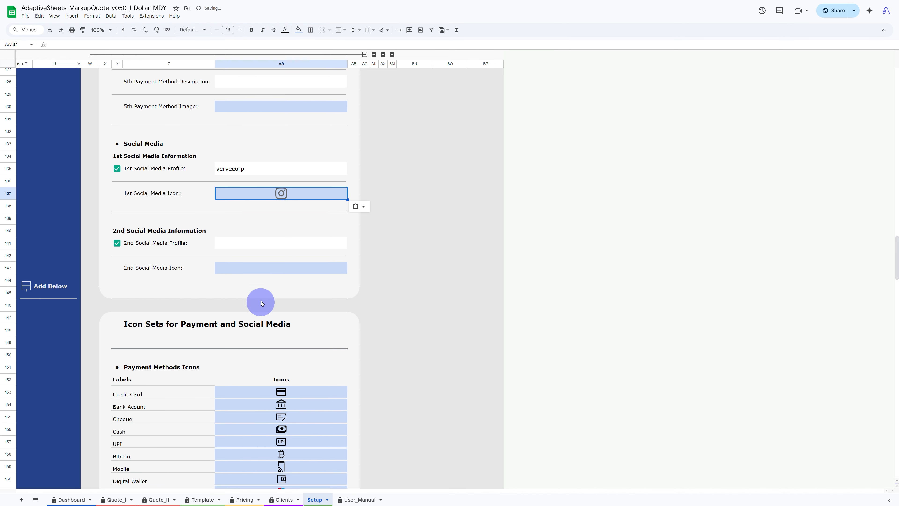
left_click(256, 244)
type("vervecorp")
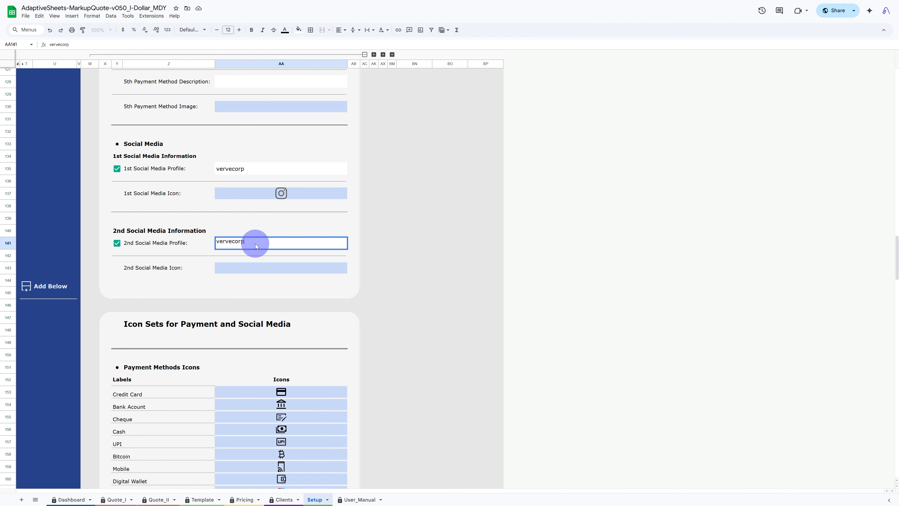
key("Return")
- Copy the LinkedIn icon from the social media icon set into the 2nd social media icon
scroll(257, 248, "down", 13)
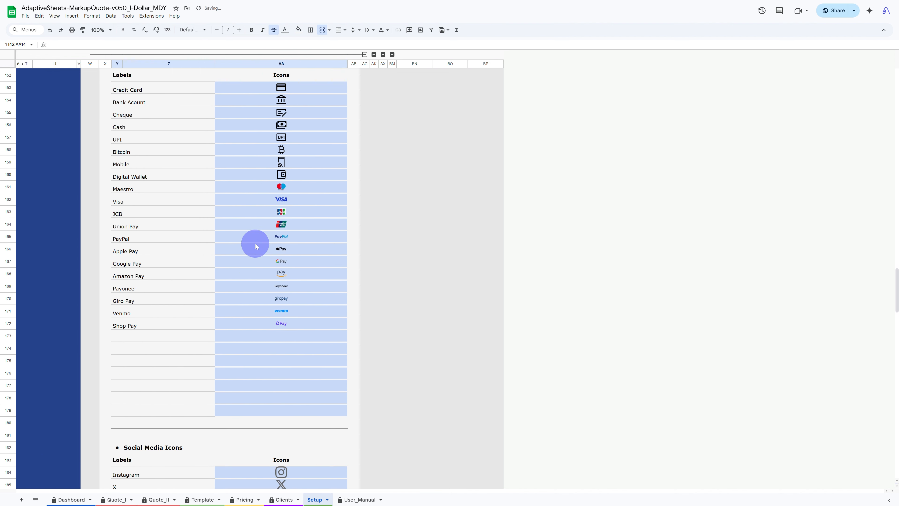
left_click(280, 337)
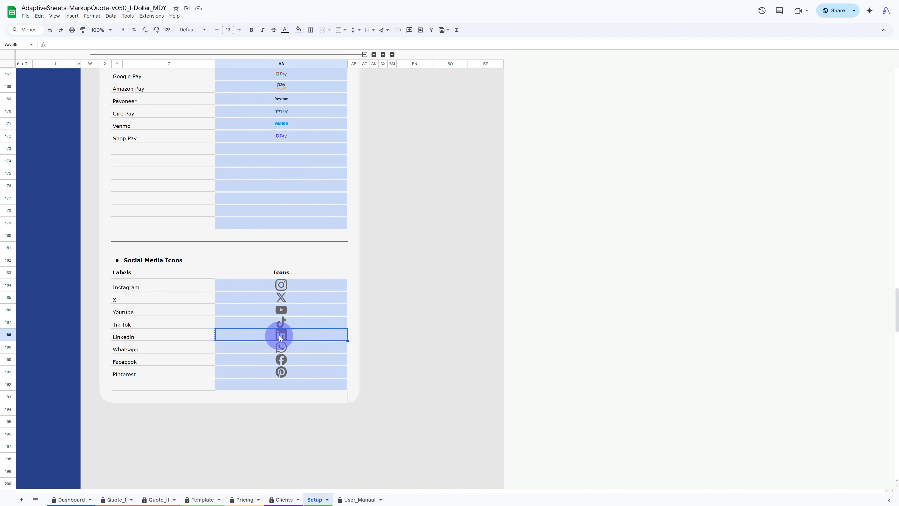
scroll(281, 338, "up", 10)
scroll(273, 311, "up", 2)
left_click(258, 224)
key("ctrl+v")
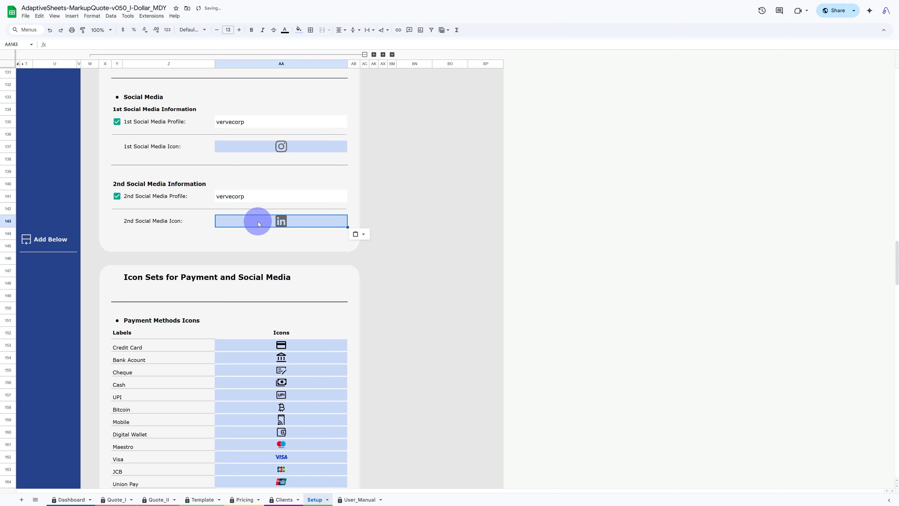
- Open the Options panel and enable Display Business Message and Display Footer in the quotation footer options
scroll(258, 223, "up", 6)
scroll(258, 223, "up", 20)
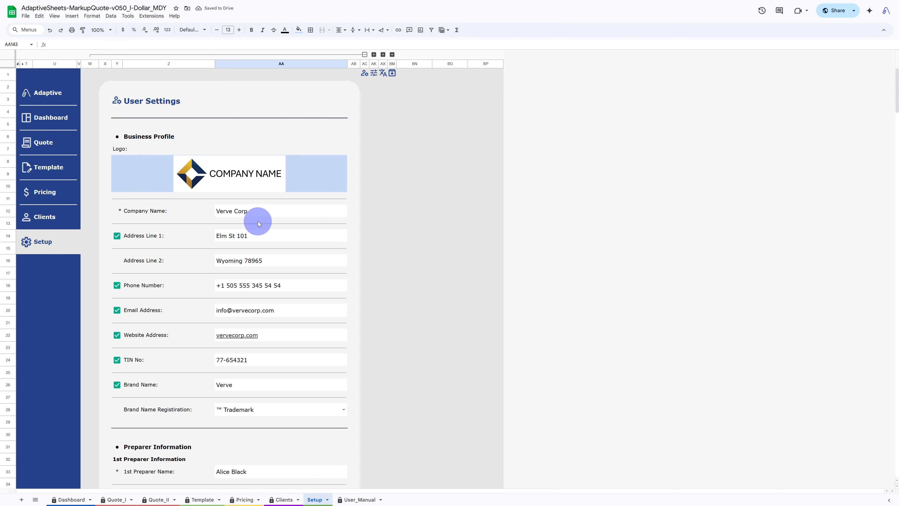
left_click(88, 78)
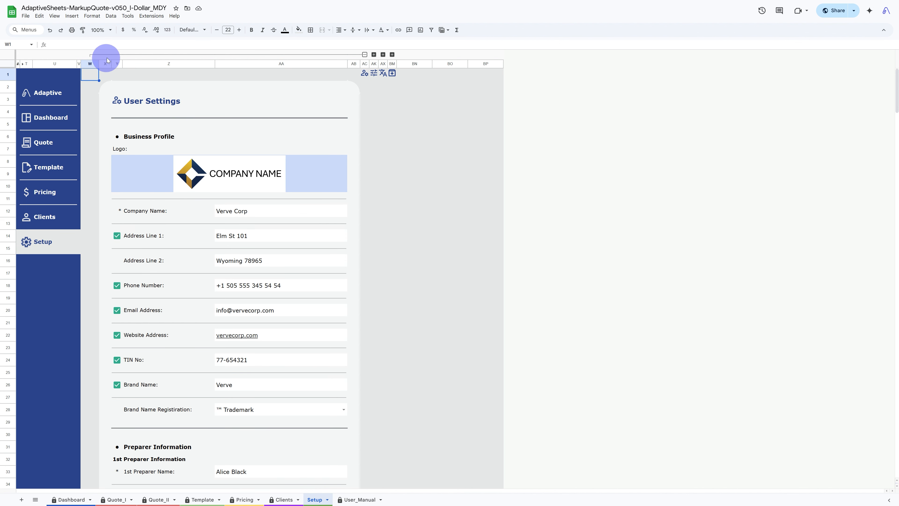
left_click(113, 55)
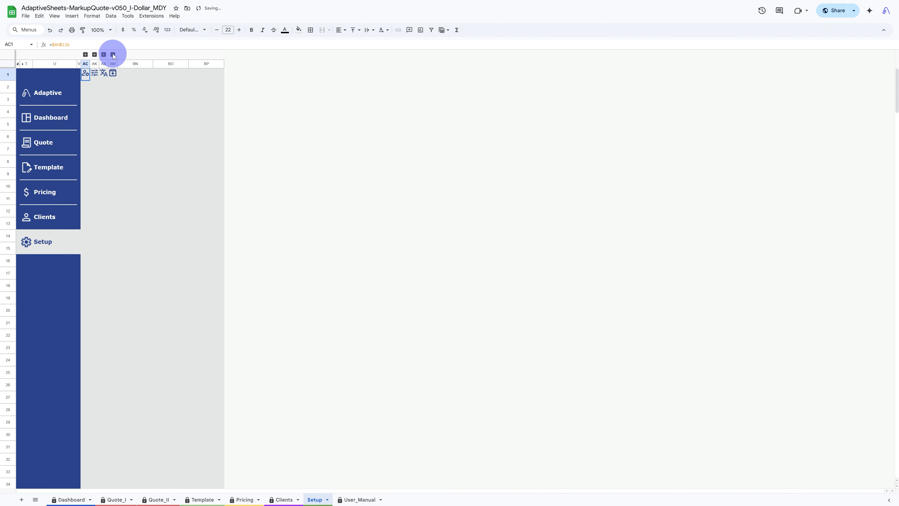
left_click(113, 55)
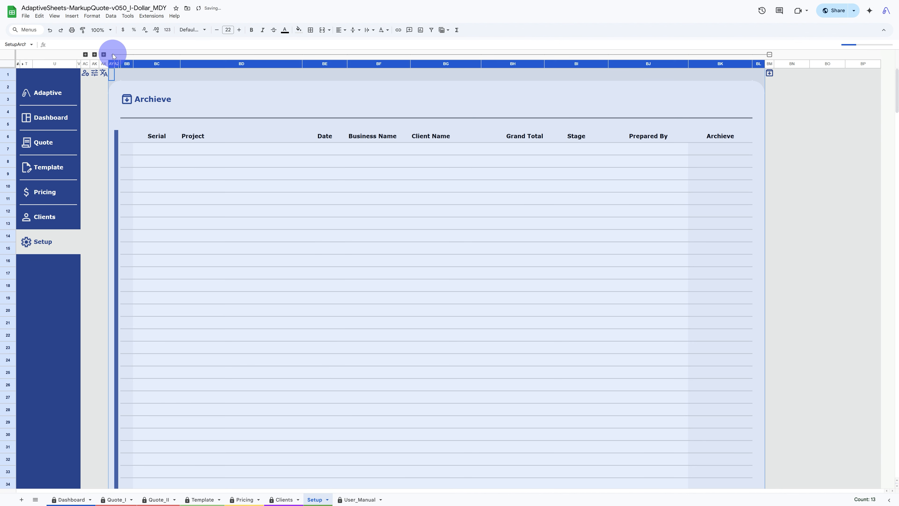
left_click(95, 54)
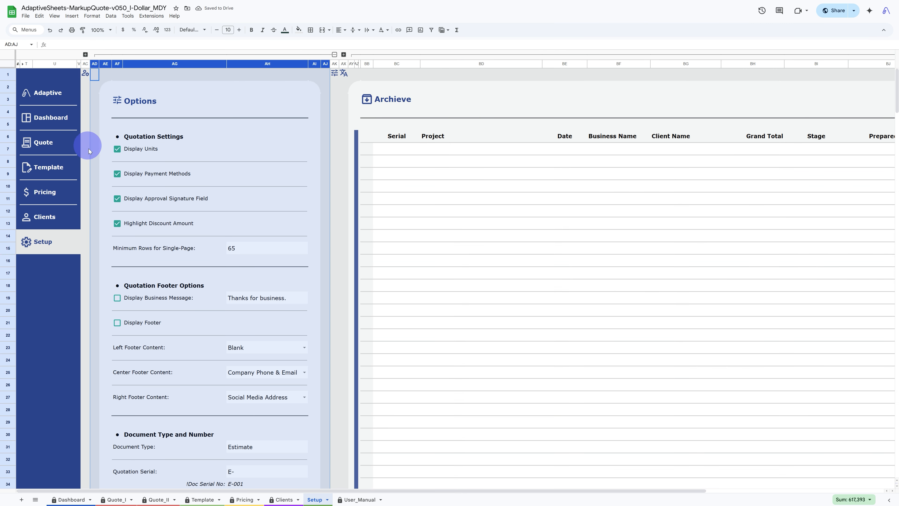
left_click(117, 298)
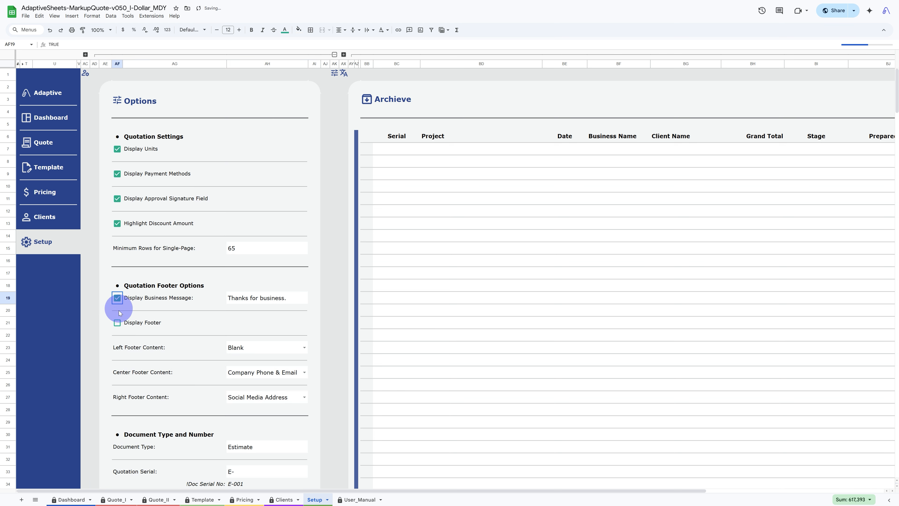
left_click(117, 323)
- Set the left footer content to Signature Block
left_click(254, 352)
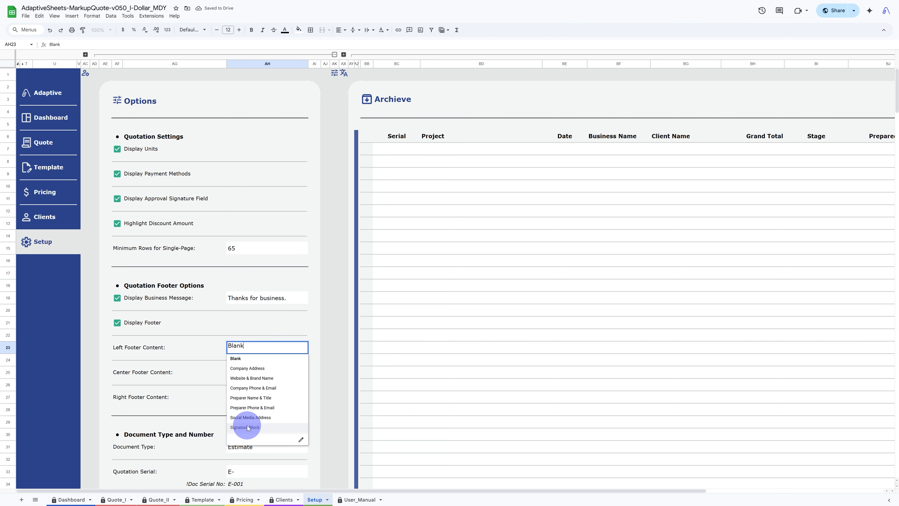
left_click(248, 427)
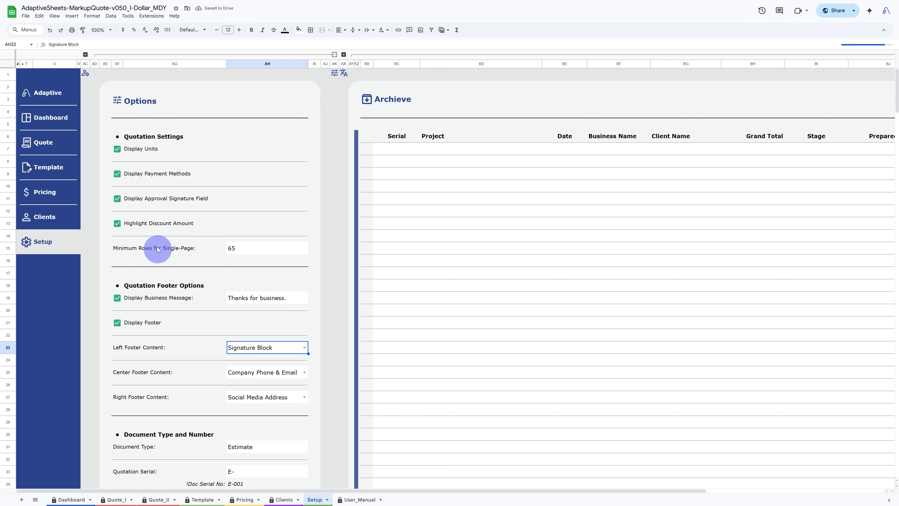
- Switch to full screen, open the Clients sheet and enter the first client's full name
left_click(54, 16)
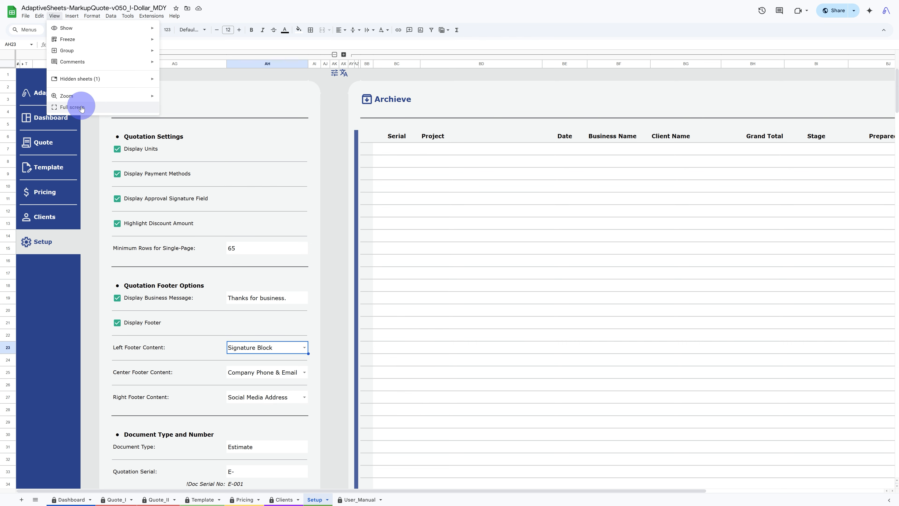
left_click(99, 107)
left_click(516, 26)
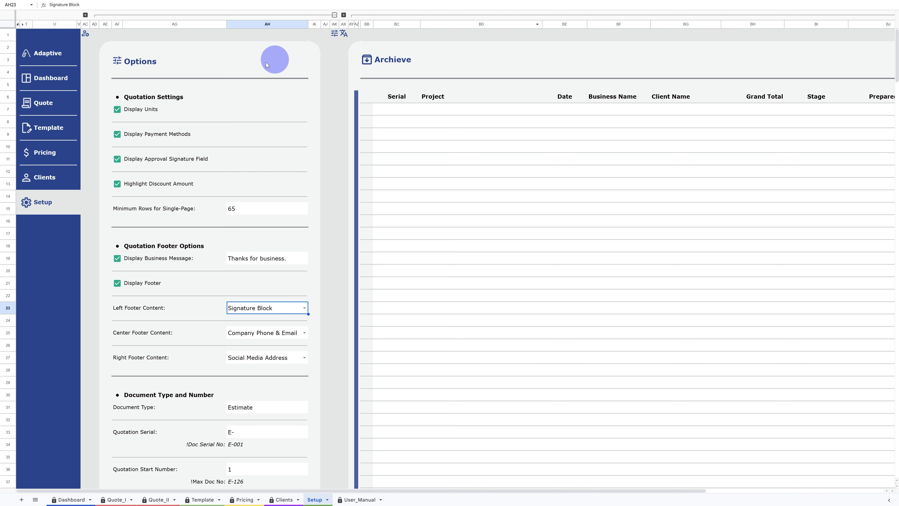
mouse_move(51, 180)
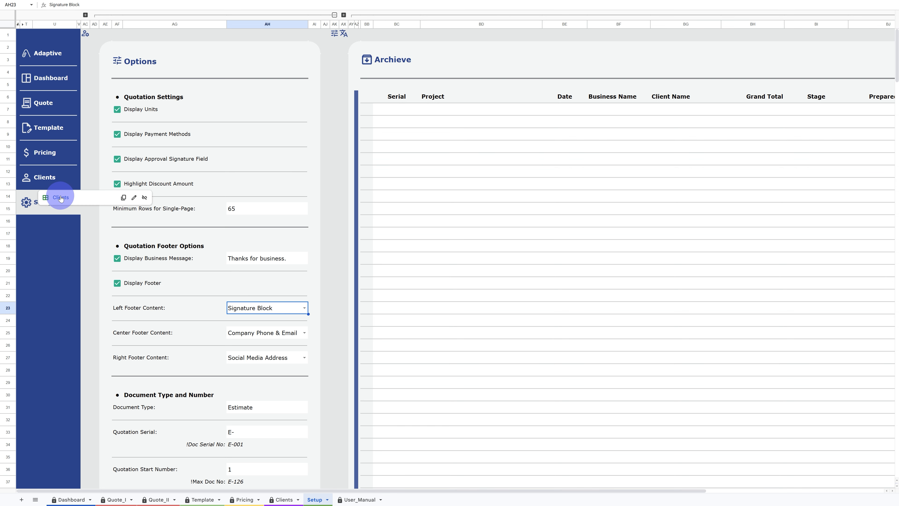
left_click(61, 197)
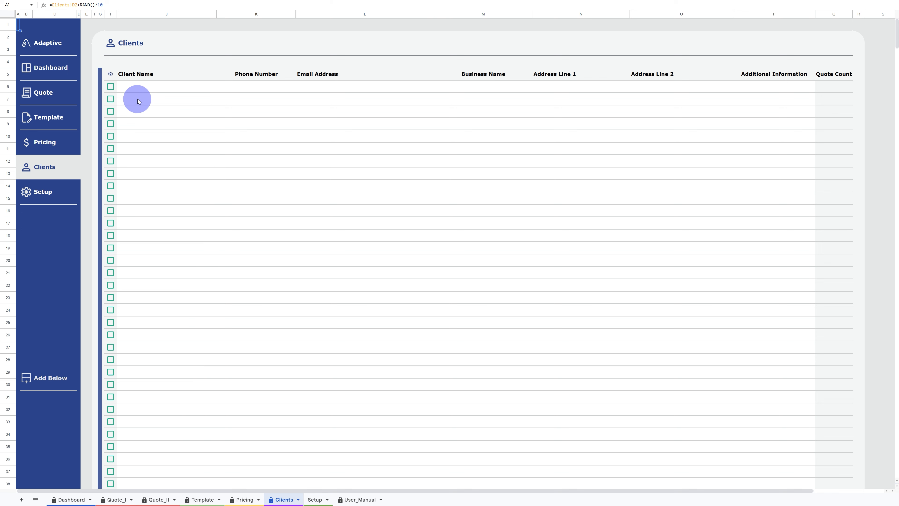
left_click(146, 89)
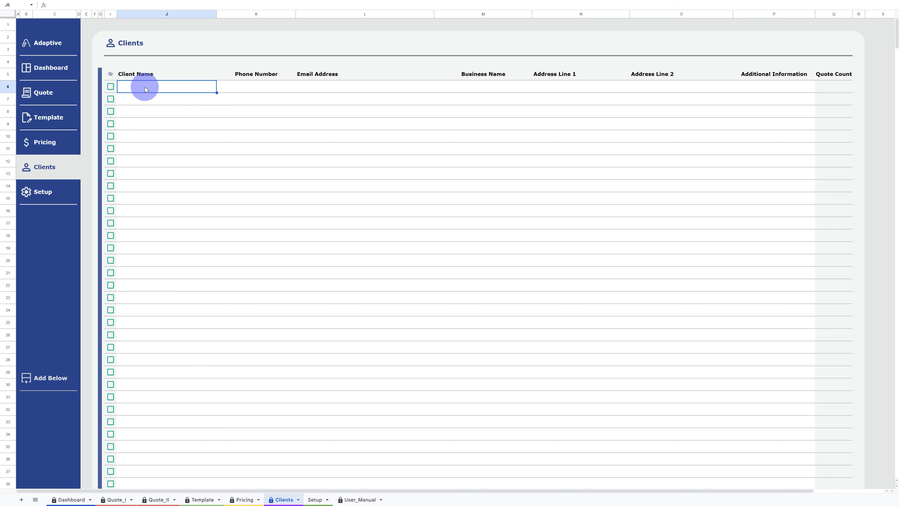
key("Tab")
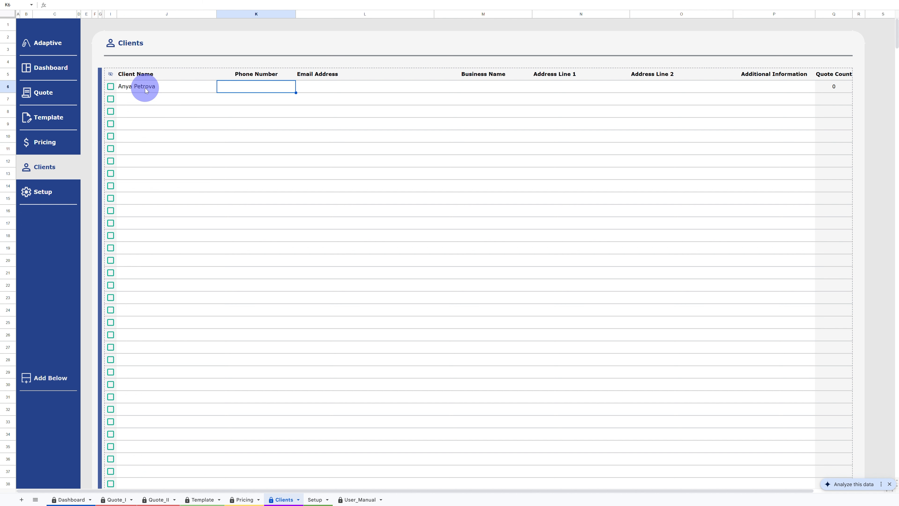
- Enter the client's phone number and e-mail address in the first client row
type("'+1 555")
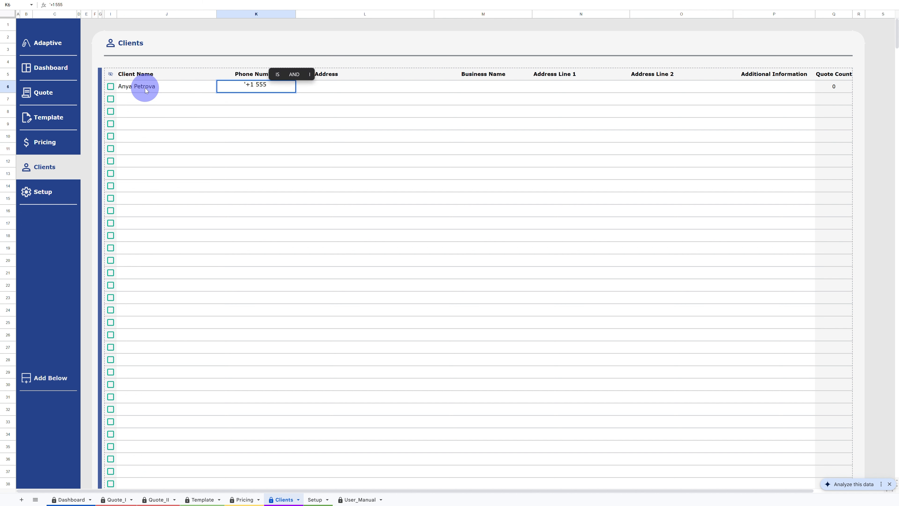
type(" 6543215")
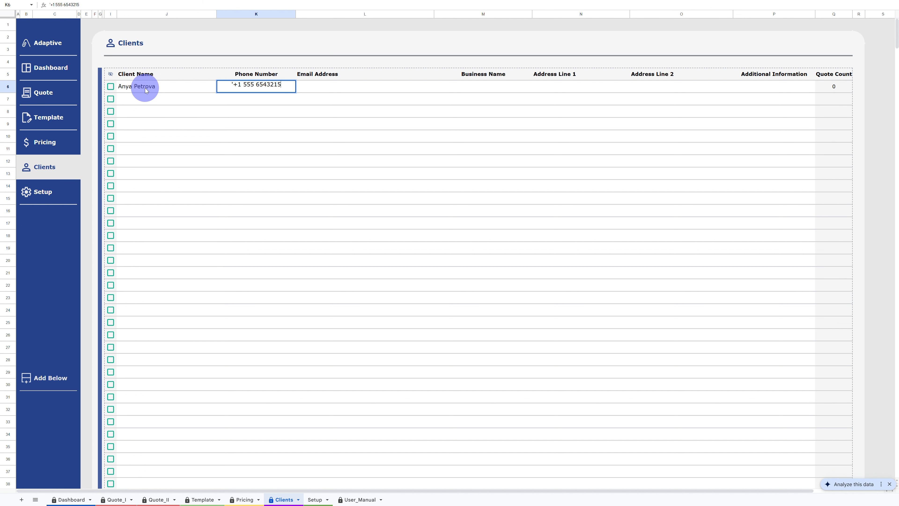
key("Tab")
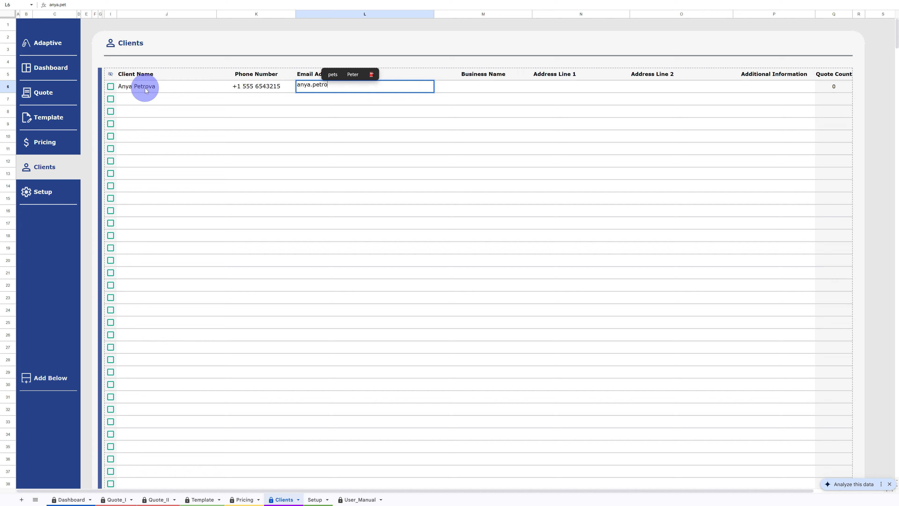
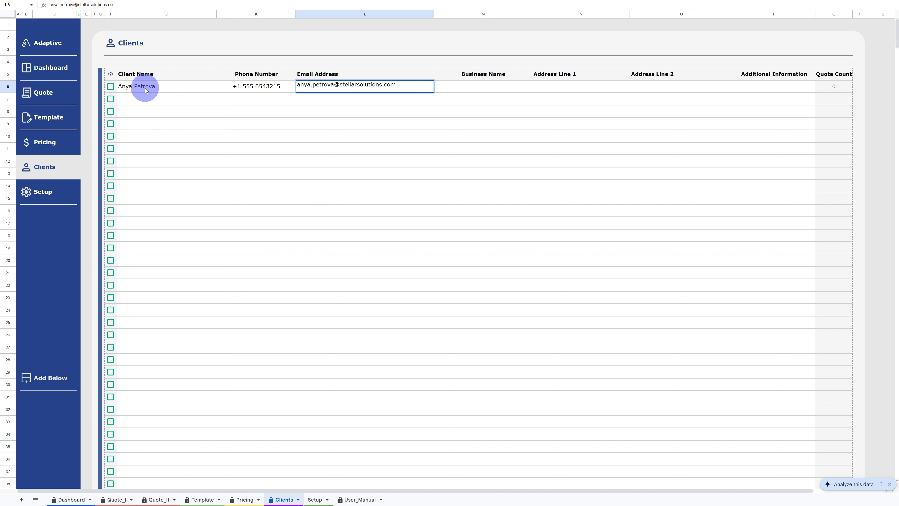
key("Tab")
- Enter business name Stellar Solutions, both address lines and the additional information for the first client
type("Stellar Solutions")
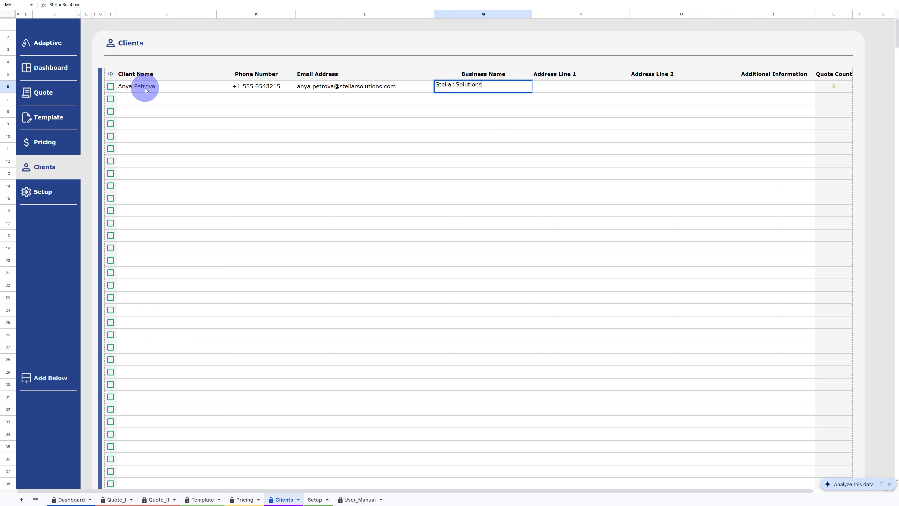
key("Tab")
type("12 Oak Street")
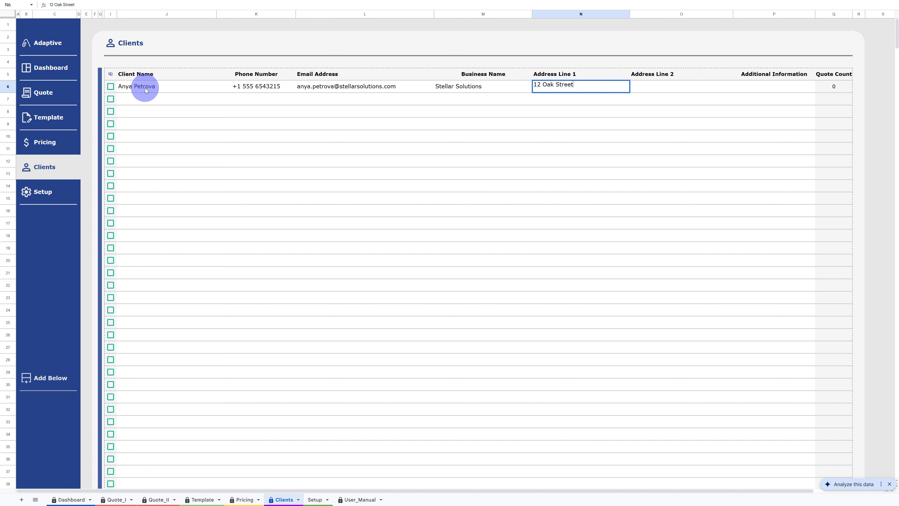
key("Tab")
type("Suite")
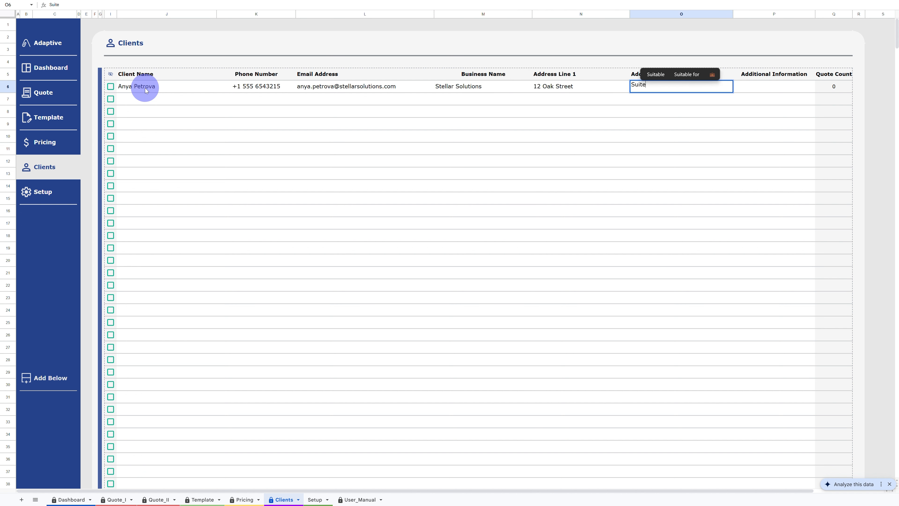
type(" 200 Anytown CA 91234")
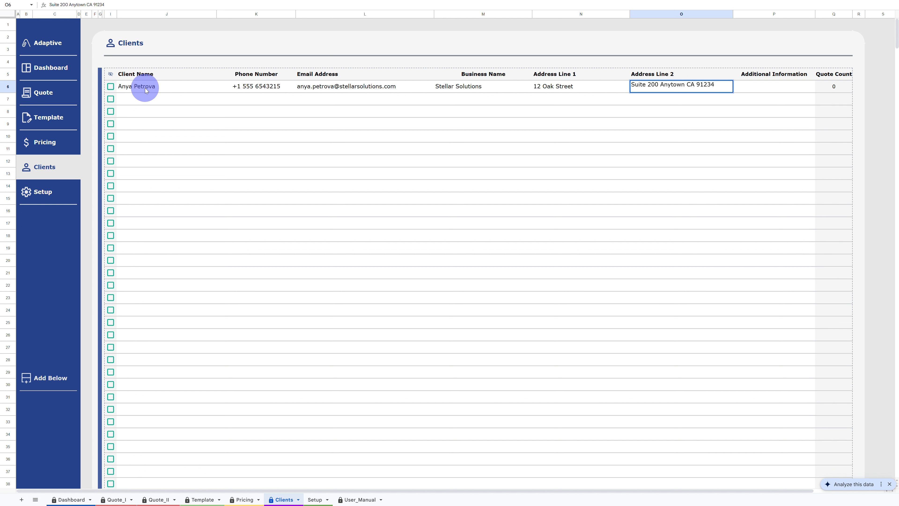
key("Tab")
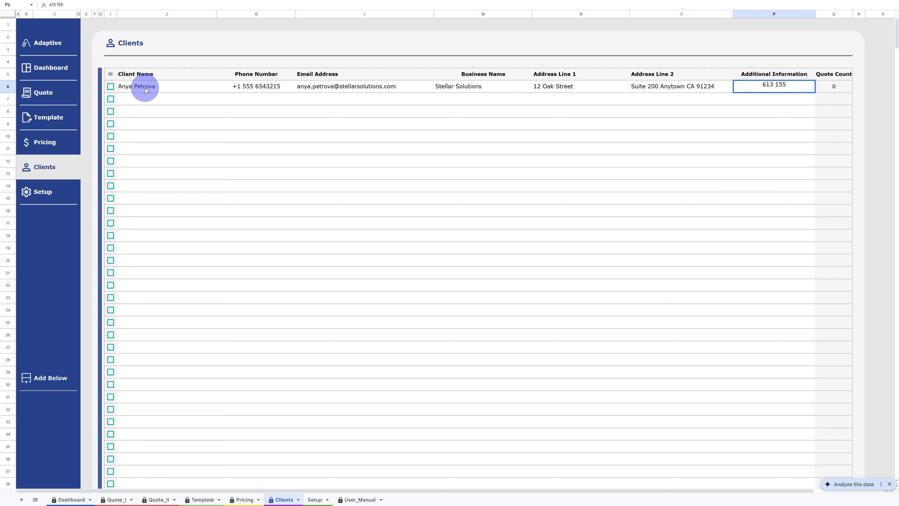
key("Return")
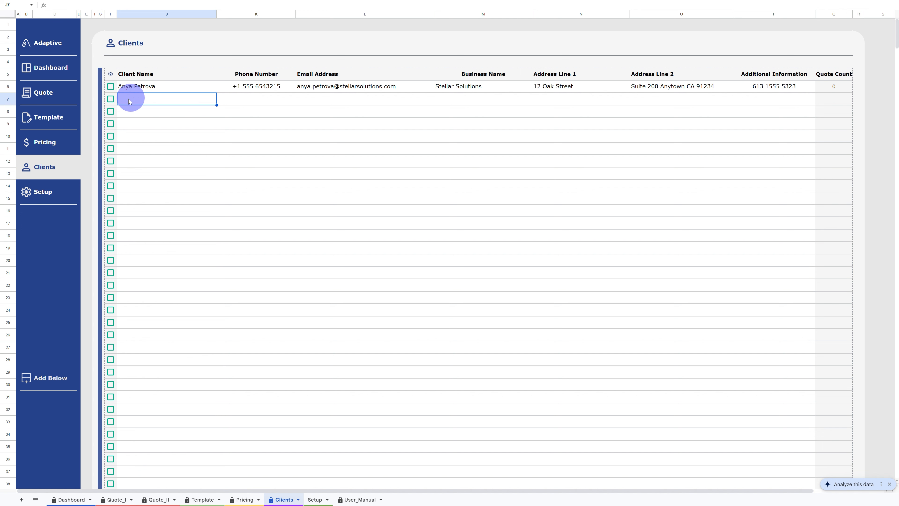
- Open the Pricing sheet and select the first item cell
left_click(51, 152)
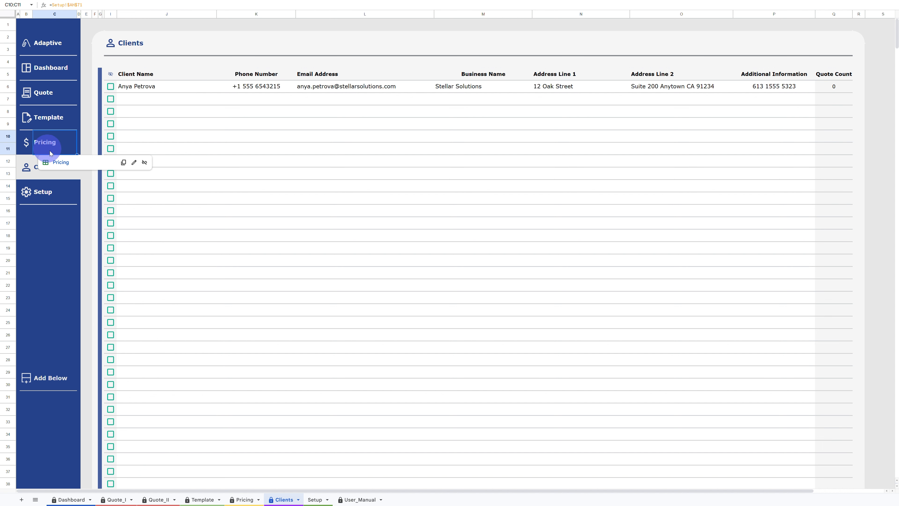
left_click(59, 163)
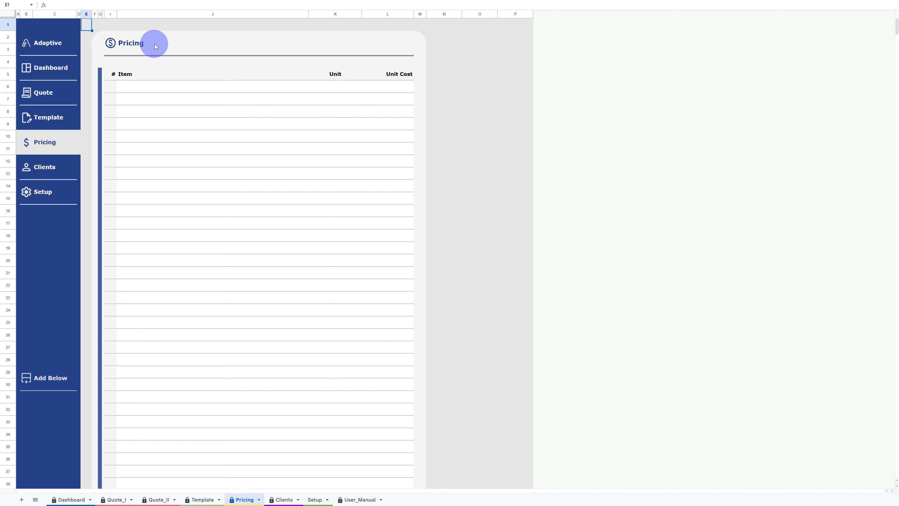
left_click(141, 90)
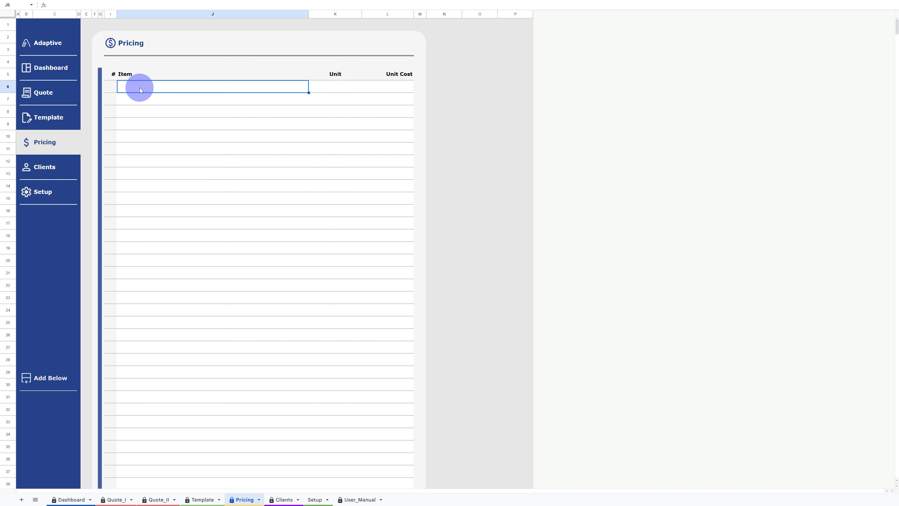
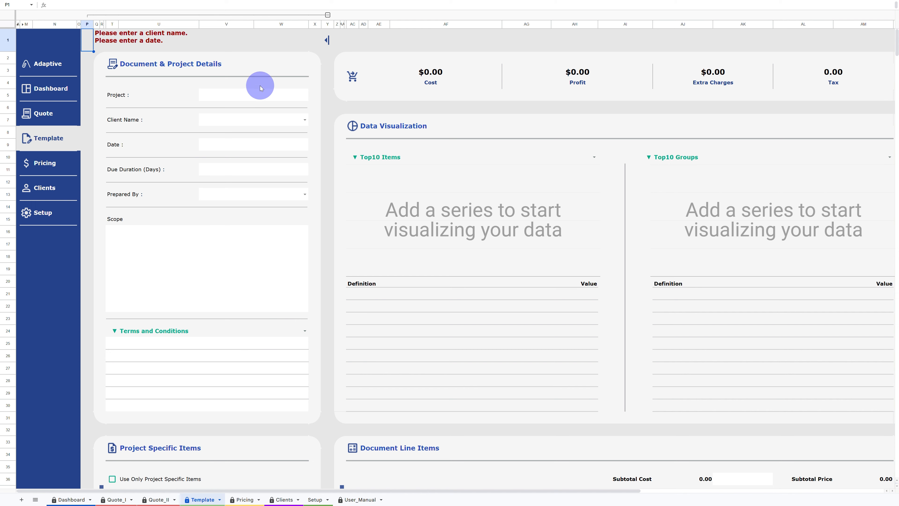
- Examine the Template sheet layout and the Top10 Items and Top10 Groups chart selector options
scroll(256, 112, "down", 5)
scroll(255, 112, "down", 1)
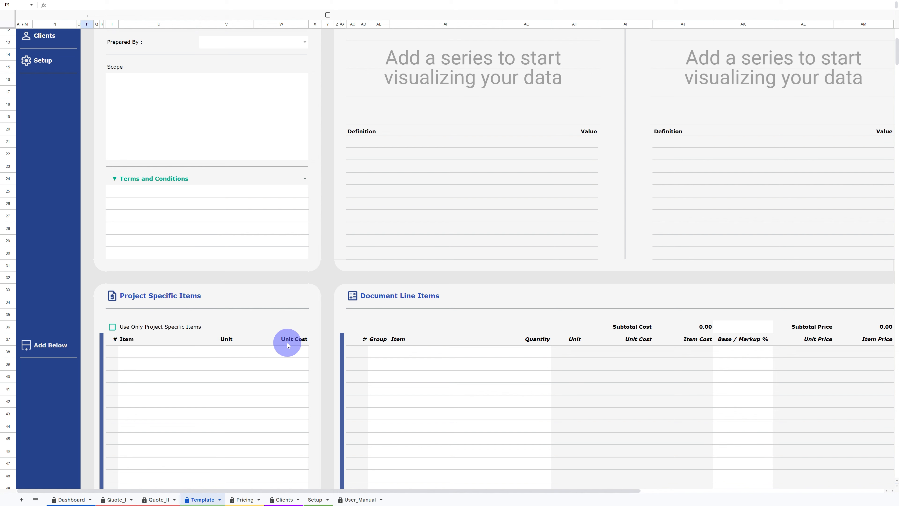
scroll(294, 266, "up", 5)
scroll(294, 265, "up", 2)
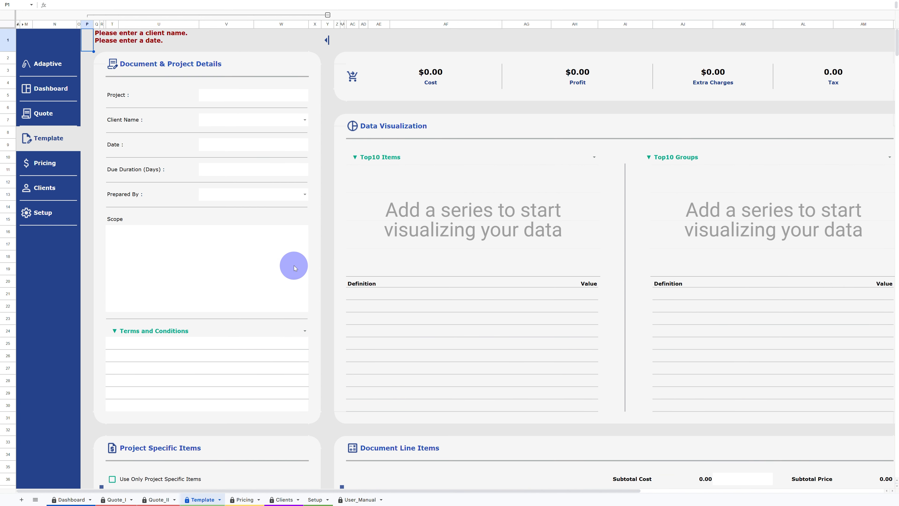
scroll(293, 266, "right", 3)
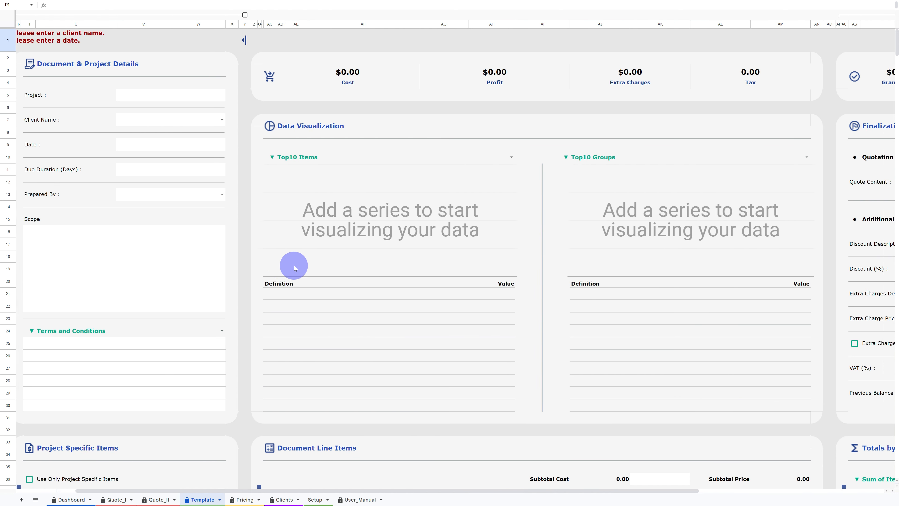
scroll(485, 73, "right", 1)
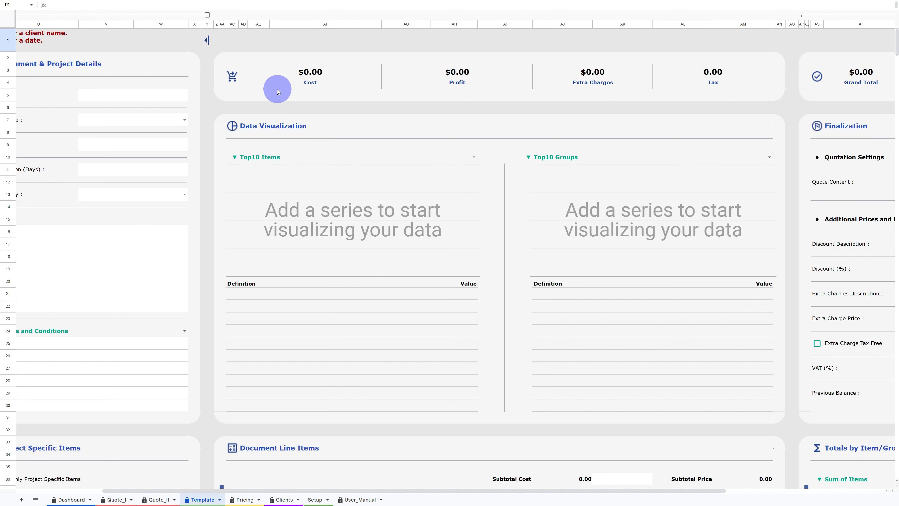
left_click(273, 162)
double_click(274, 161)
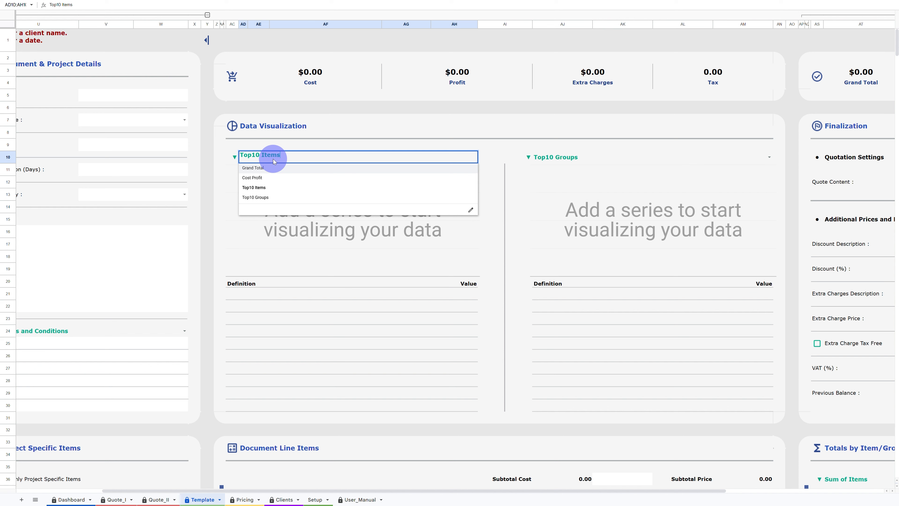
left_click(551, 157)
double_click(552, 158)
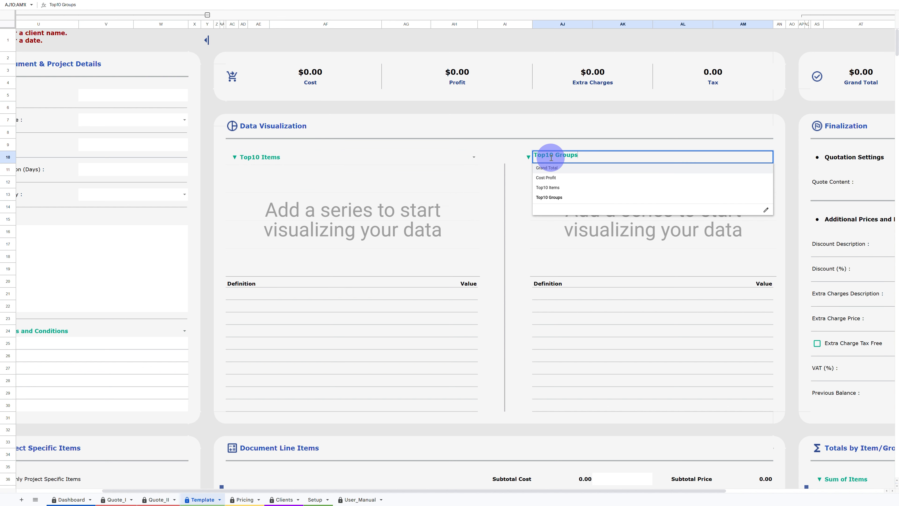
left_click(435, 318)
- Examine the quote status options beside the Grand Total card
scroll(436, 320, "down", 3)
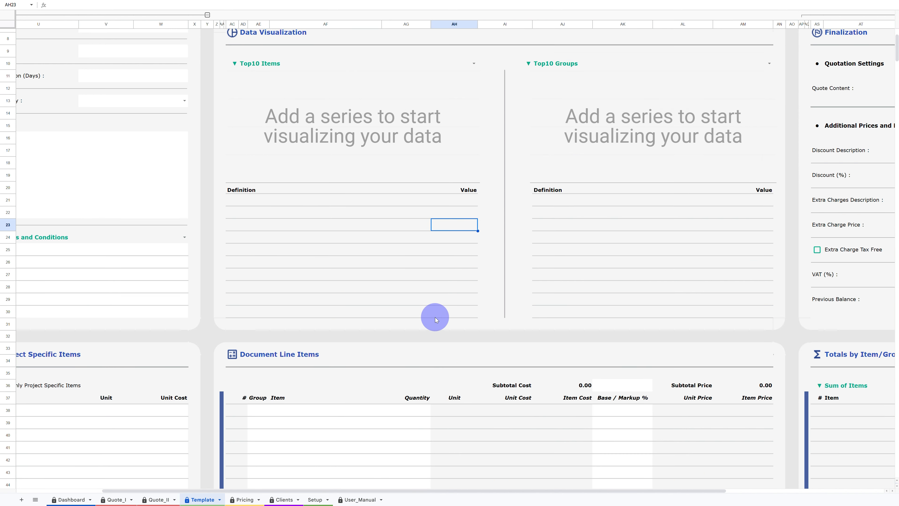
scroll(436, 319, "down", 5)
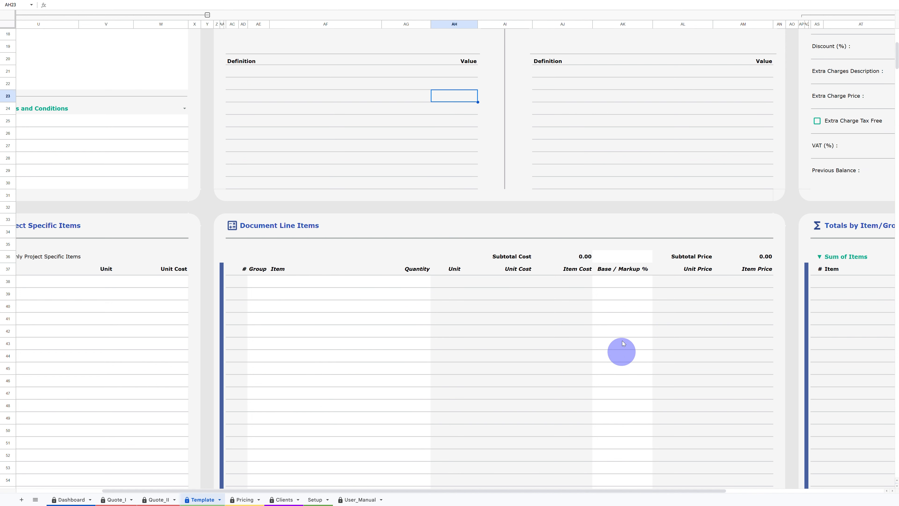
scroll(626, 281, "up", 6)
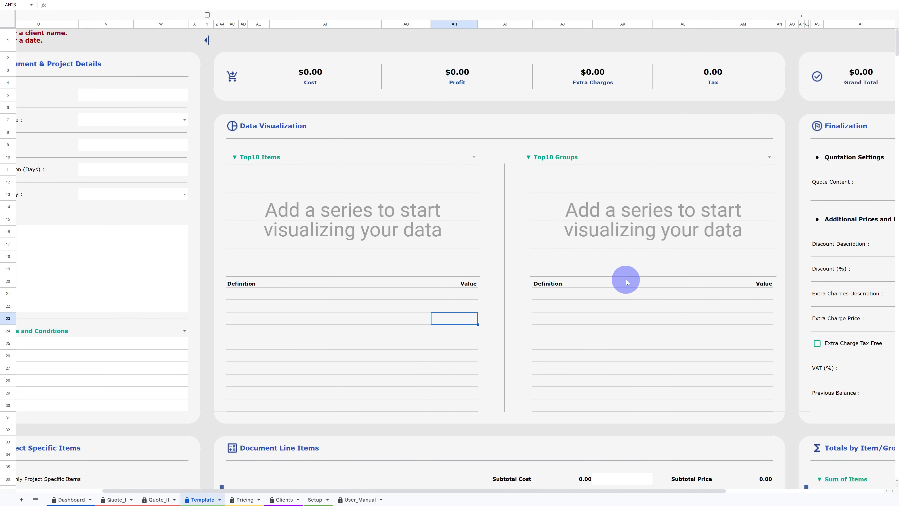
scroll(626, 281, "right", 5)
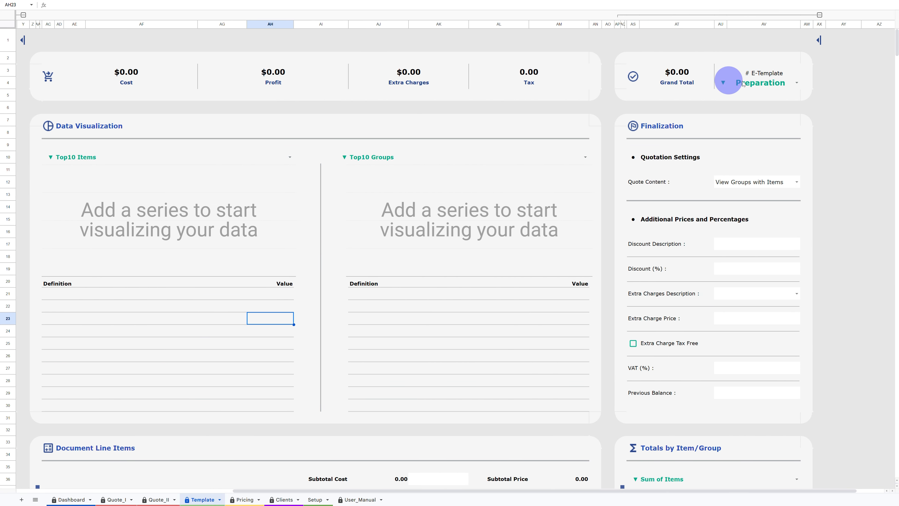
double_click(753, 84)
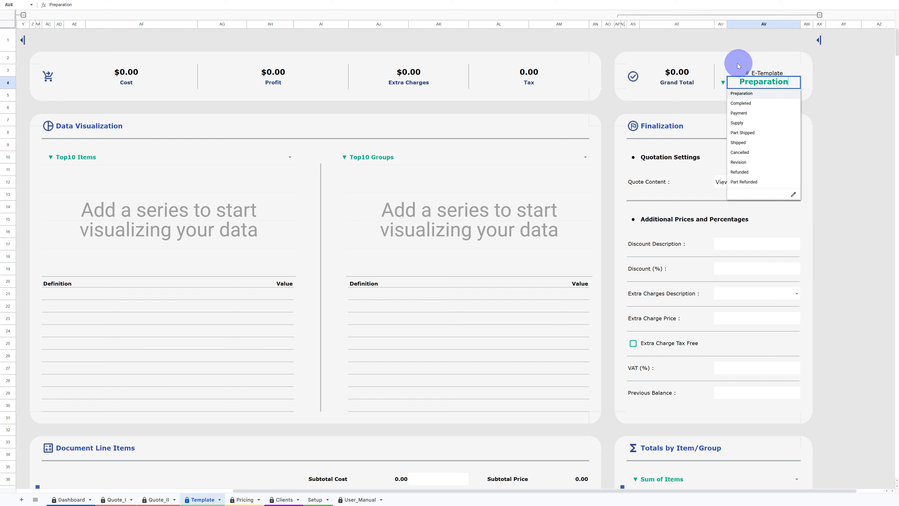
left_click(731, 73)
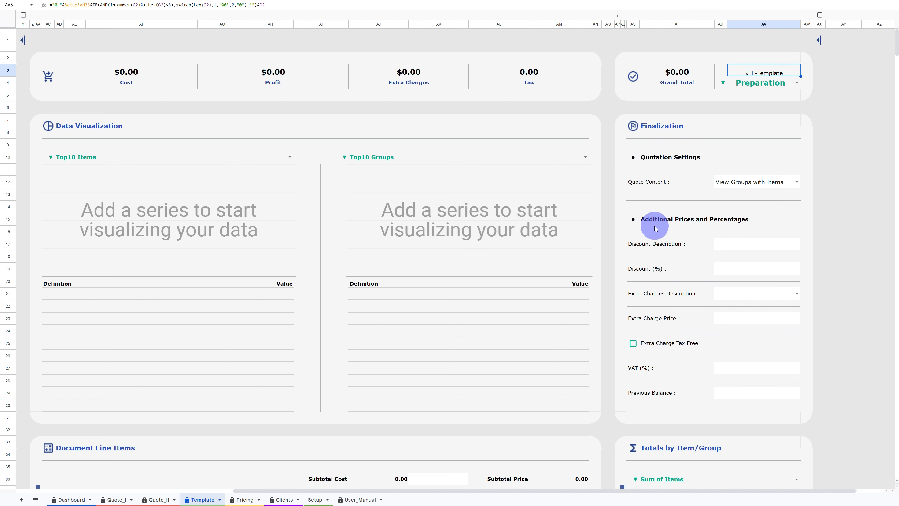
- Switch the Totals by Item/Group summary to Sum of Groups
scroll(656, 229, "down", 3)
scroll(656, 228, "down", 3)
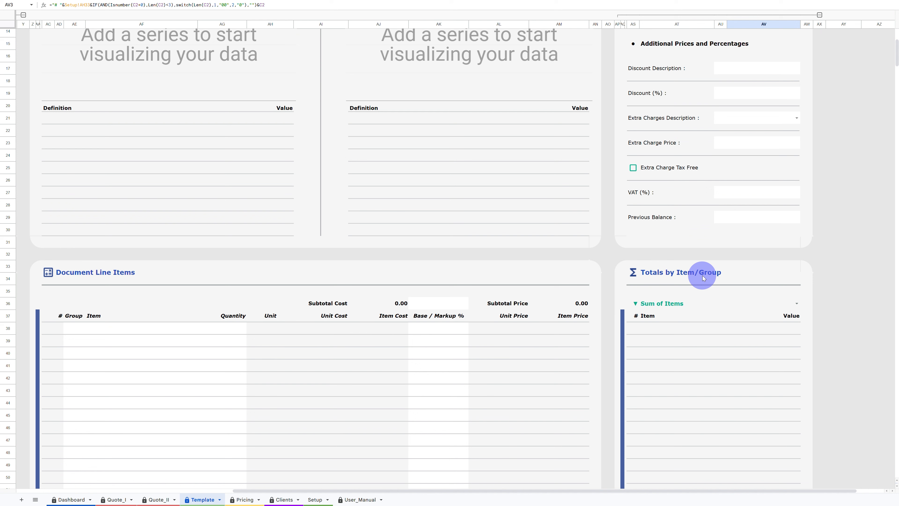
double_click(663, 302)
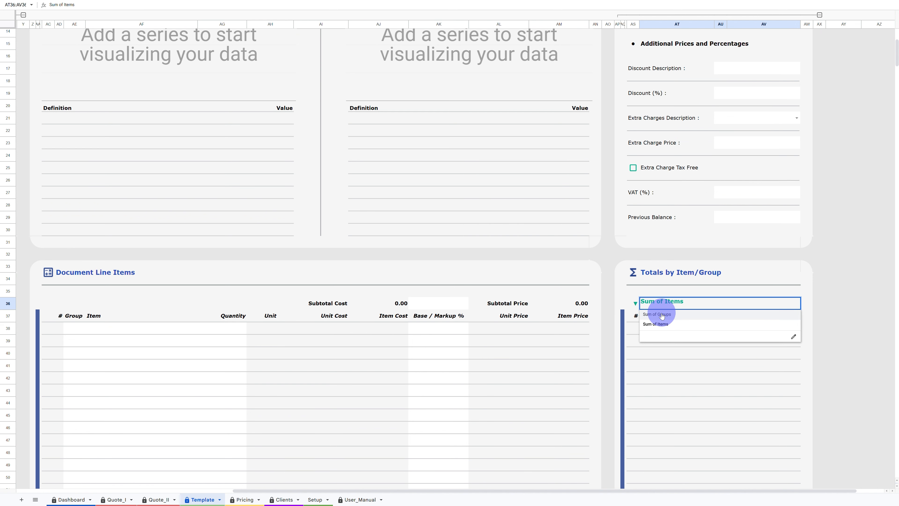
left_click(659, 315)
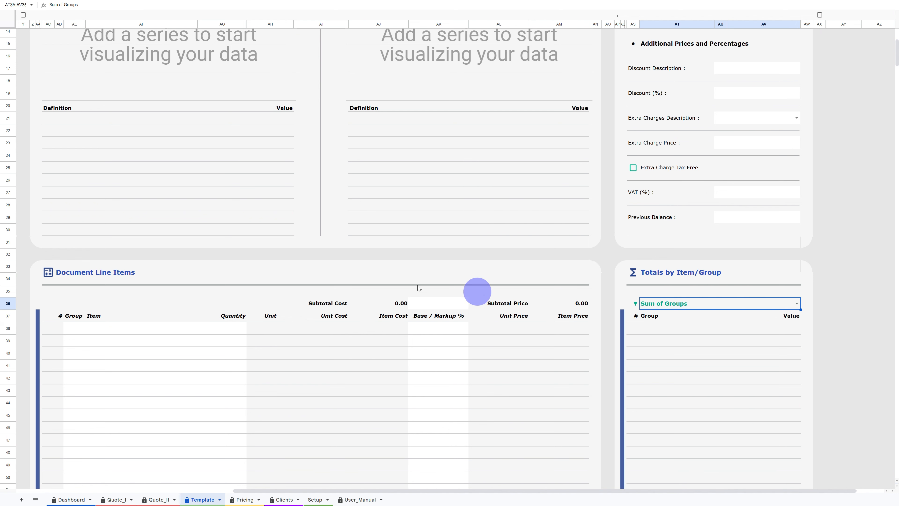
- Set the due duration to 15 days and choose the preparer from the Prepared By list
scroll(177, 240, "up", 5)
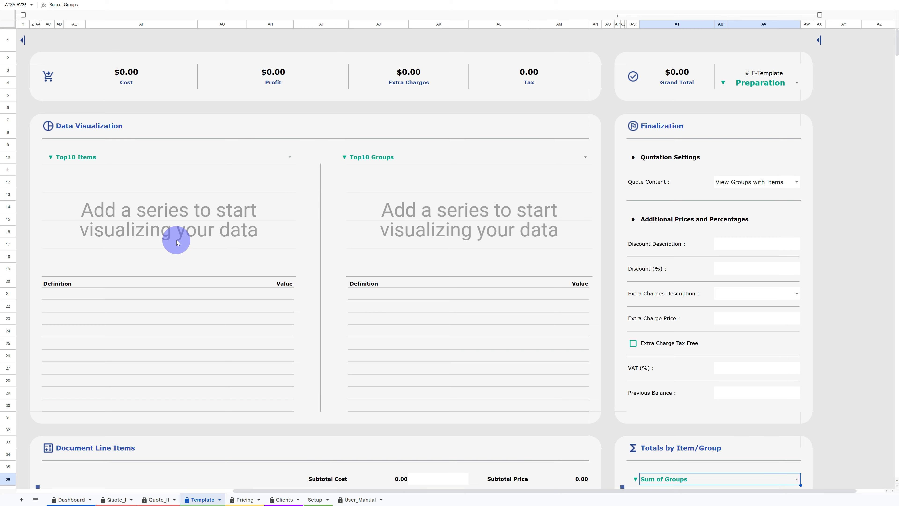
scroll(177, 239, "left", 8)
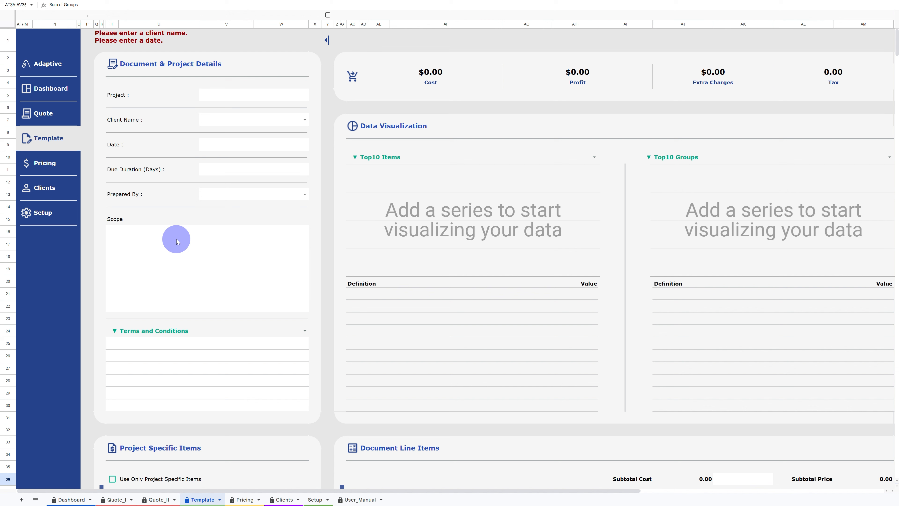
left_click(227, 171)
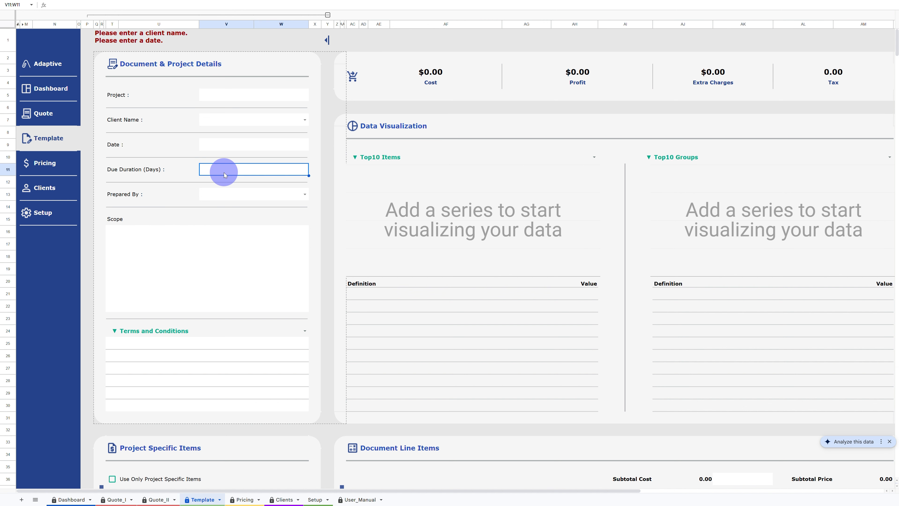
type("15")
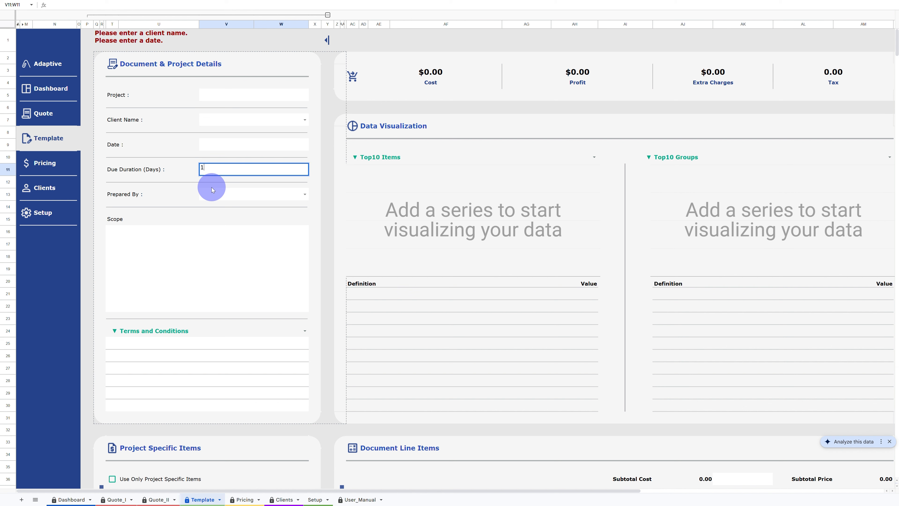
left_click(211, 196)
left_click(212, 196)
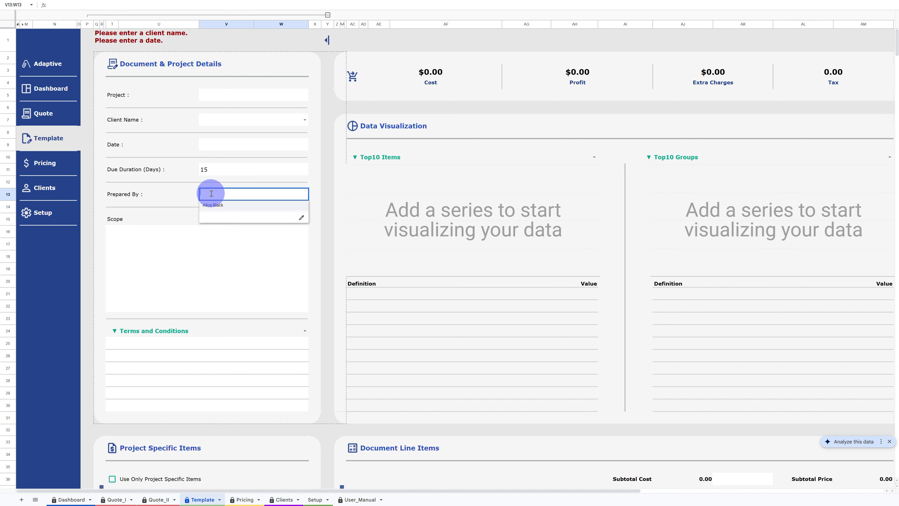
left_click(209, 207)
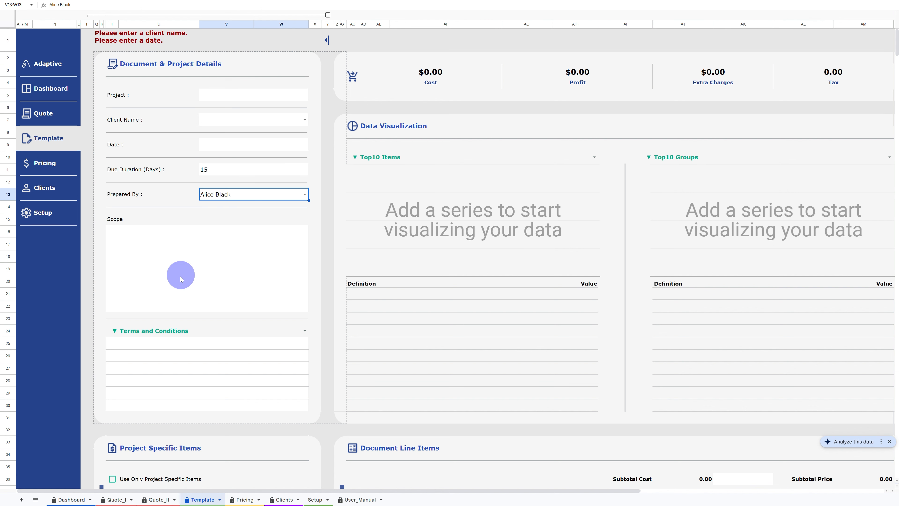
- Set the VAT to 6.5 % in the Finalization section
scroll(305, 262, "right", 5)
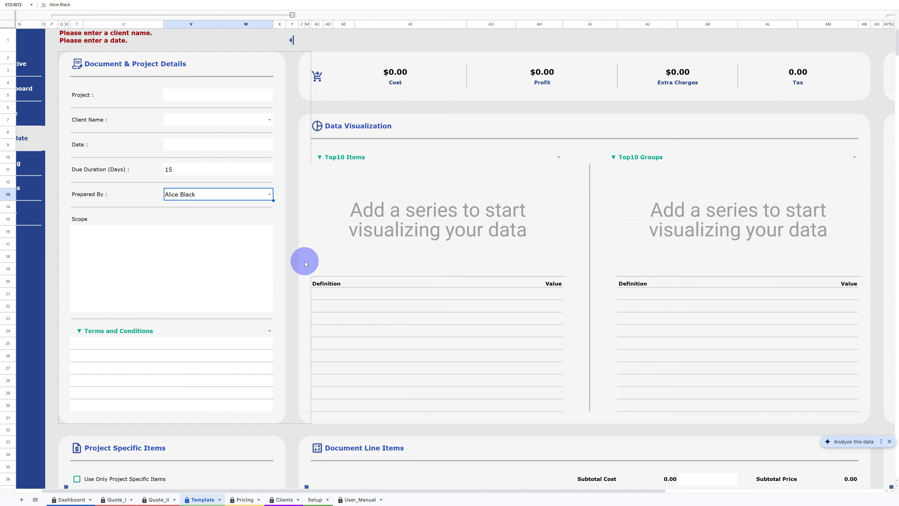
scroll(304, 261, "right", 2)
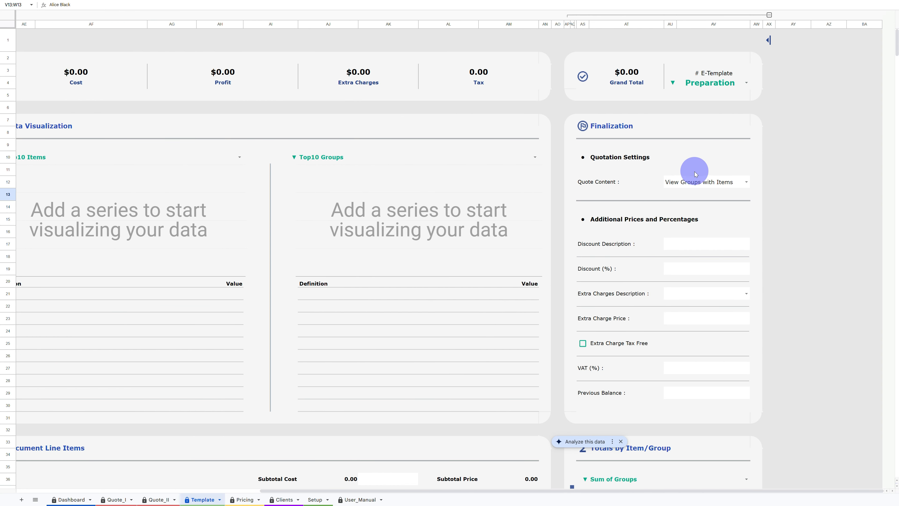
left_click(677, 374)
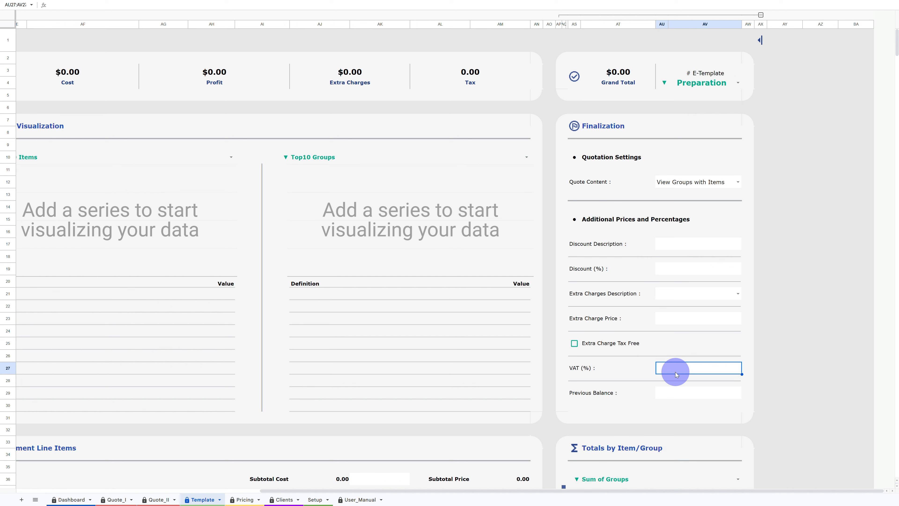
type("6.5")
key("Return")
- Paste the copied pricing items as values only into the first Project Specific Items row
scroll(675, 372, "left", 10)
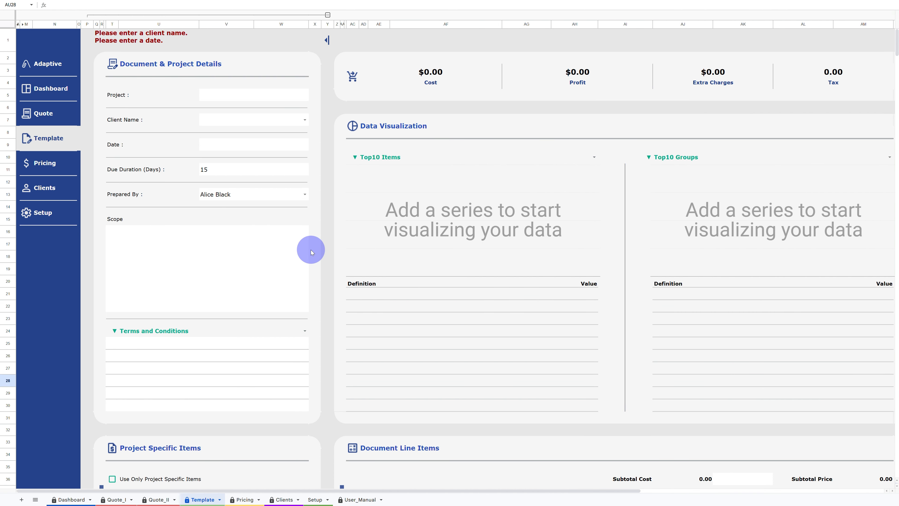
scroll(271, 246, "down", 1)
scroll(272, 246, "down", 5)
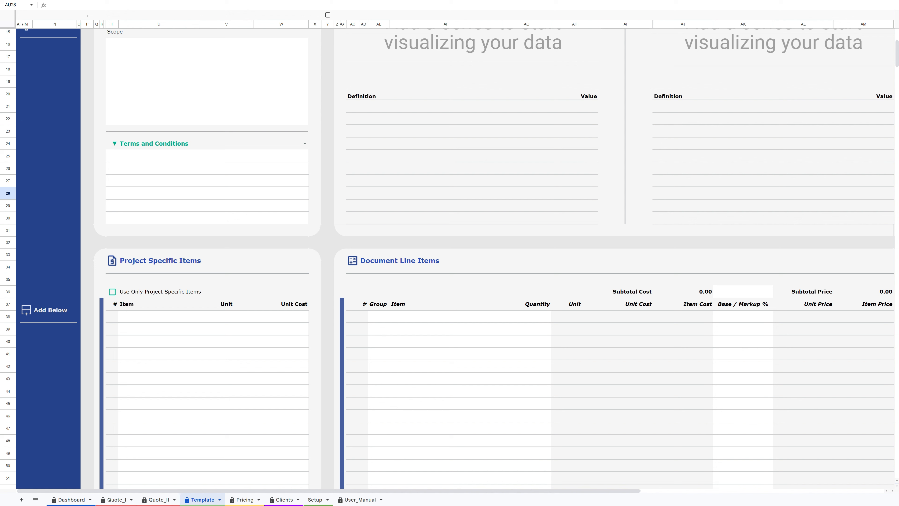
left_click(135, 318)
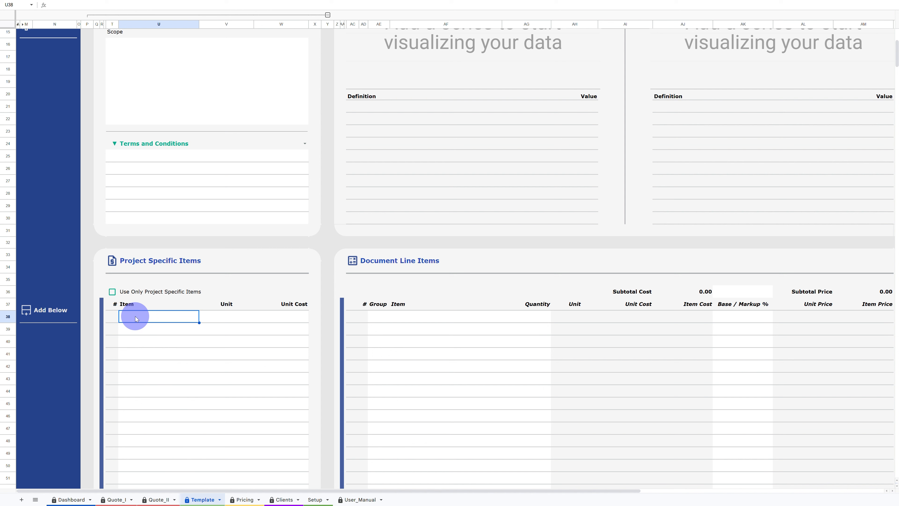
right_click(136, 318)
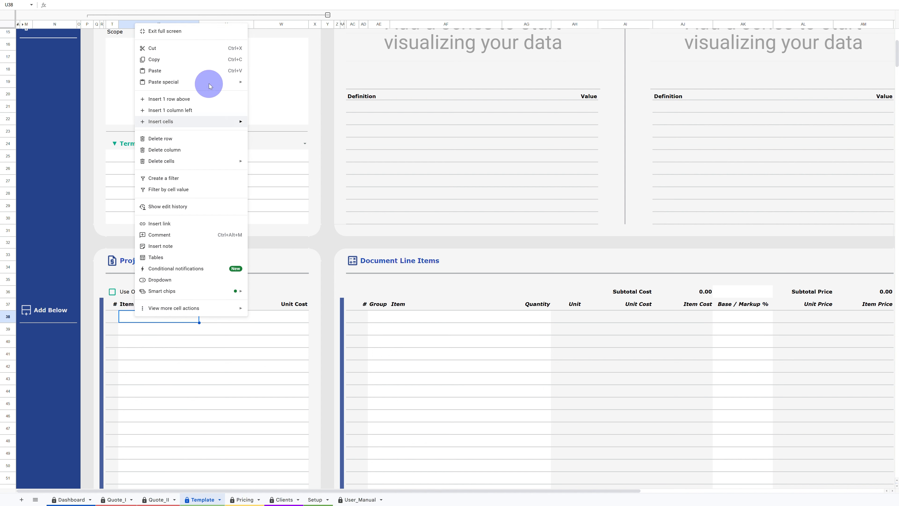
mouse_move(210, 85)
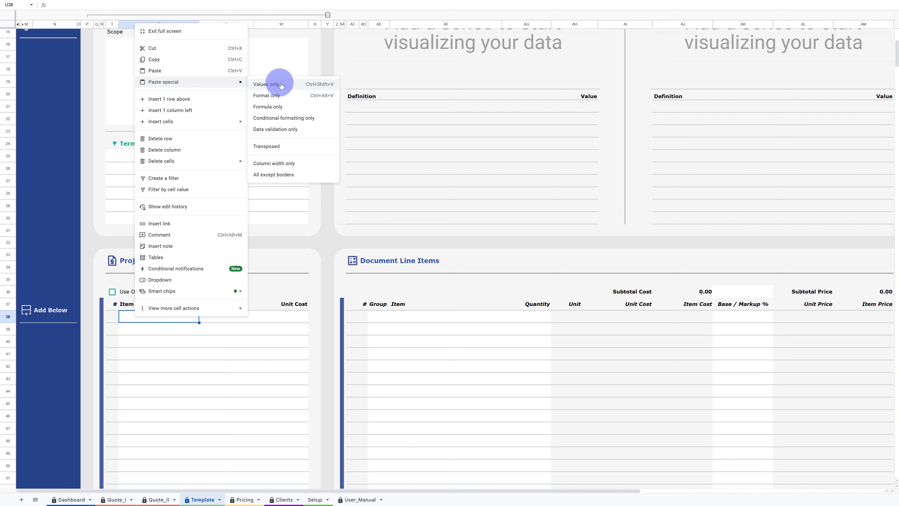
left_click(296, 87)
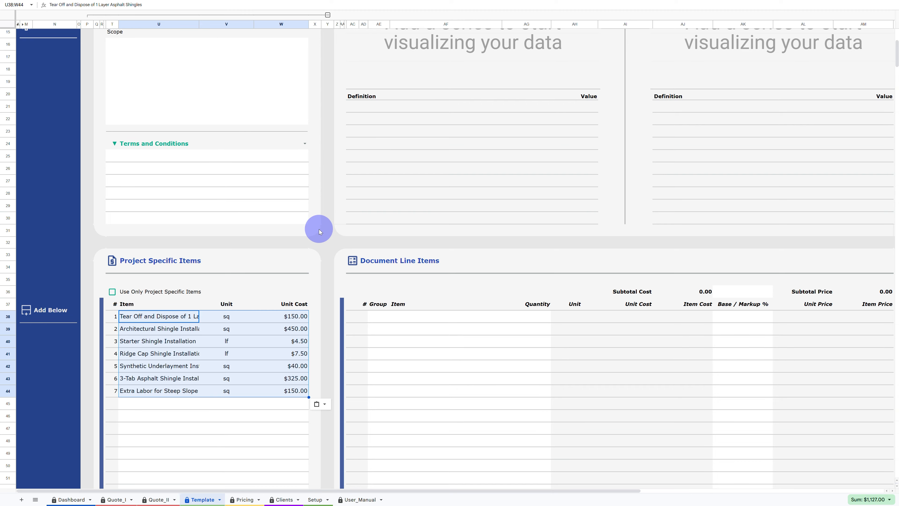
- Make a copy of the spreadsheet named Template-MarkupQuote-v050_I-Dollar_MDY
scroll(319, 229, "up", 5)
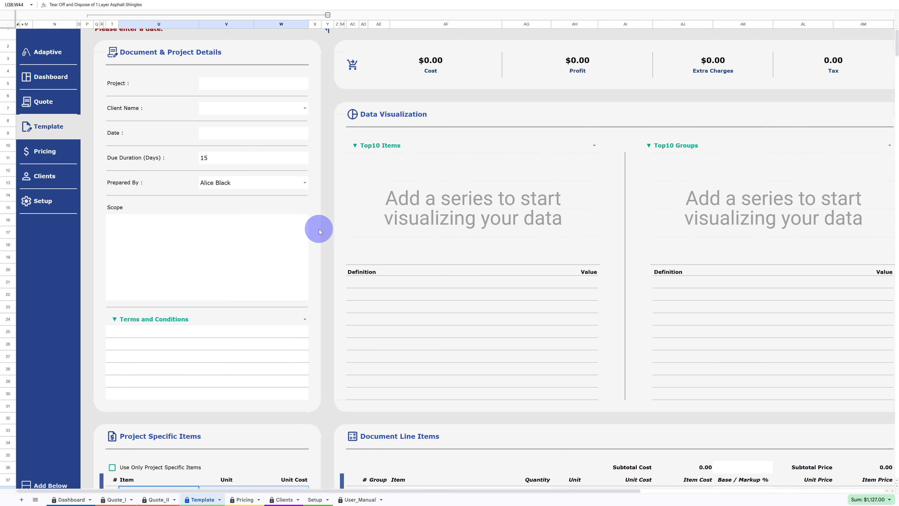
scroll(319, 233, "up", 1)
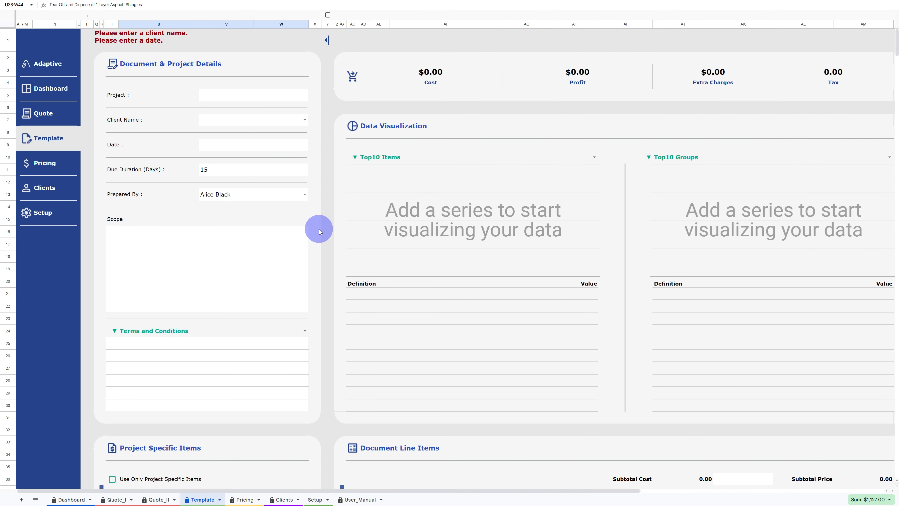
left_click(88, 40)
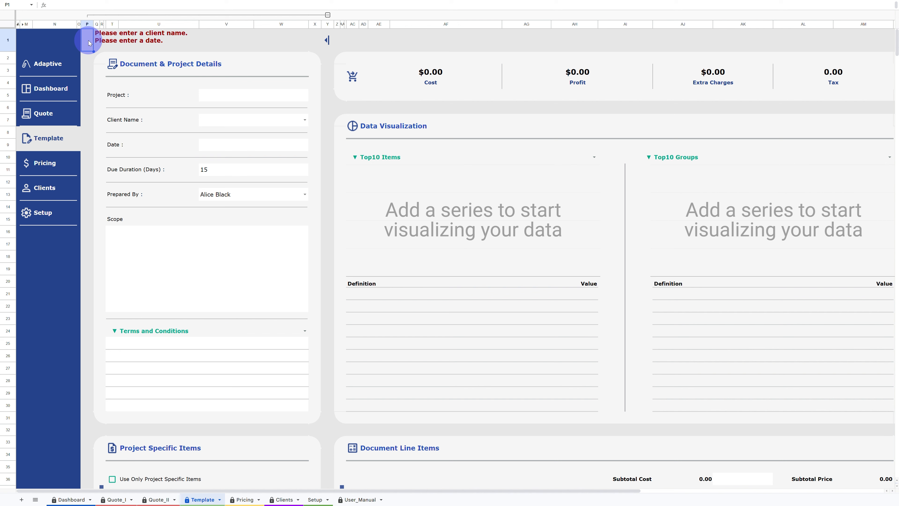
key("Escape")
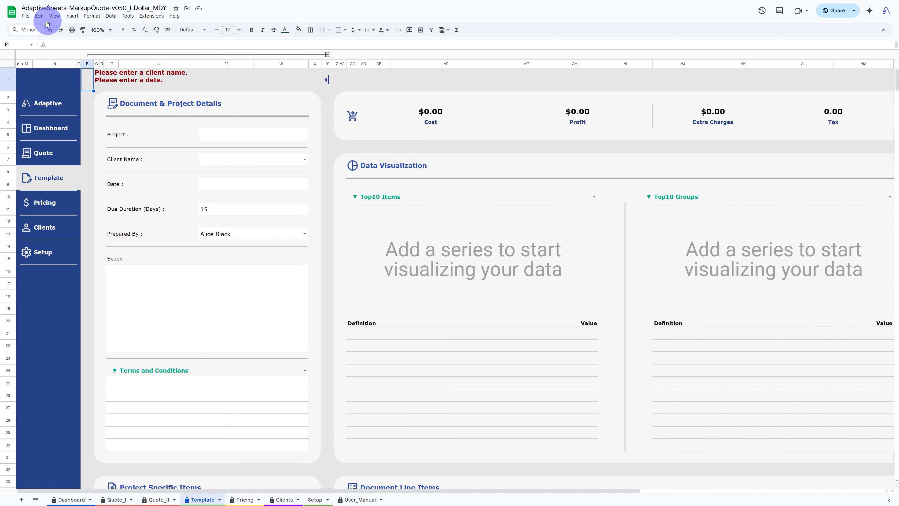
left_click(27, 17)
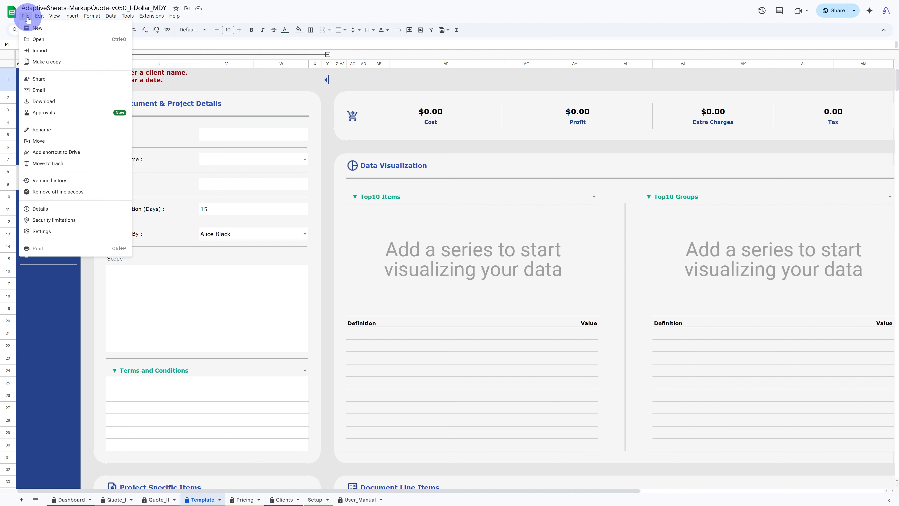
left_click(53, 64)
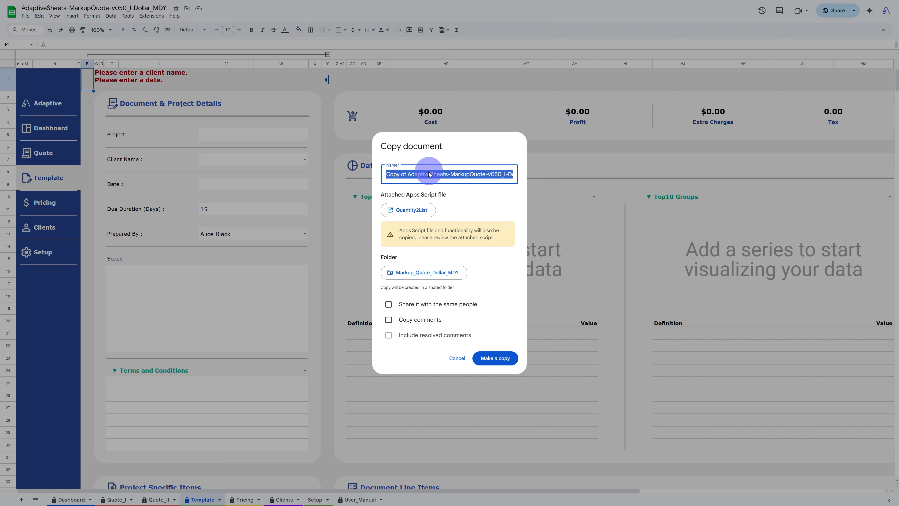
left_click(443, 174)
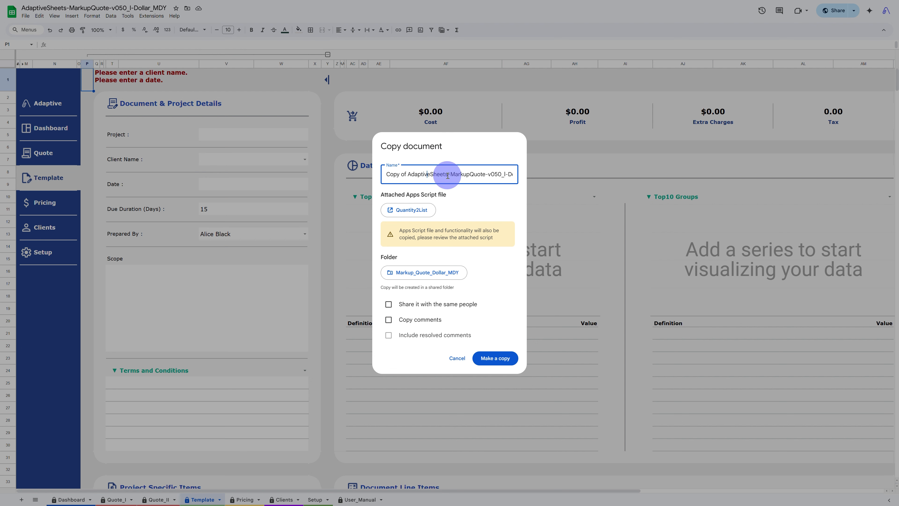
left_click_drag(448, 175, 320, 171)
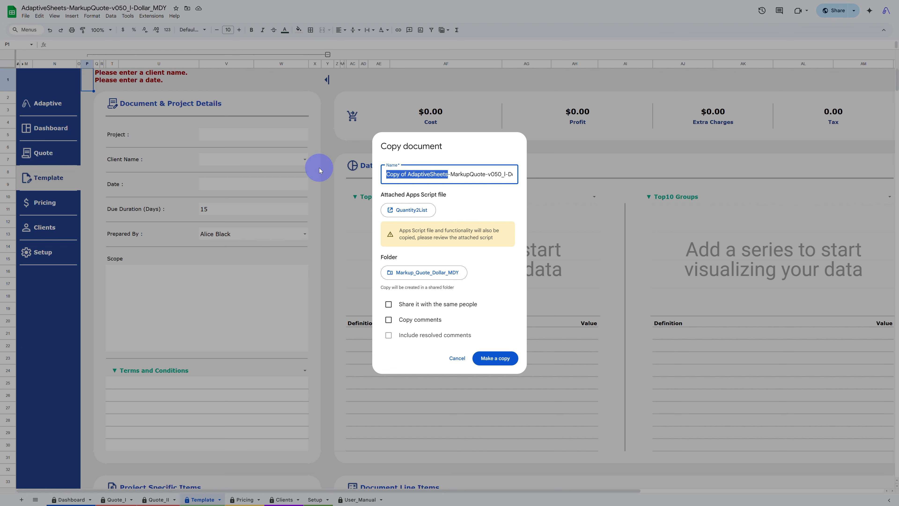
type("Template")
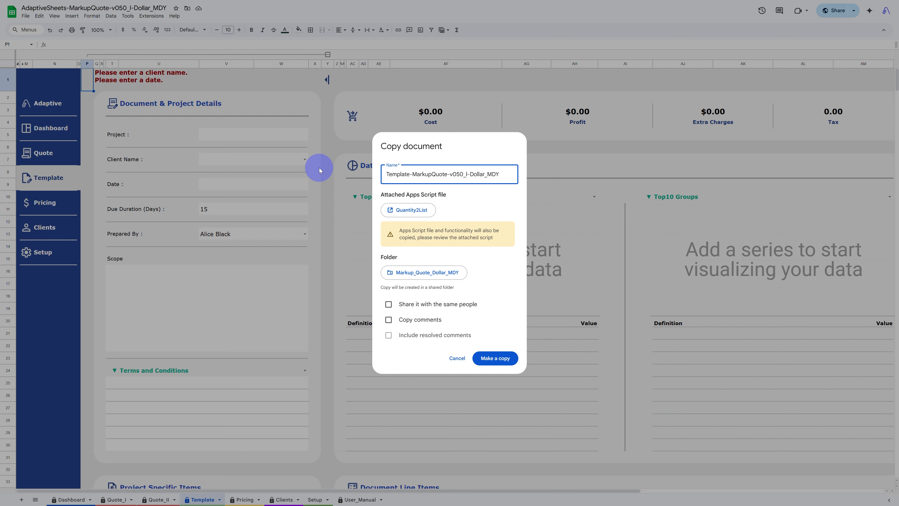
left_click(497, 357)
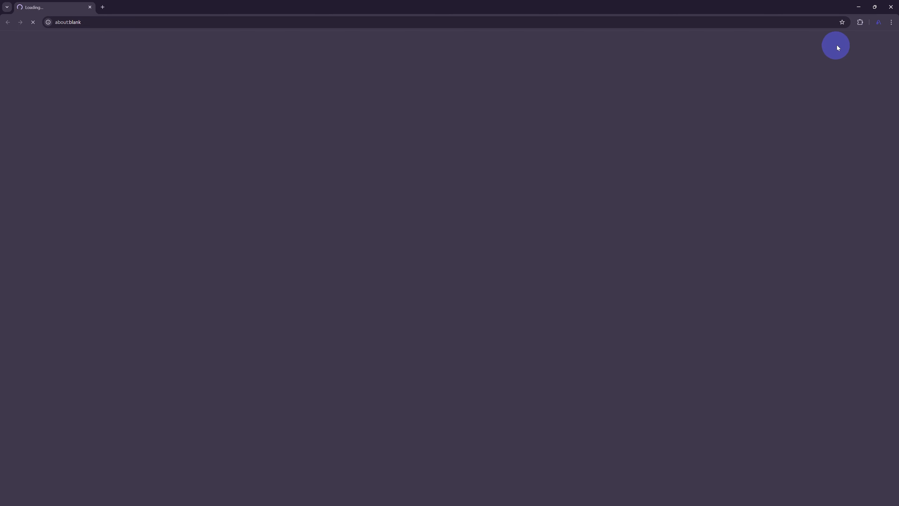
- Close the new copy's tab and switch the spreadsheet to full-screen view
left_click(891, 7)
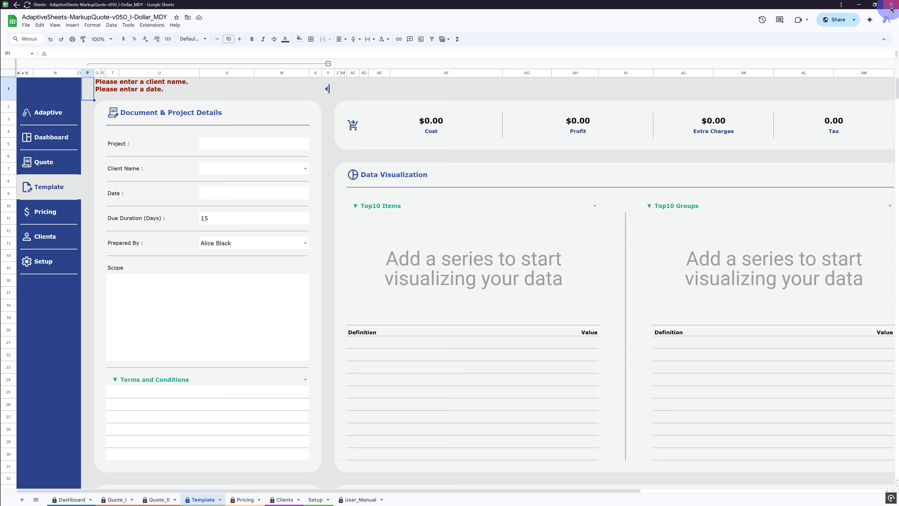
key("F11")
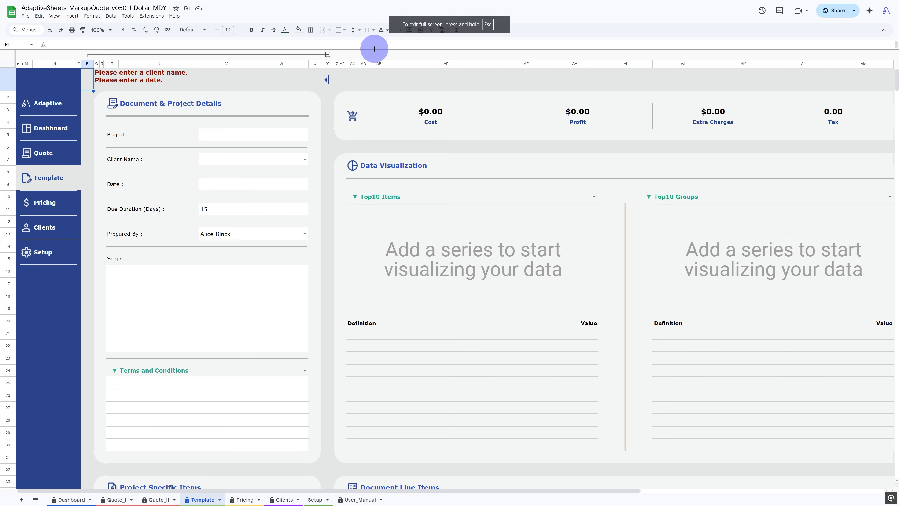
left_click(54, 16)
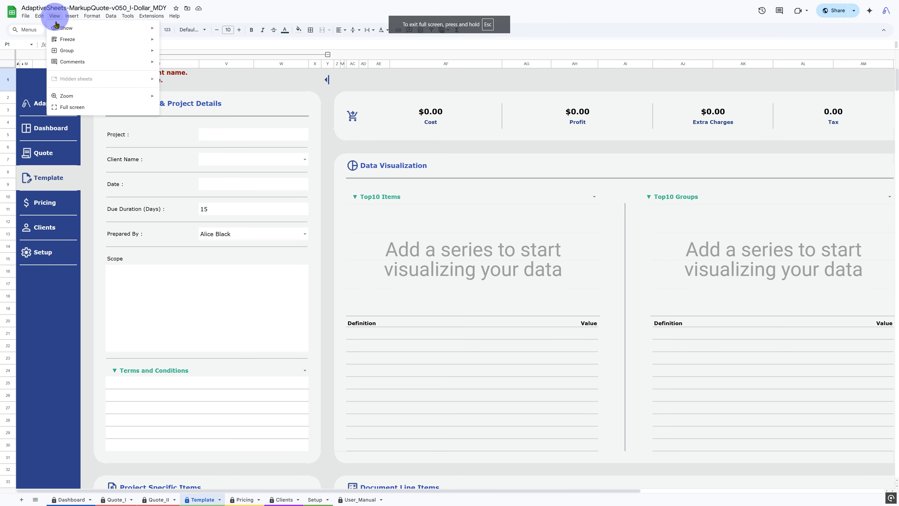
left_click(80, 107)
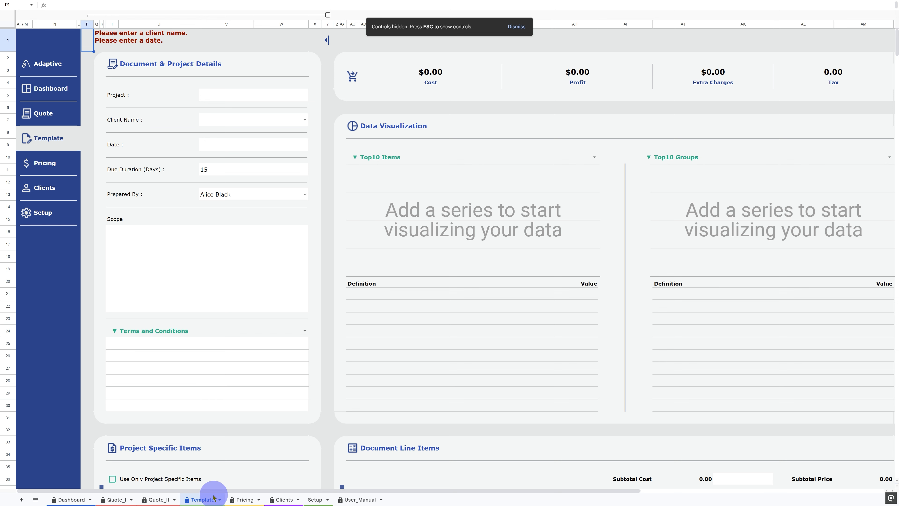
- Duplicate the Template sheet and rename the copy as 100
right_click(207, 500)
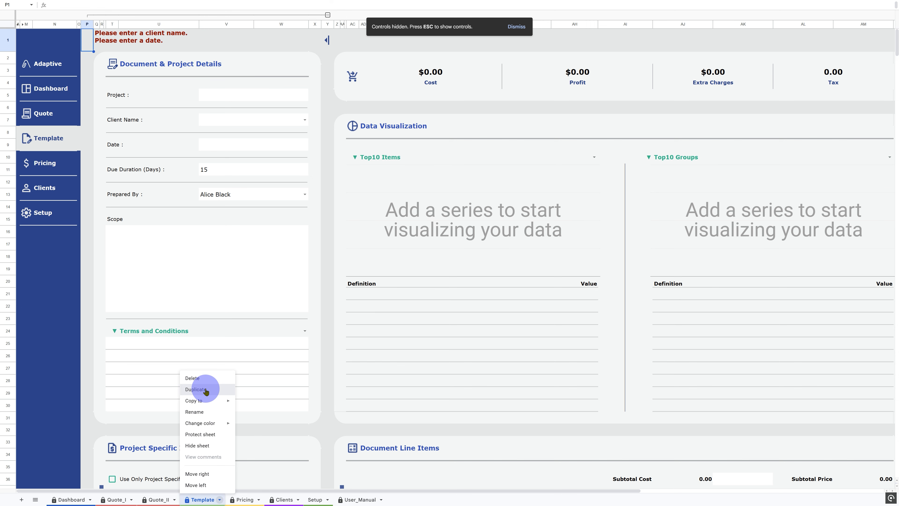
left_click(196, 389)
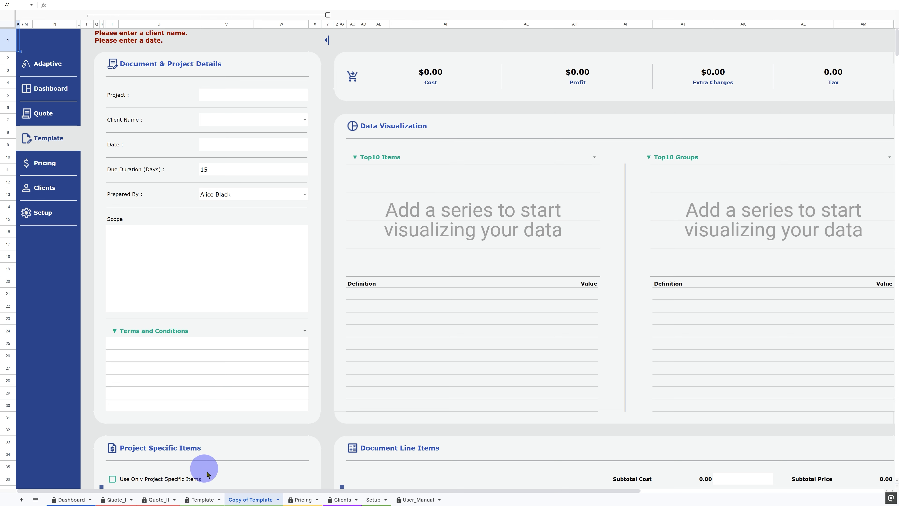
right_click(245, 500)
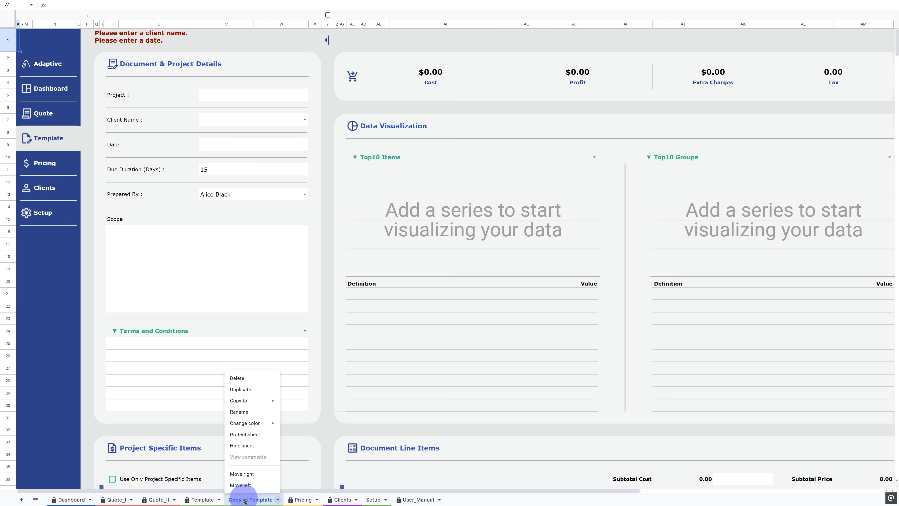
left_click(250, 411)
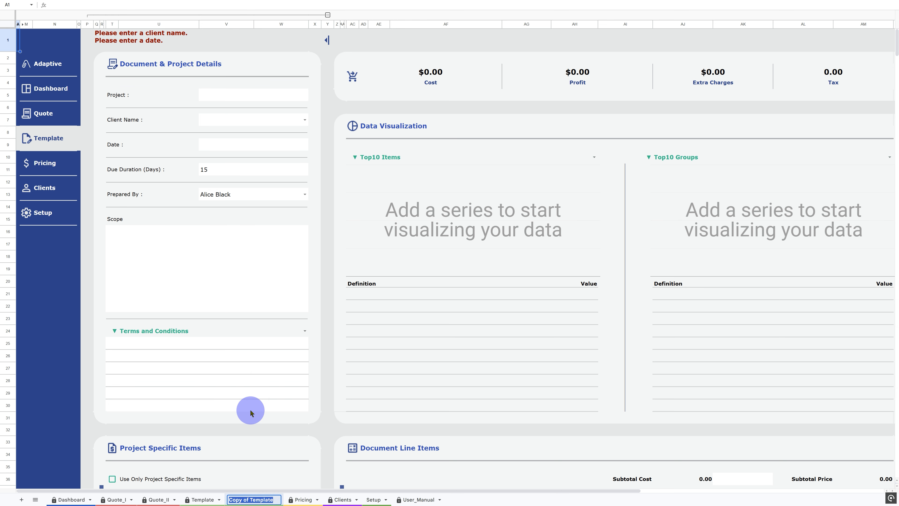
type("100")
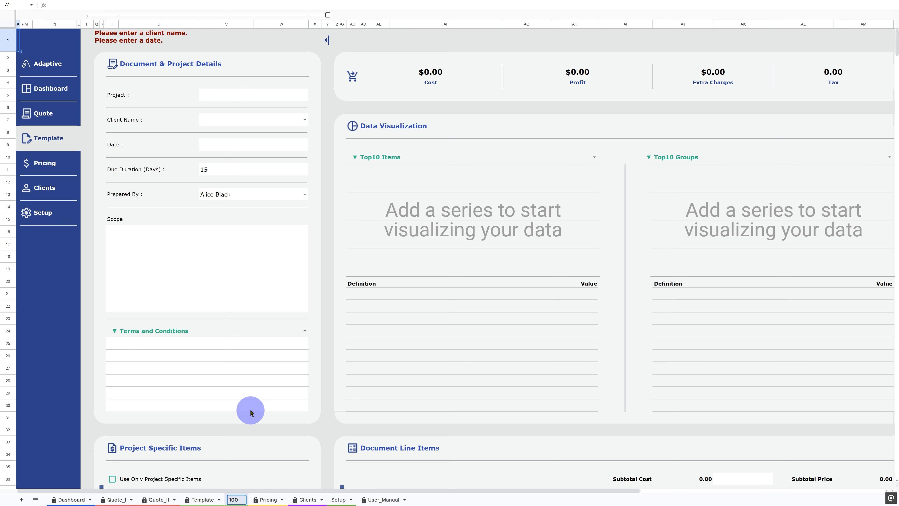
key("Return")
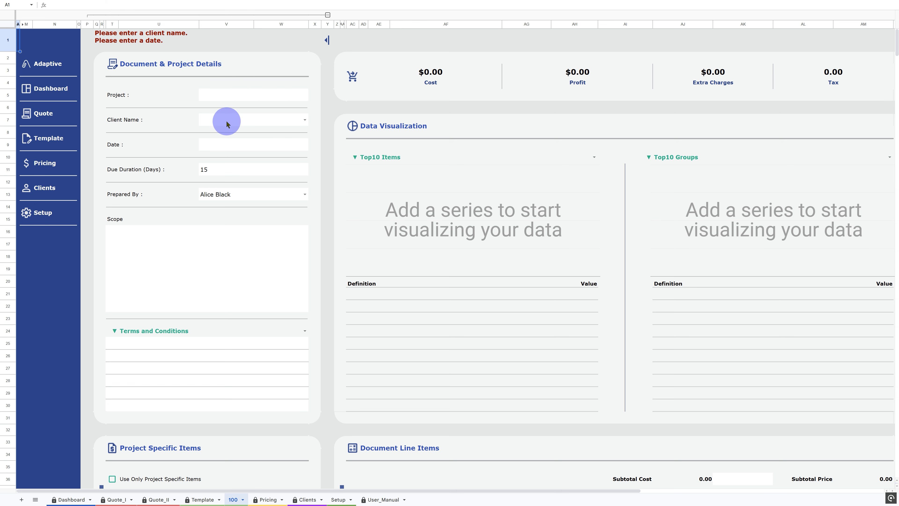
- Enter Stellar Solutions Roof Replacement as the project name
left_click(211, 95)
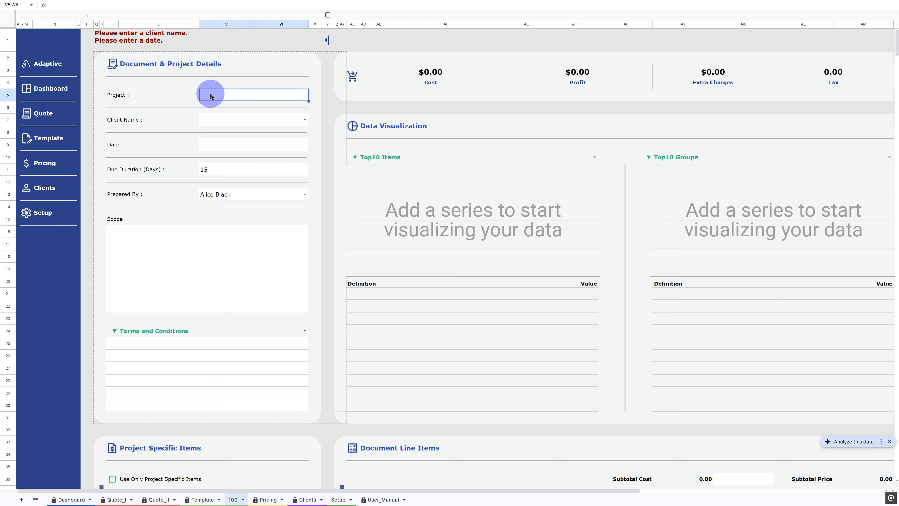
type("Stellar Solutions")
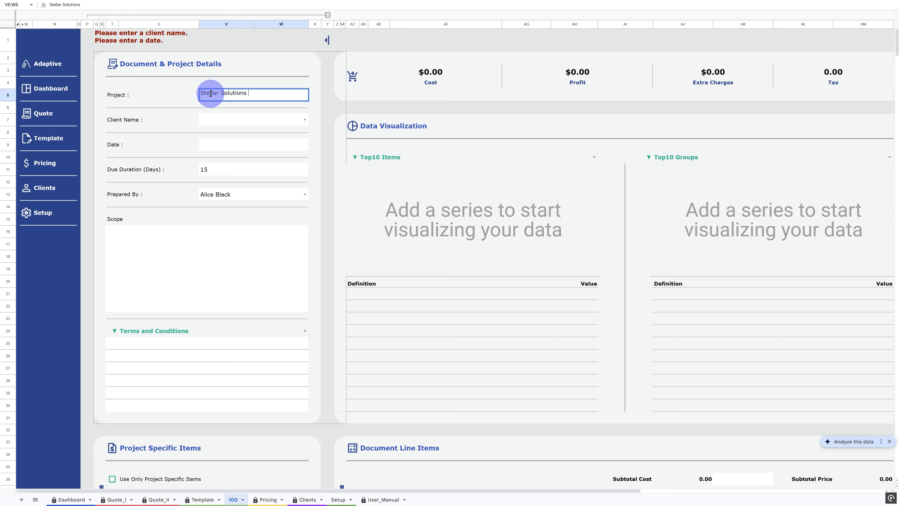
type(" Roof Replacement")
key("Return")
- Choose the client from the Client Name list and set the date to 5/11/2025
double_click(211, 117)
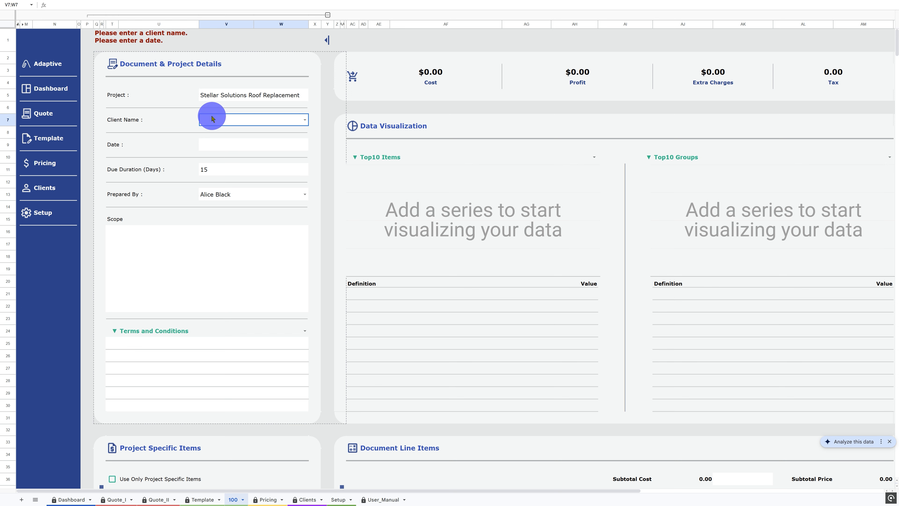
left_click(218, 130)
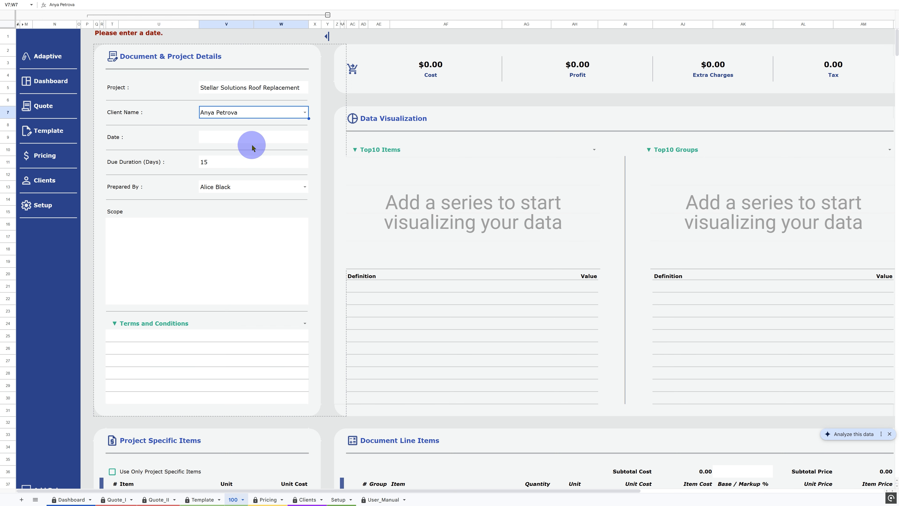
double_click(271, 139)
left_click(222, 191)
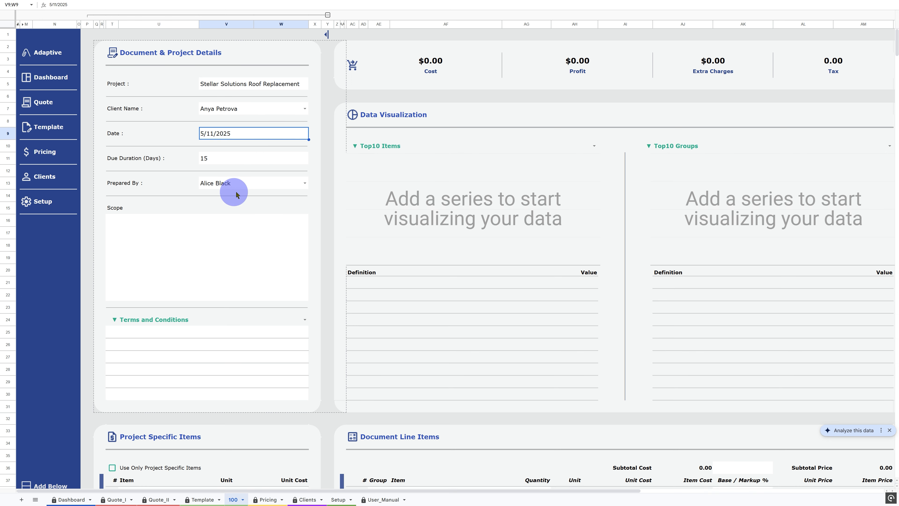
- Enter the Scope text from 'This project aims to replace an existing residential roof…' to '…solid foundation for the new roof.'
left_click(211, 234)
type("This project aims to replace an existing residential r")
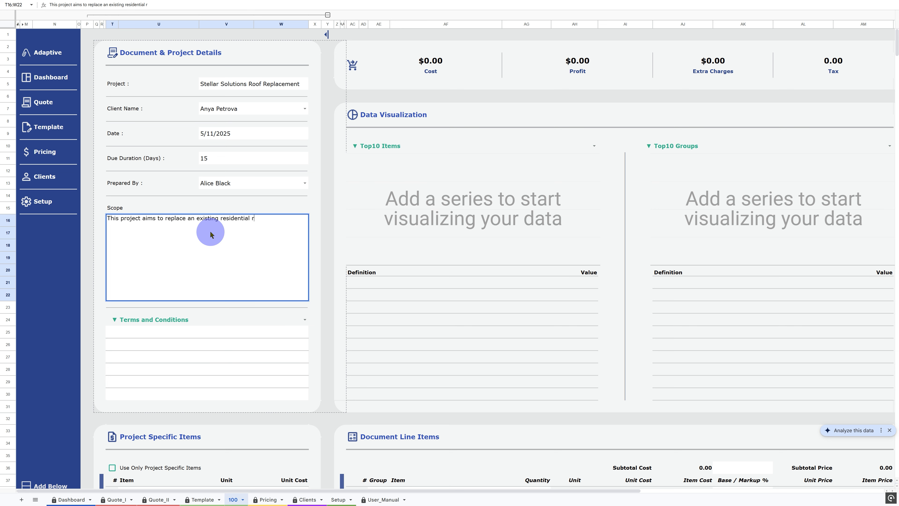
type("oof, enchancing weather protection and en")
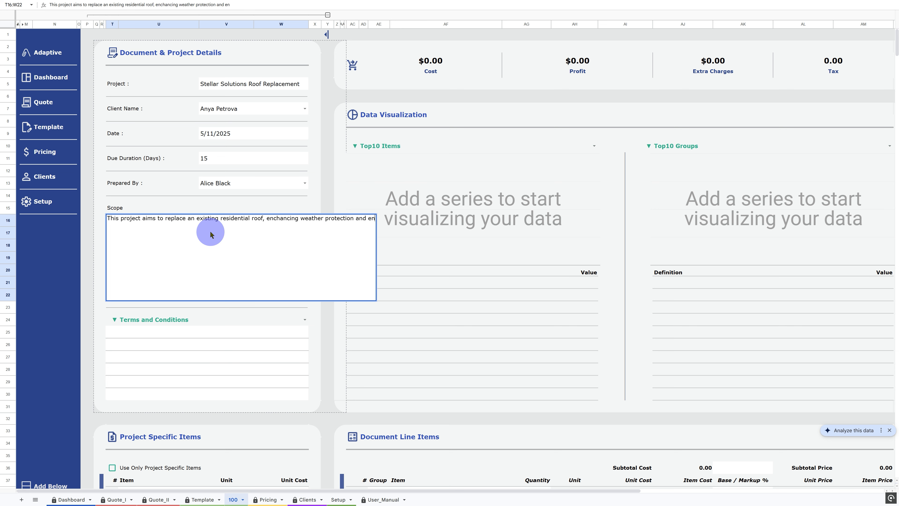
type("ergy efficiency. Initially the ol")
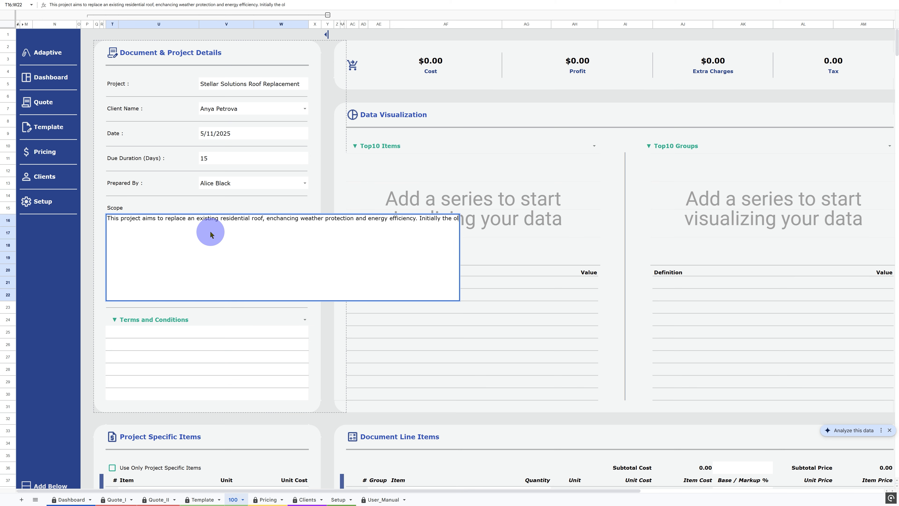
type("d roof will be removed, and the structure fo")
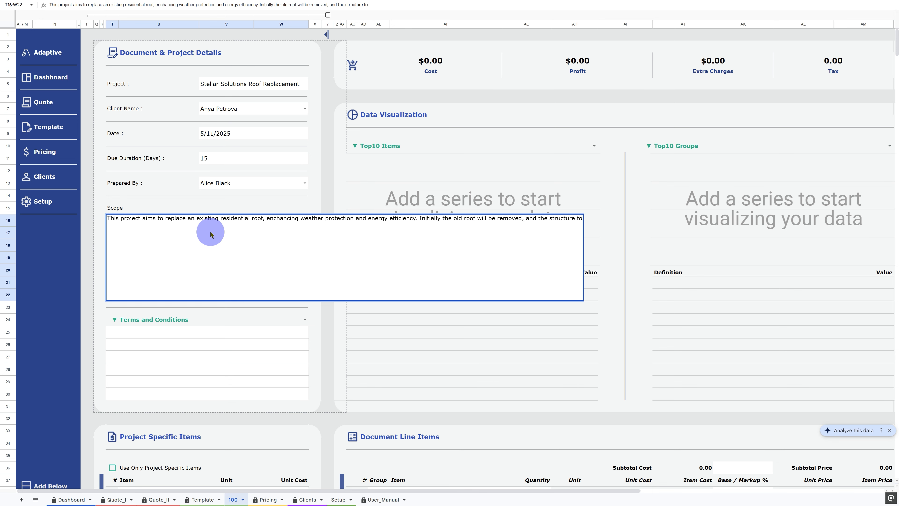
type("r damage. Repairs will follow ensuring a sol")
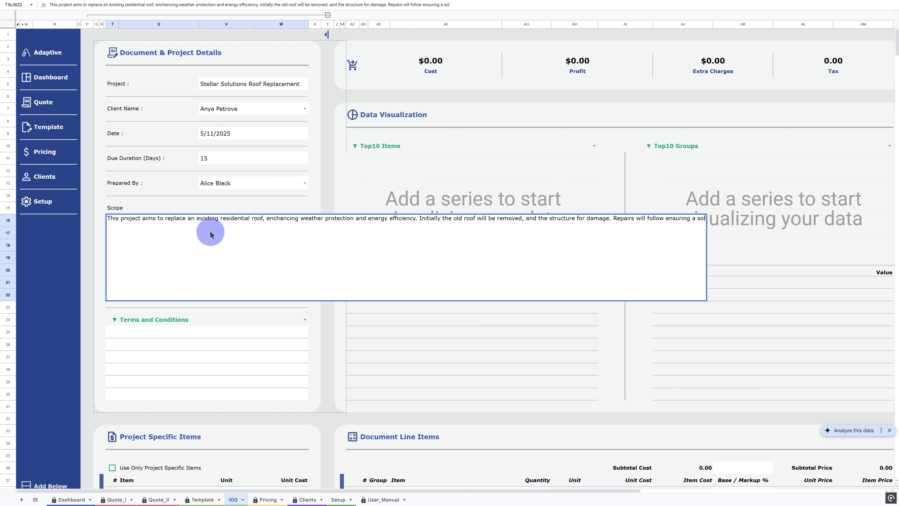
type("id foundation for the new roof.")
key("Return")
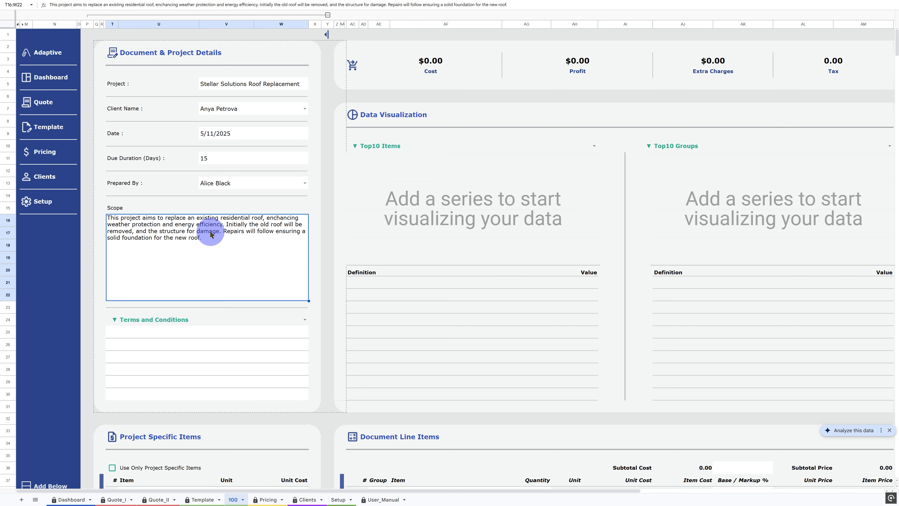
- Add terms '2 years warranty covering installation workmanship.' and 'Manufacturer warranties apply separately to materials used.'
left_click(201, 333)
type("2 years warranty covering installation wor")
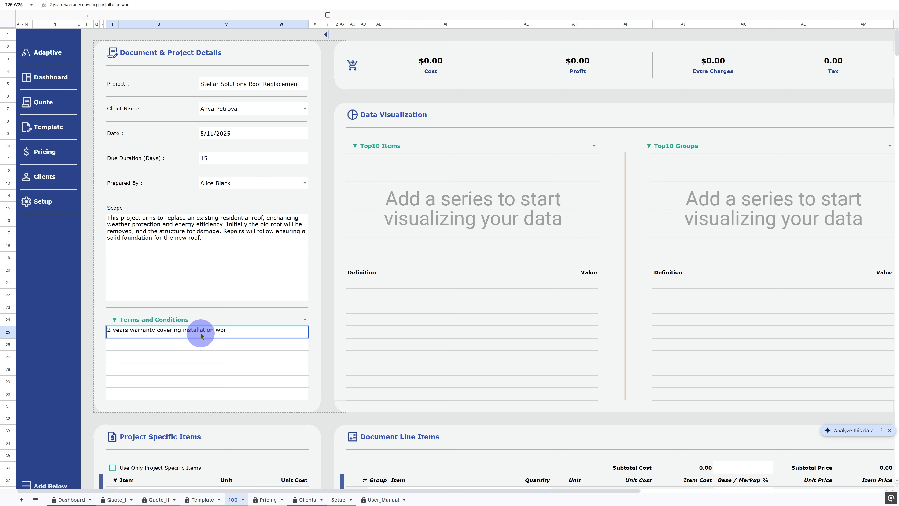
type("kmanship.")
key("Return")
type("Manufacturer warranties apply separately to ")
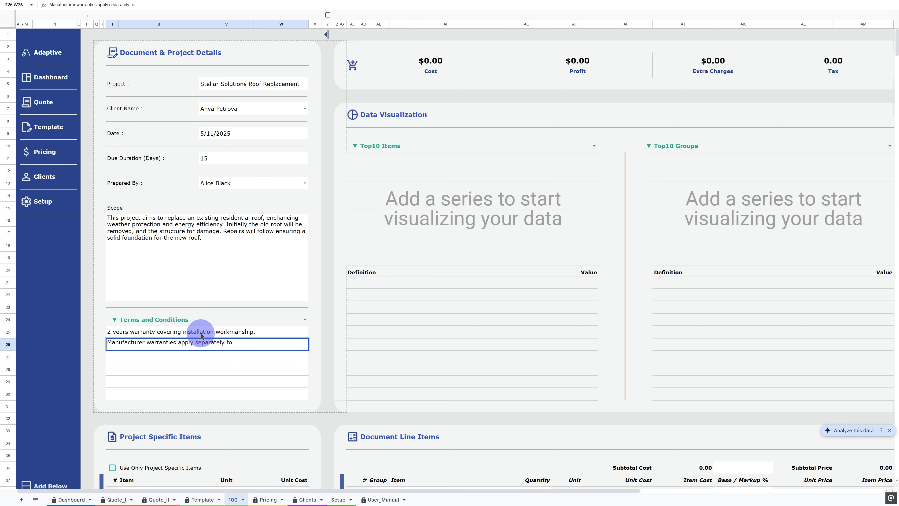
type("materials used.")
key("Return")
- Add terms 'A deposit of 40% is due upon signing this agreement.' and 'The remaining balance is due in full upon satisfactory completion of the work and final inspection.'
type("A deposit of 40% is due upon signing this agreement.")
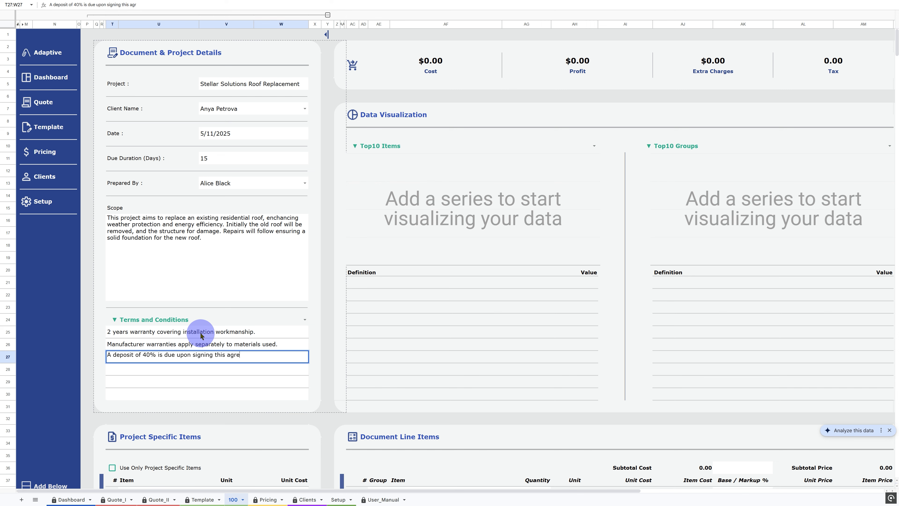
key("Return")
type("The remaining balance is due in full upon satisfactory c")
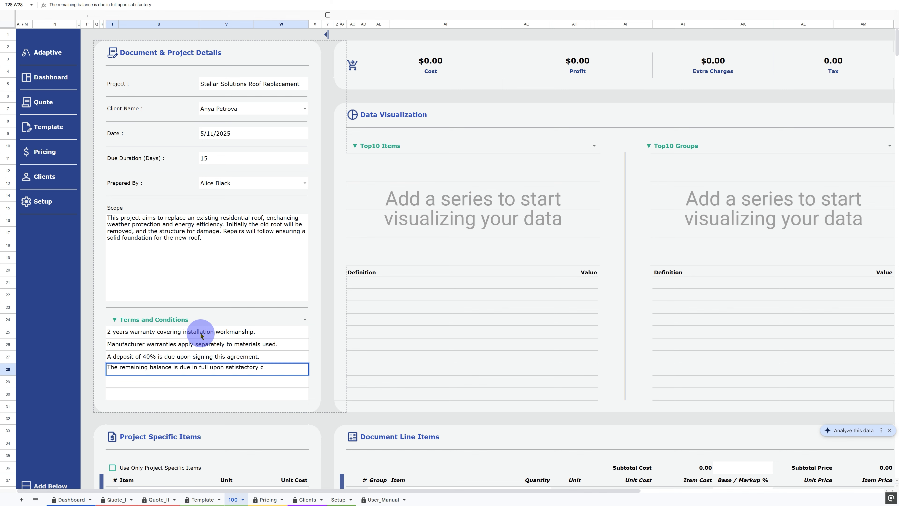
type("ompletion of the work and final inspection.")
key("Return")
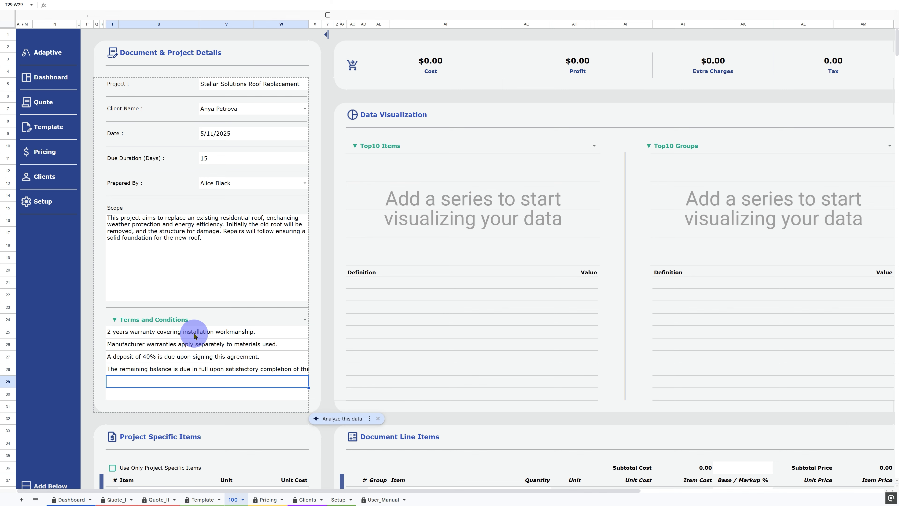
- Turn on the 'Use Only Project Specific Items' option
scroll(194, 336, "down", 7)
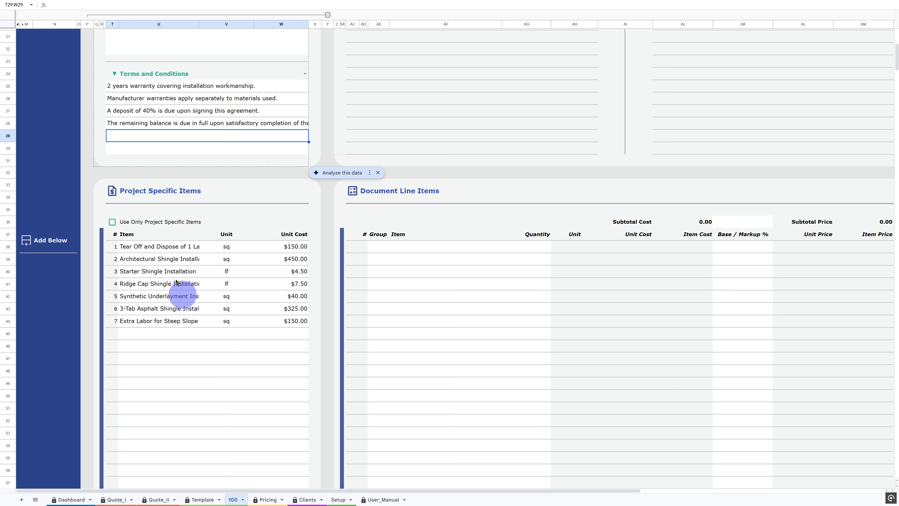
left_click(134, 197)
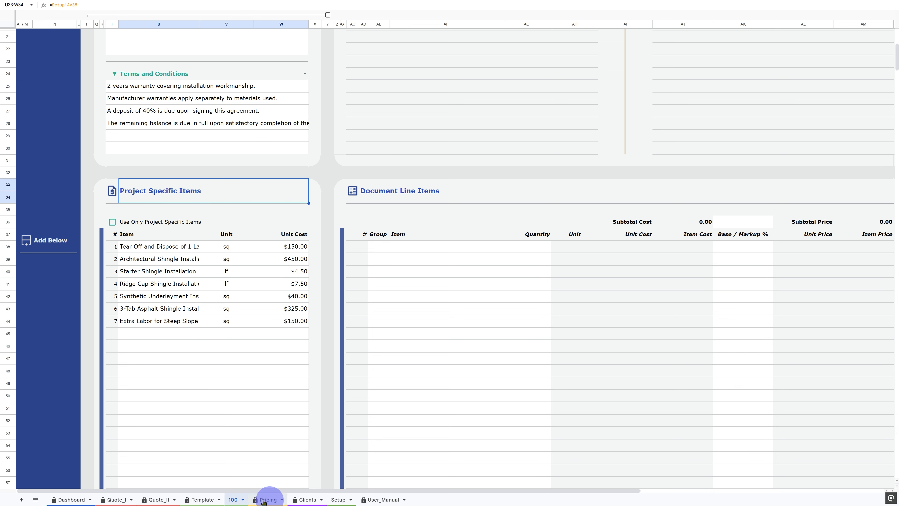
left_click(112, 222)
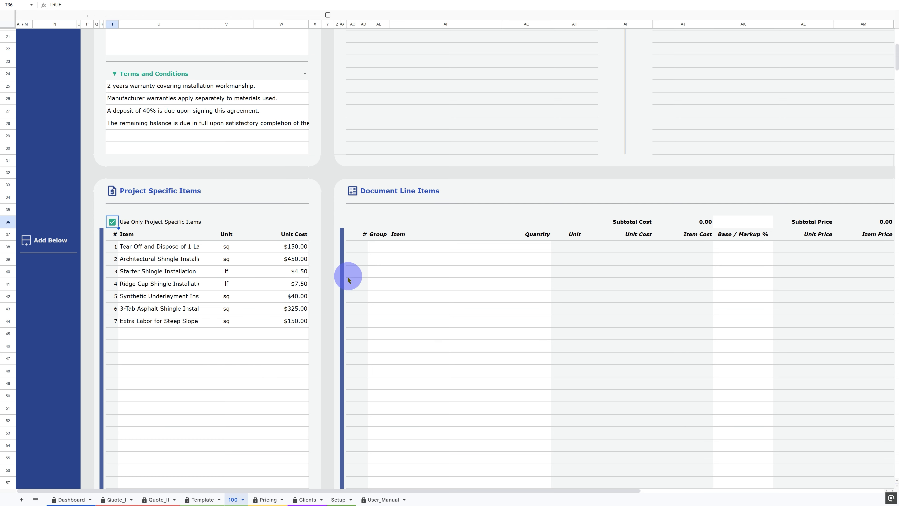
- Collapse the project details and finalization column groups so the Document Line Items table fills the view
scroll(442, 298, "up", 7)
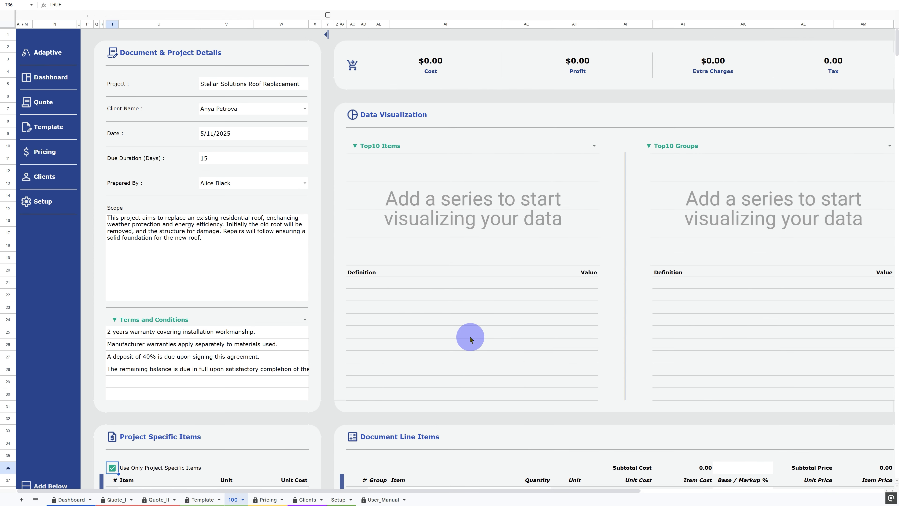
scroll(471, 339, "right", 10)
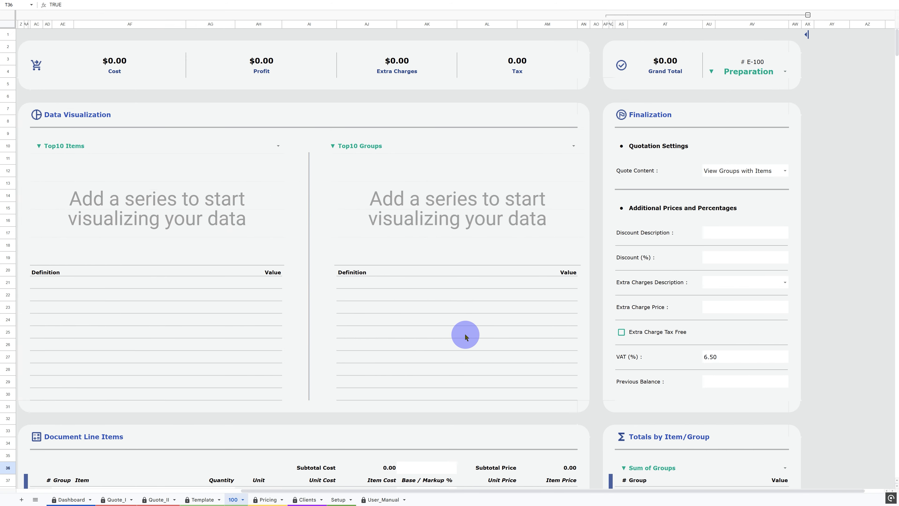
scroll(465, 336, "left", 10)
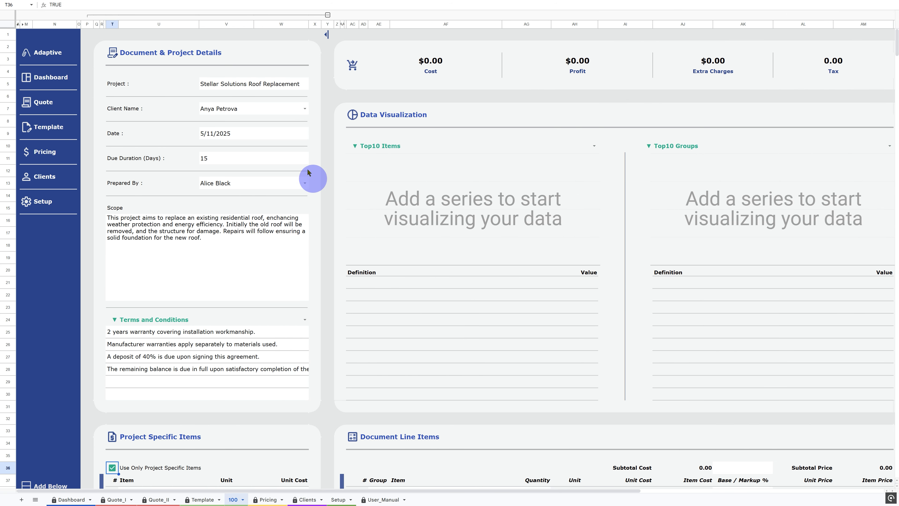
left_click(249, 15)
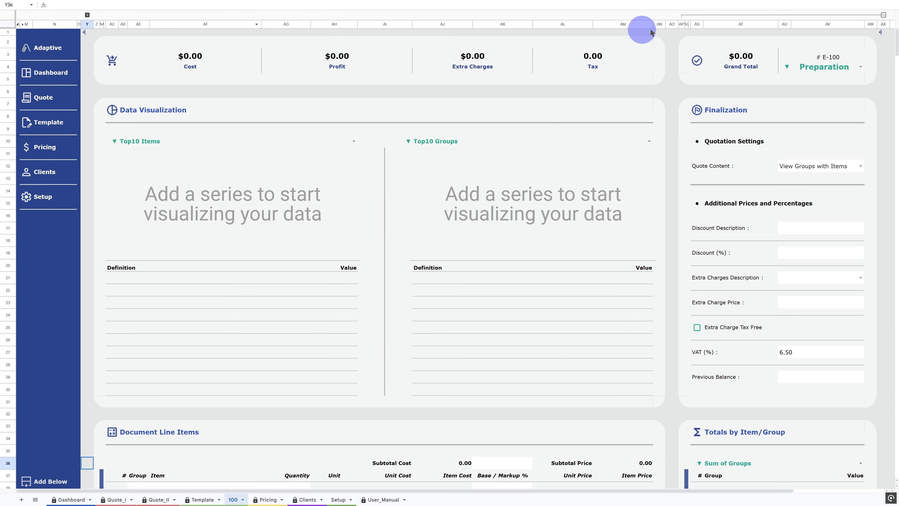
left_click(704, 16)
- Add a group named House Roof Replacement in the first Document Line Items row
scroll(363, 175, "down", 10)
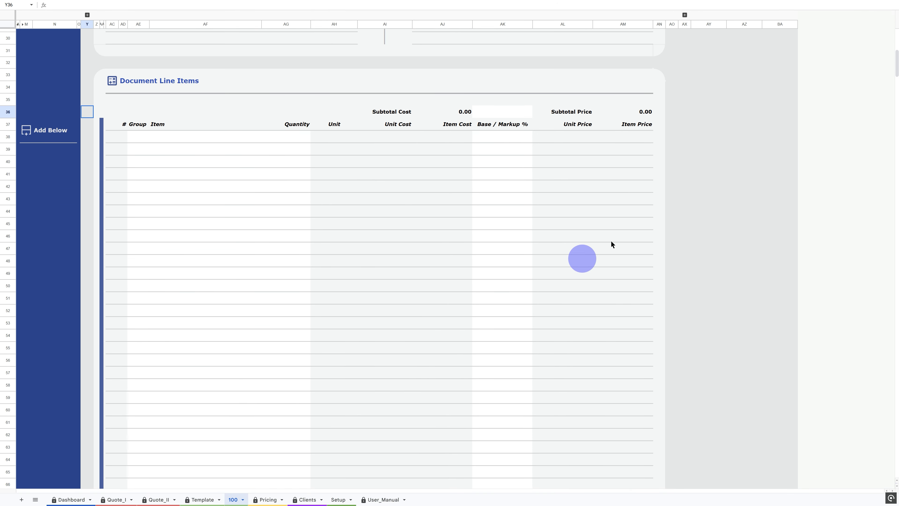
left_click(139, 138)
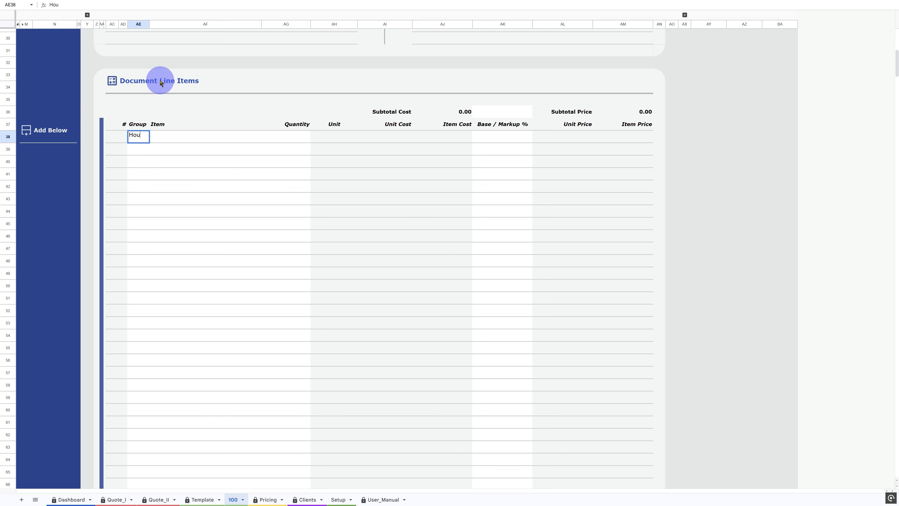
type("House Roof Replacement")
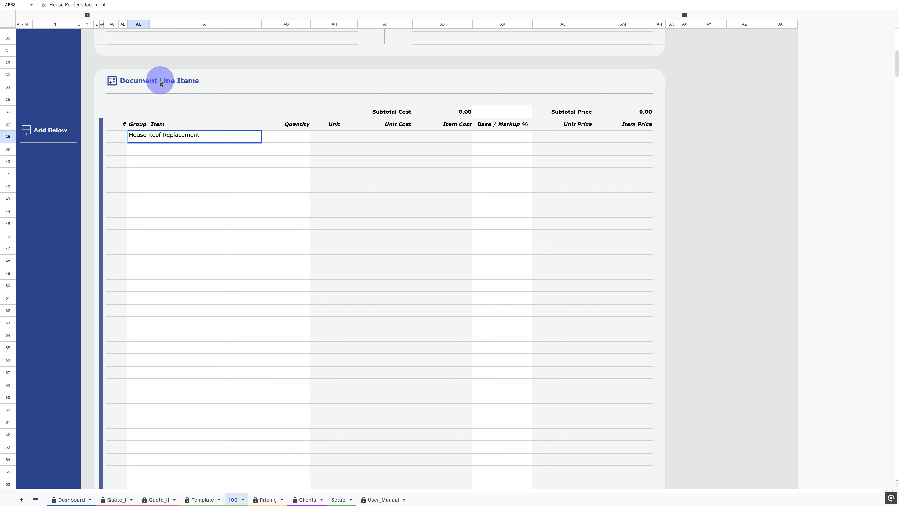
key("Tab")
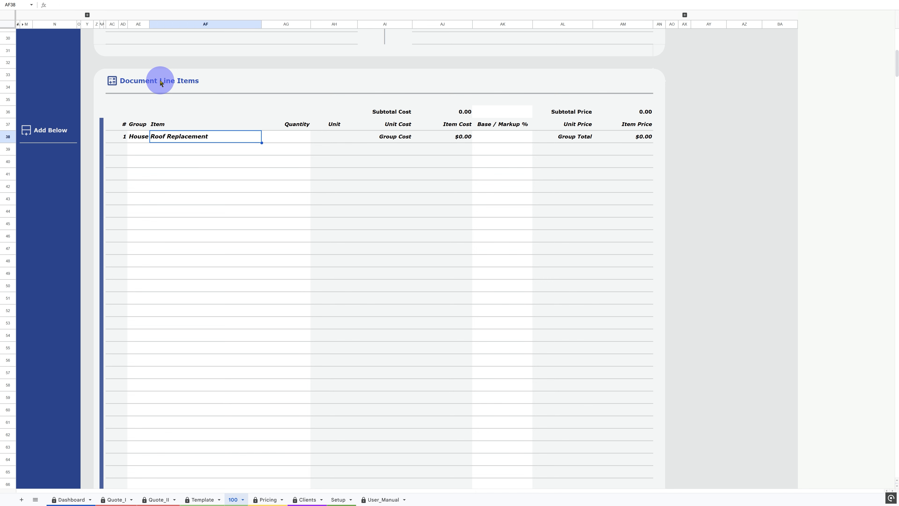
type("Ho")
key("Return")
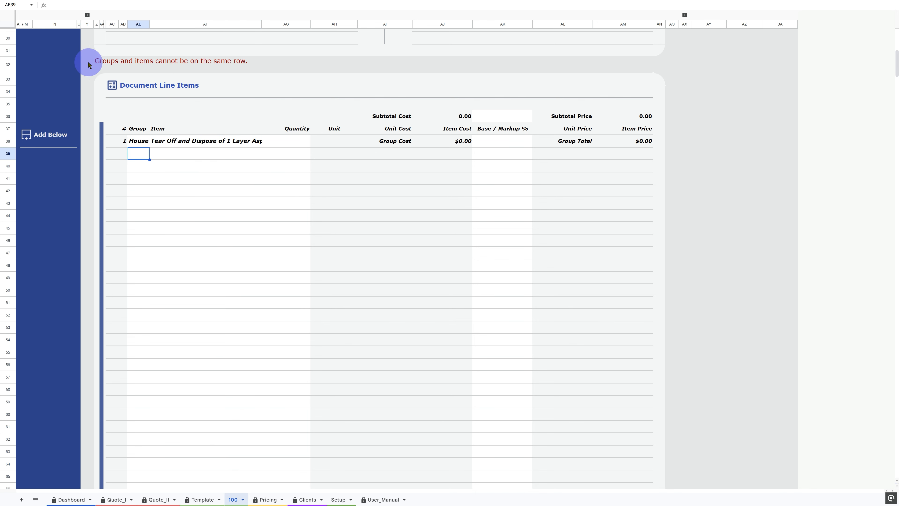
left_click(176, 143)
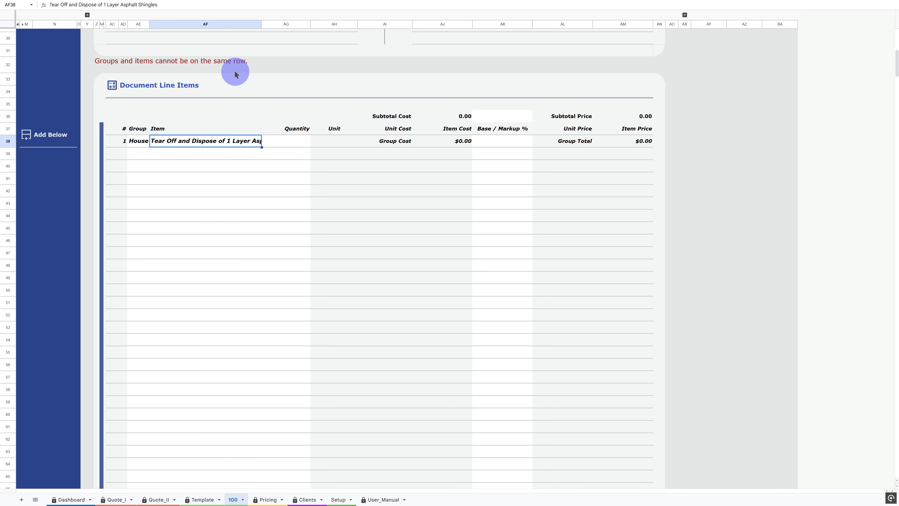
type("Roof Replacement")
key("Down")
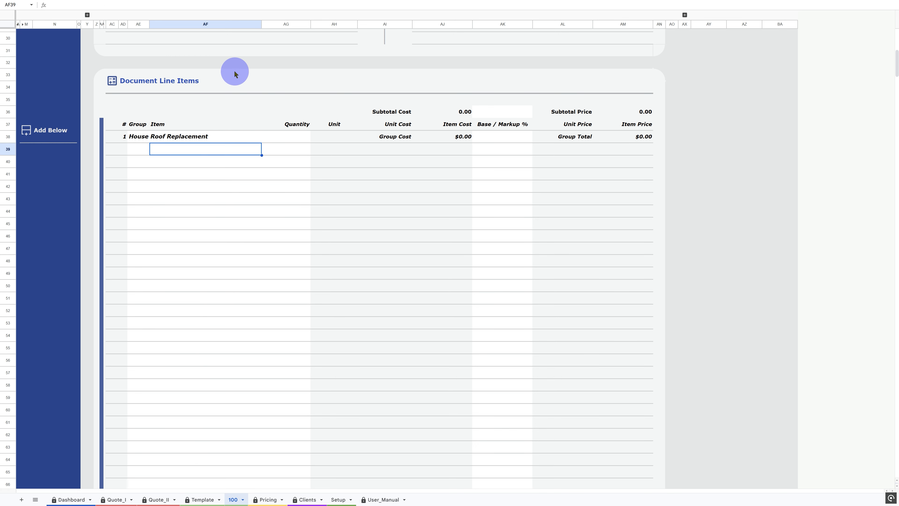
- Add Tear Off and Dispose, Architectural Shingle, Starter Shingle, Ridge Cap Shingle and Synthetic Underlayment items under House Roof Replacement
type("Te")
key("Return")
type("Ar")
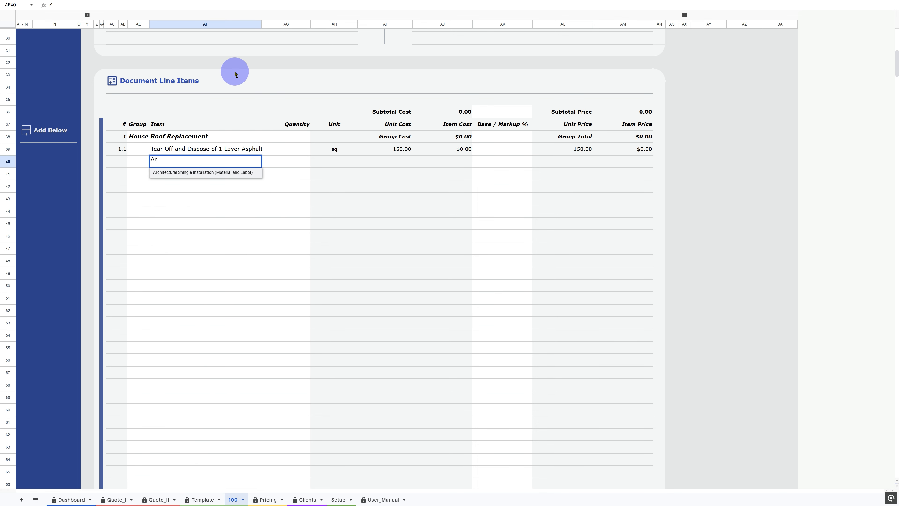
key("Return")
type("St")
key("Return")
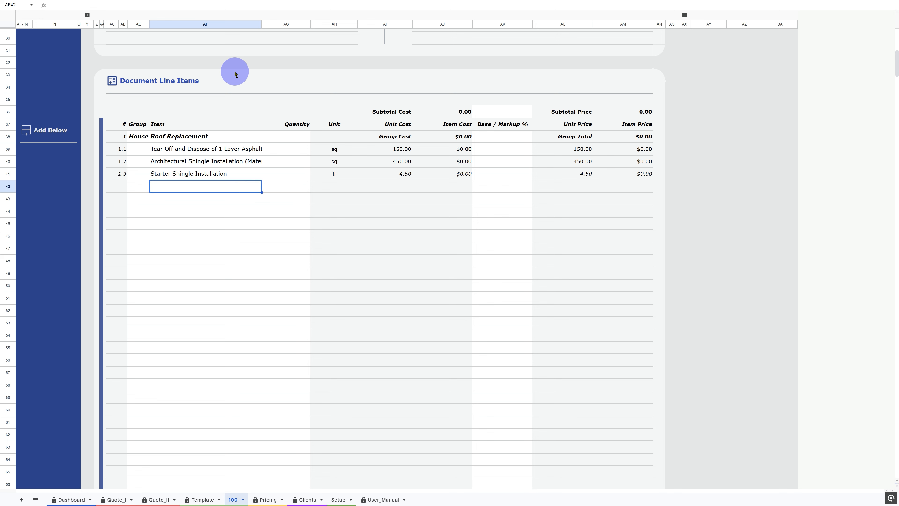
type("Rid")
key("Return")
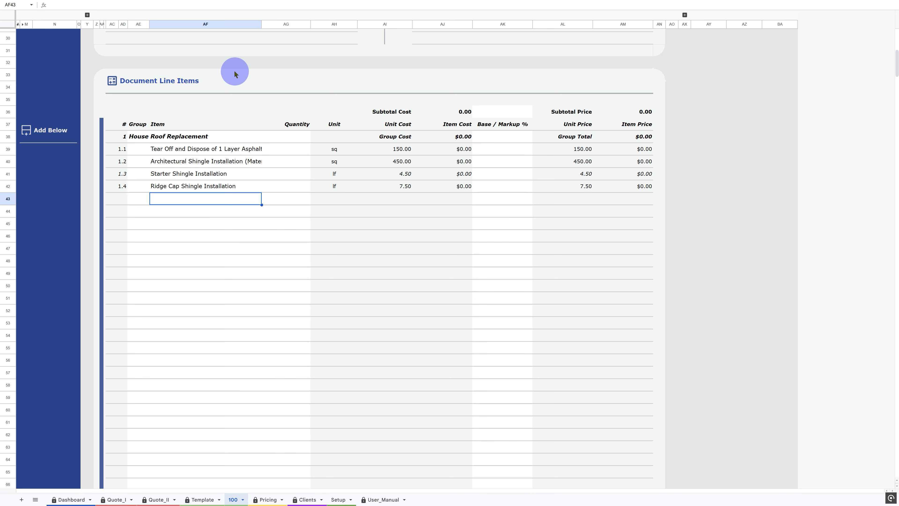
type("Sy")
key("Return")
- Add a second group named Barn Roof Replacement below the House items
key("Left")
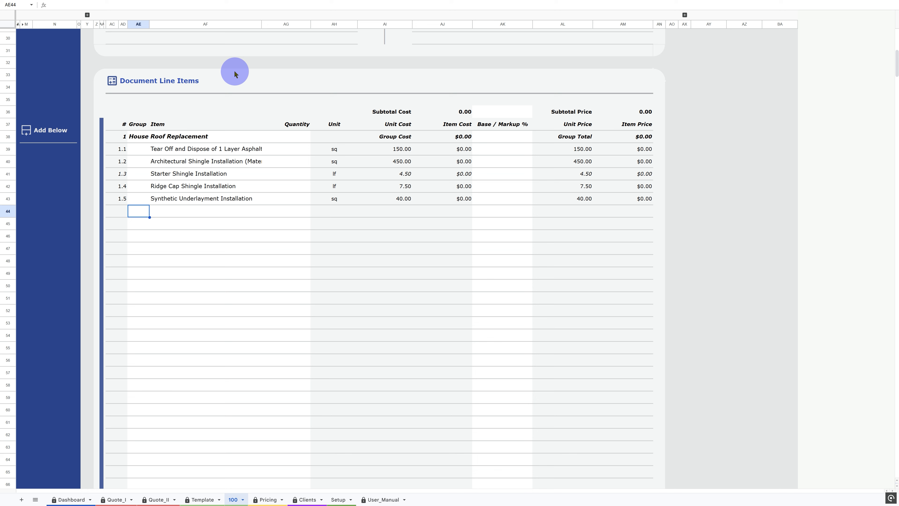
type("Barn Roof ")
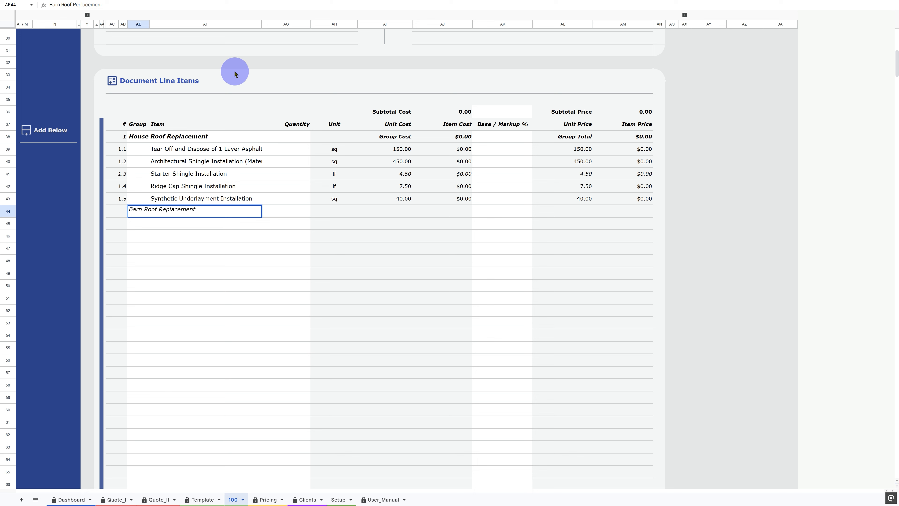
type("Replacement")
key("Return")
- Add 3-Tab Asphalt Shingle Installation and Extra Labor for Steep Slope Luxury Shingles items under Barn Roof Replacement
key("Tab")
type("3")
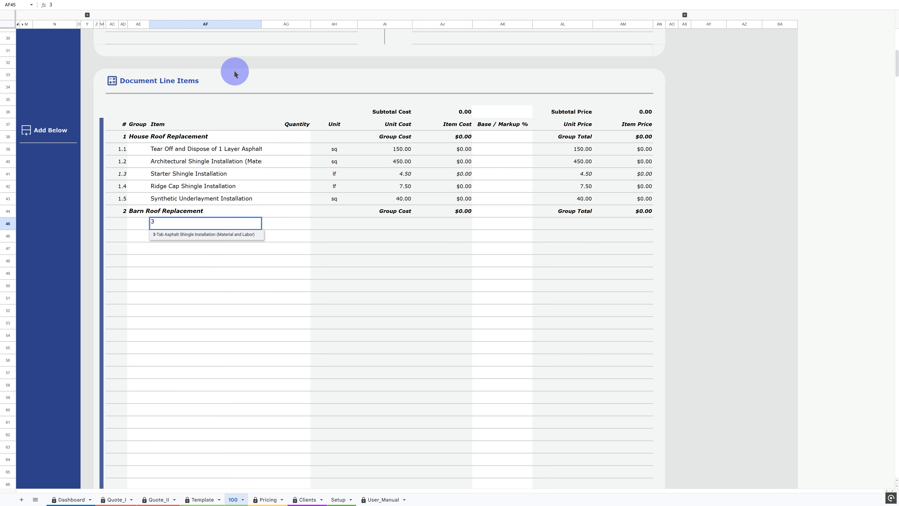
key("Return")
type("Ex")
key("Return")
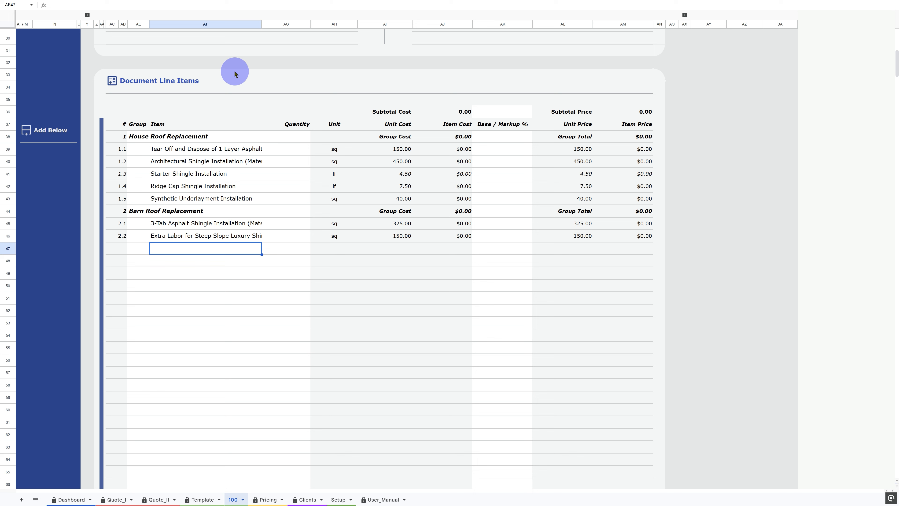
- Enter quantities 20, 20, 100, 50 and 20 for the five House Roof Replacement items
left_click(294, 148)
type("20")
key("Return")
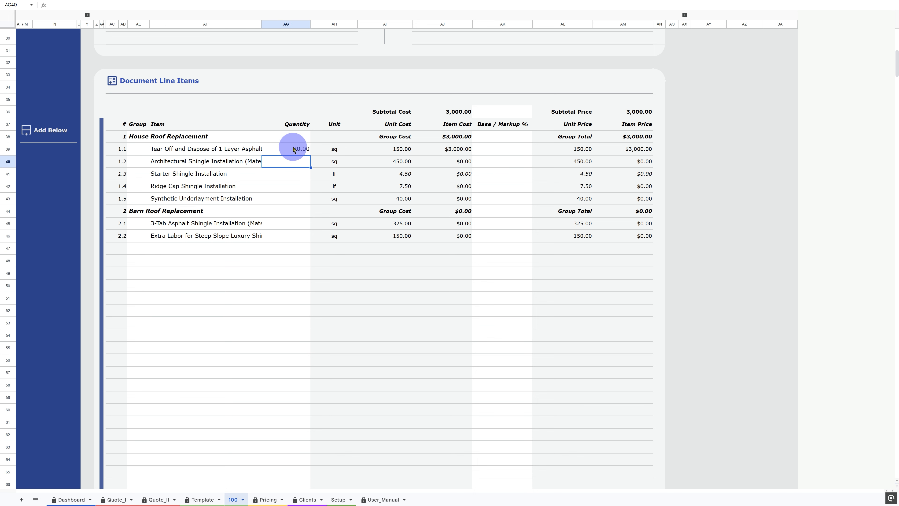
type("20")
key("Return")
type("100")
key("Return")
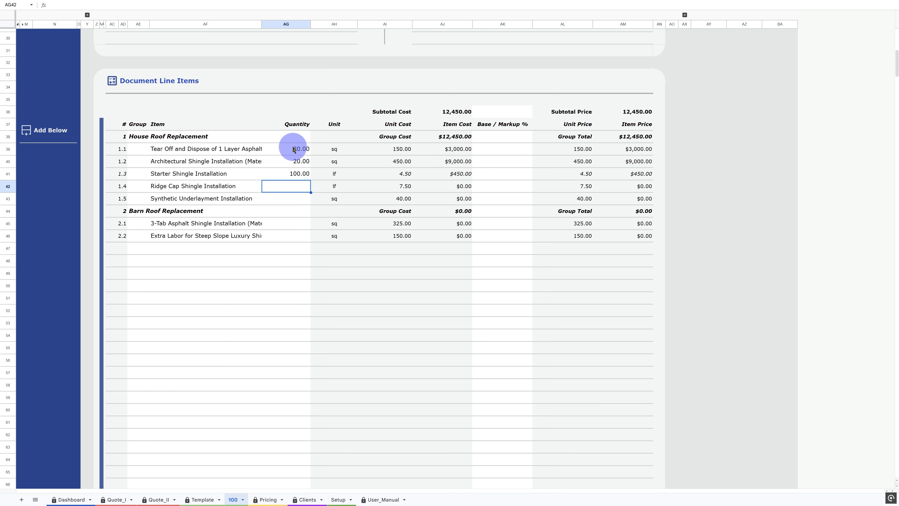
type("50")
key("Return")
type("20")
key("Return")
- Enter a quantity of 55 for both Barn Roof Replacement items
key("Return")
type("5")
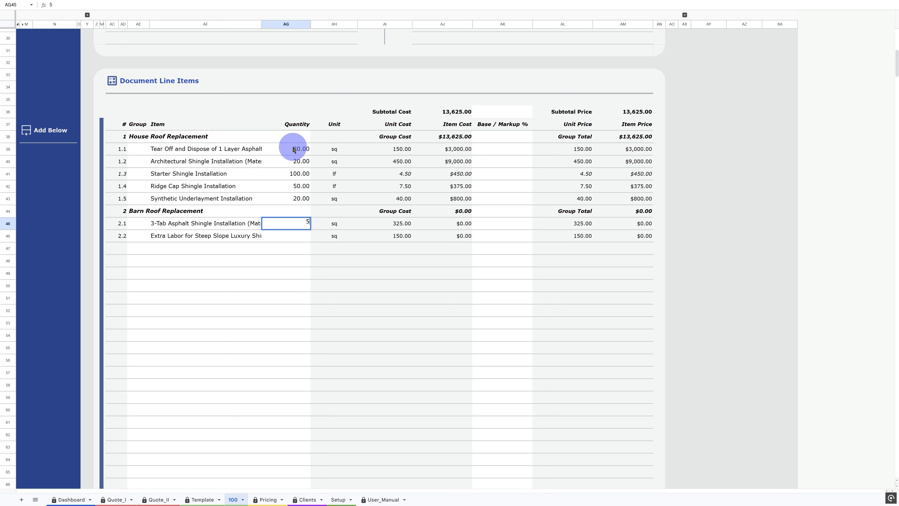
type("5")
key("Return")
type("55")
key("Return")
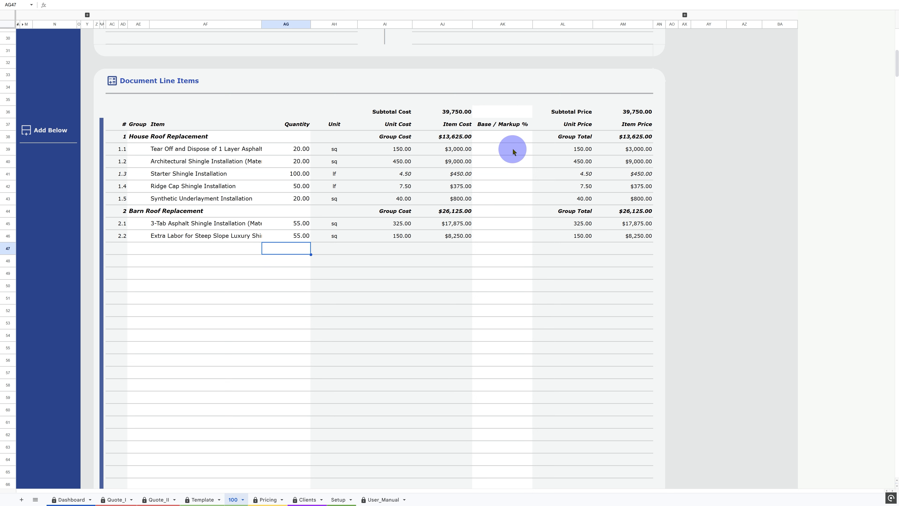
- Set the base markup for the document to 15%
left_click(495, 114)
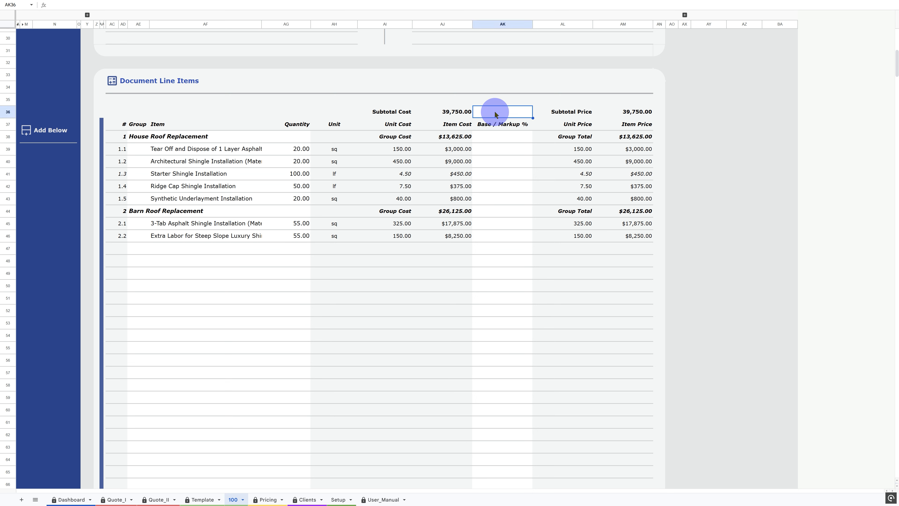
type("15")
left_click(501, 148)
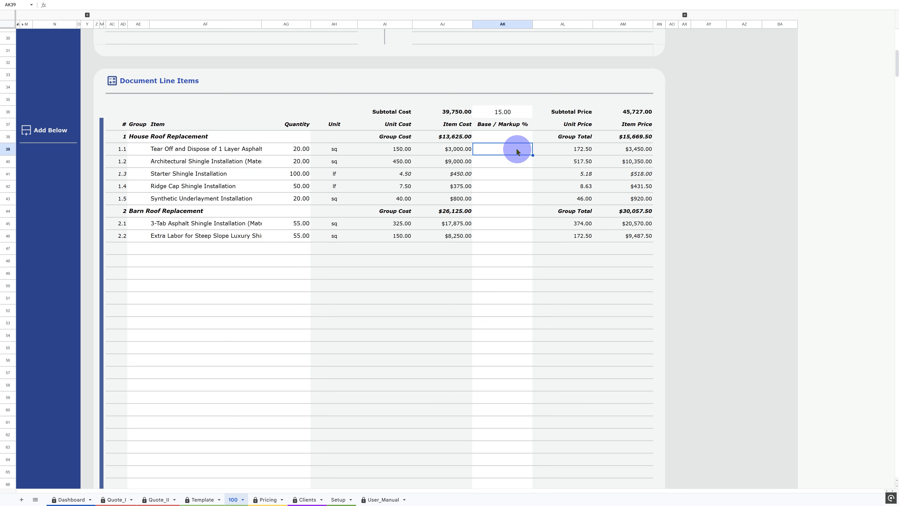
- Set a 5% markup on each of the five House Roof Replacement items
type("5")
key("Tab")
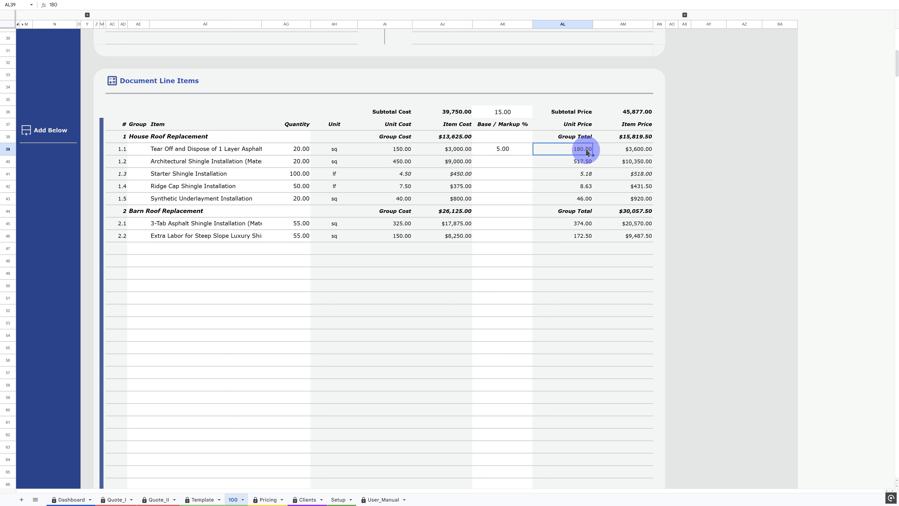
left_click(513, 162)
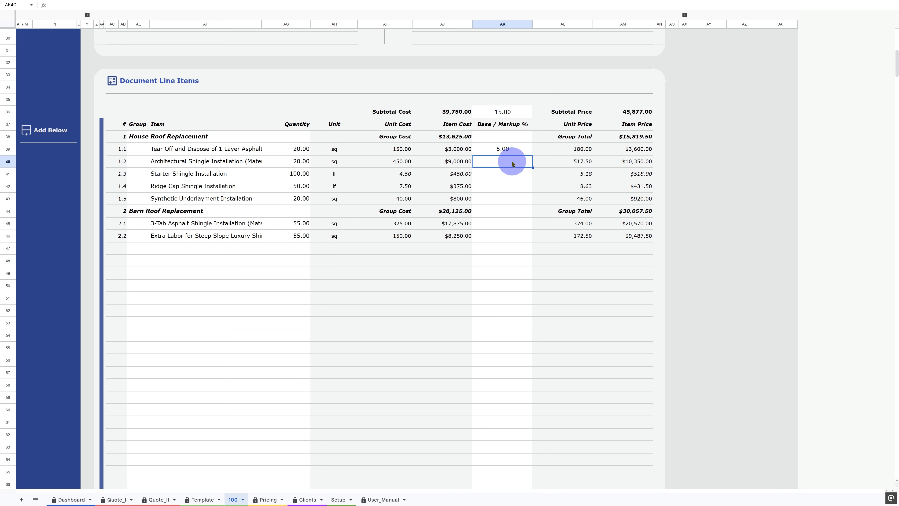
type("5")
key("Return")
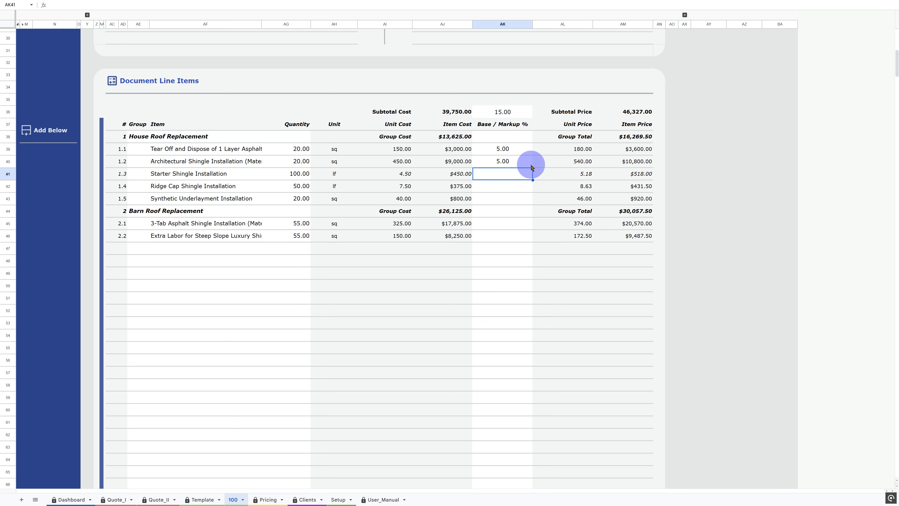
type("5")
key("Return")
type("5")
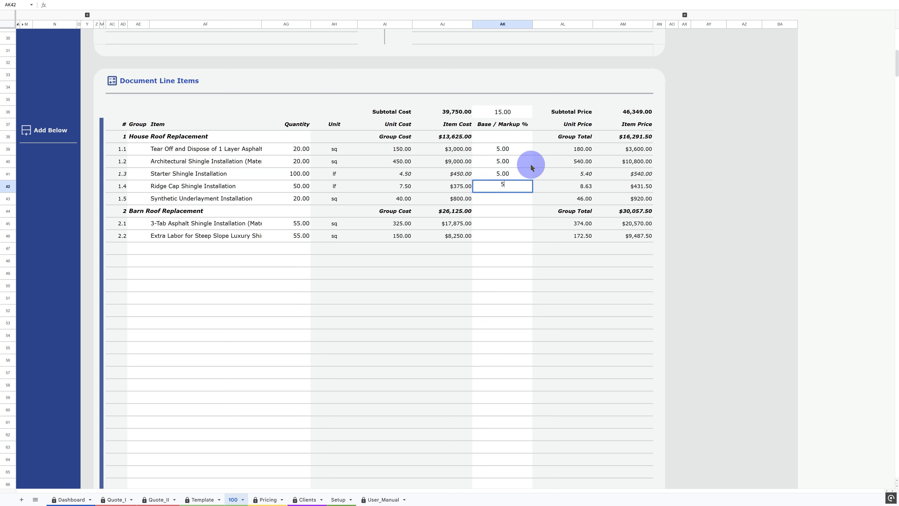
key("Return")
type("5")
key("Return")
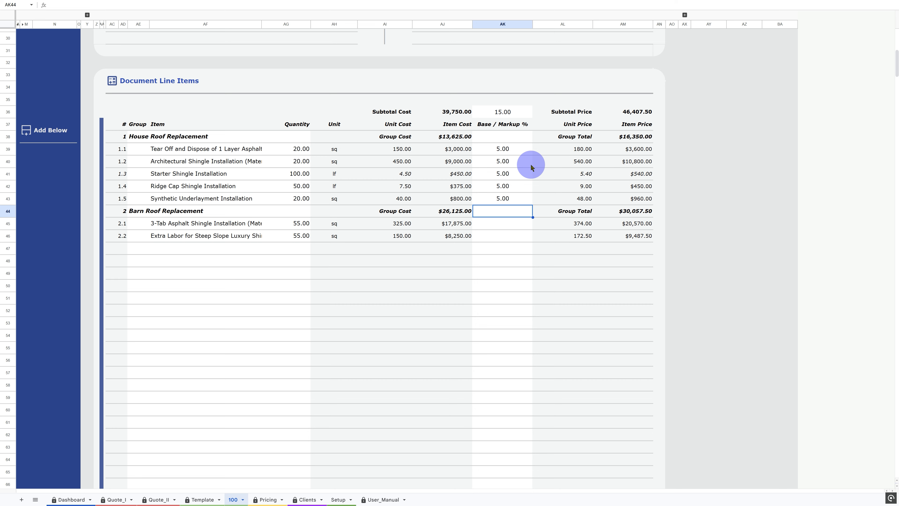
- Reveal the Finalization panel and set the quote content to View Groups with Items
scroll(531, 166, "up", 5)
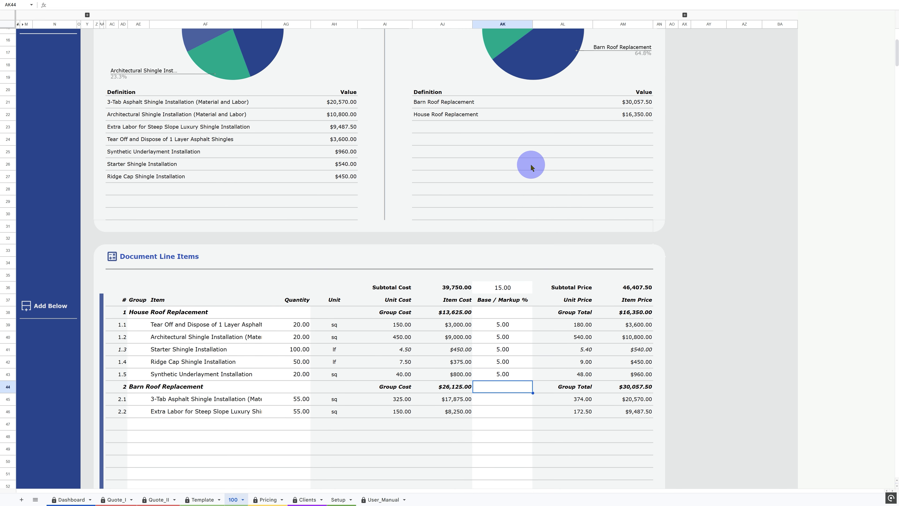
scroll(531, 166, "up", 5)
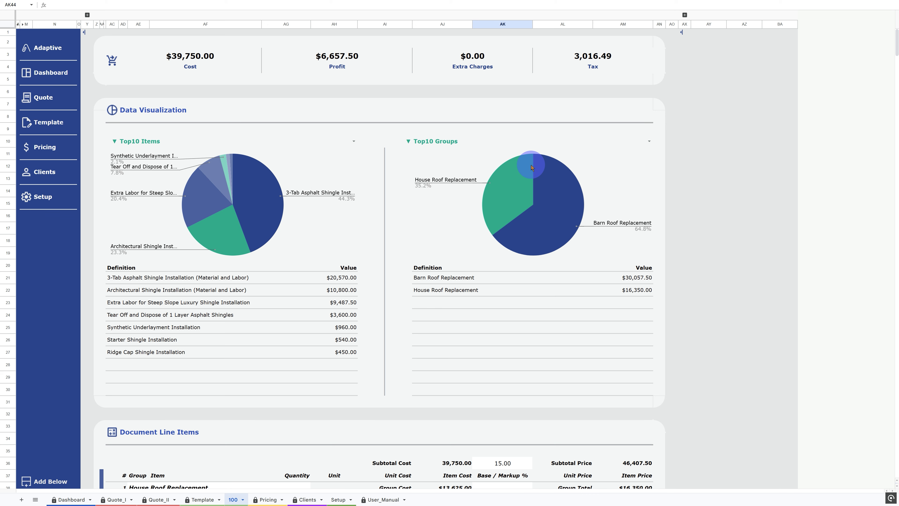
left_click(685, 14)
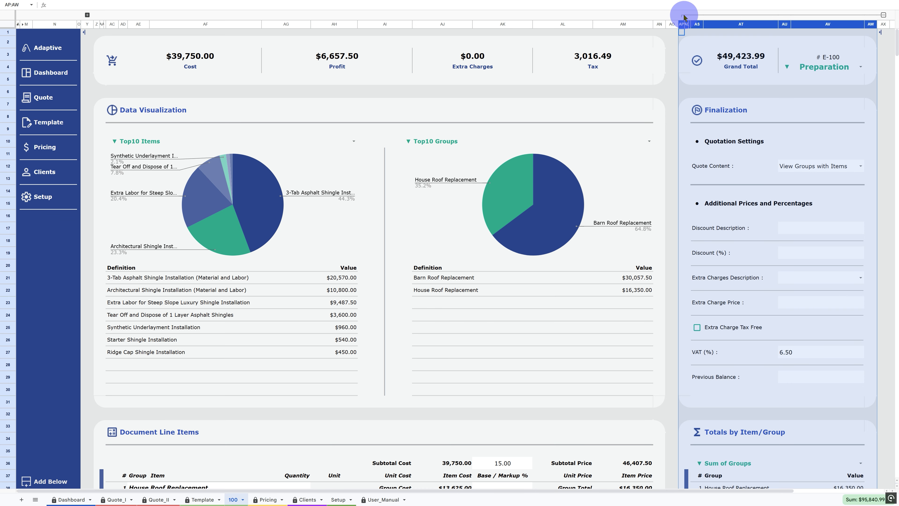
left_click(87, 16)
scroll(340, 88, "right", 5)
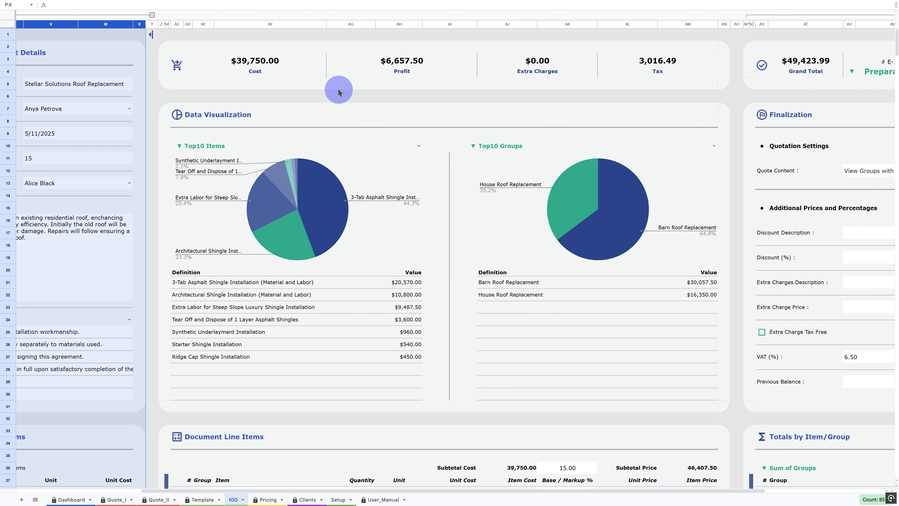
scroll(339, 93, "right", 3)
left_click(700, 119)
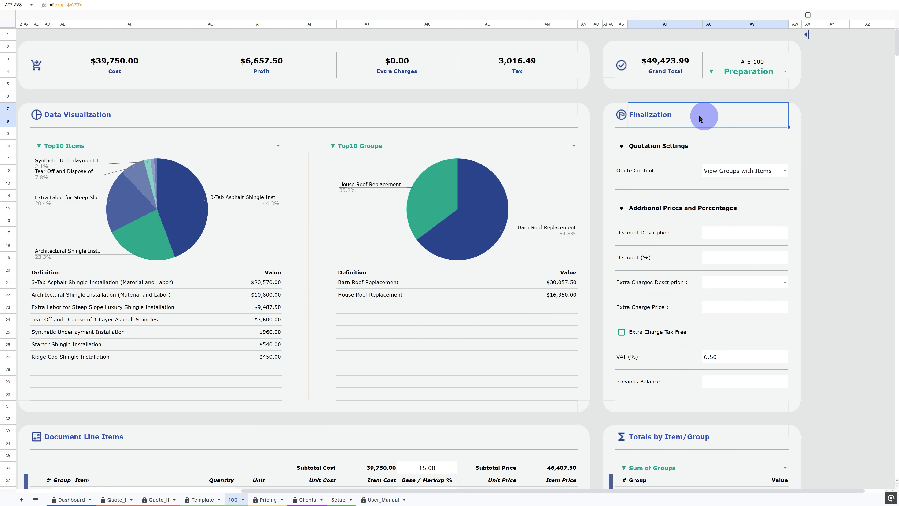
left_click(785, 170)
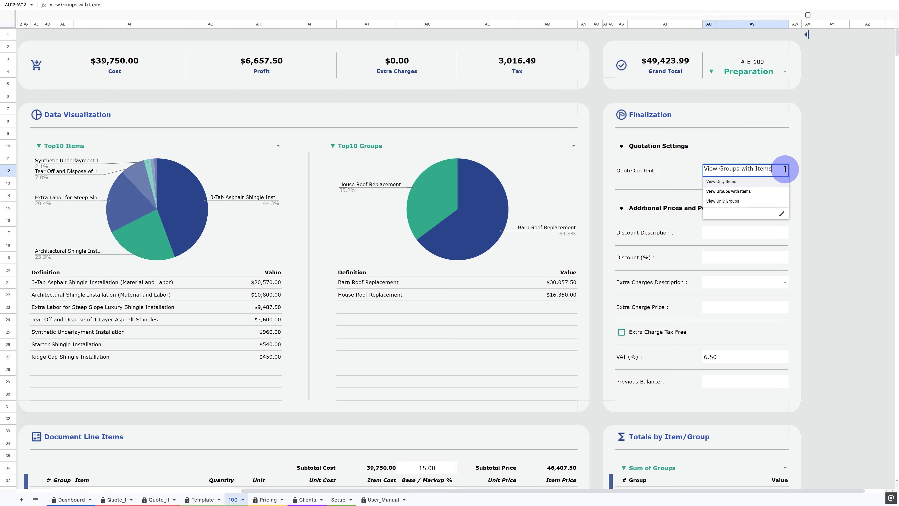
left_click(767, 193)
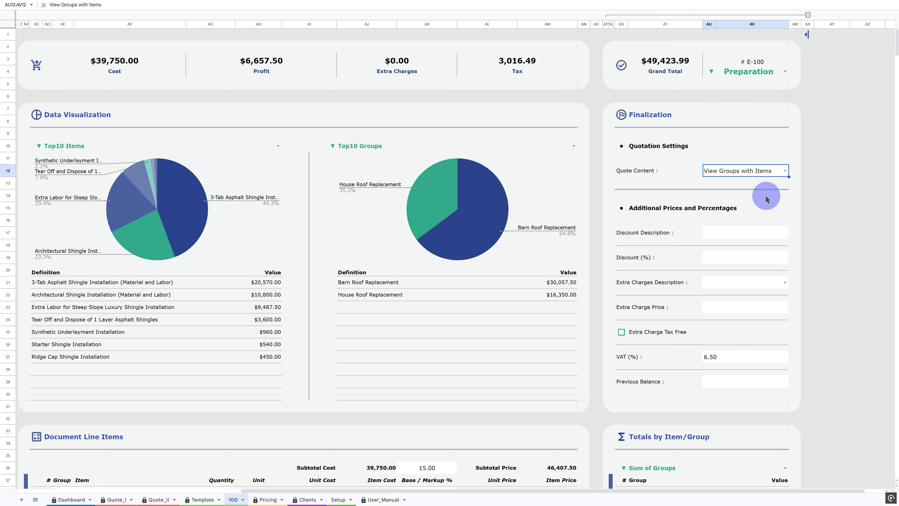
- Enter a Client Special discount description with a discount of 4%
left_click(754, 233)
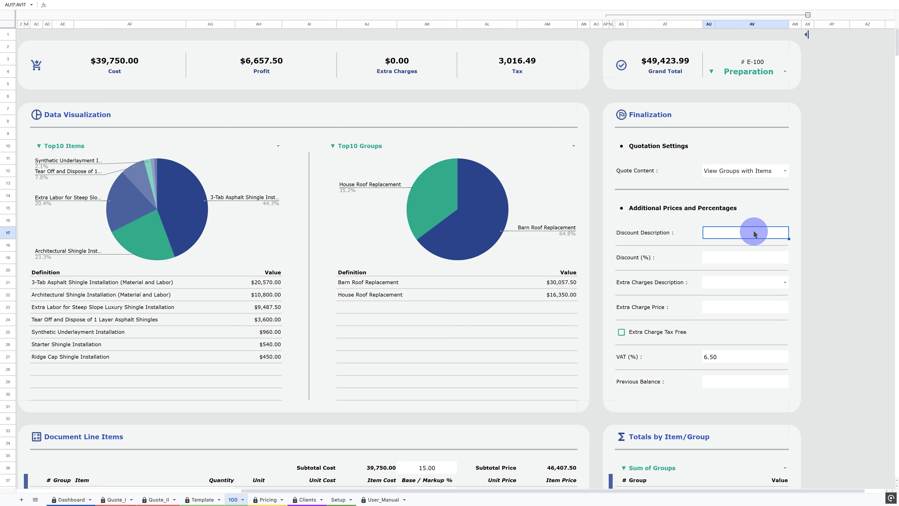
type("Client Special")
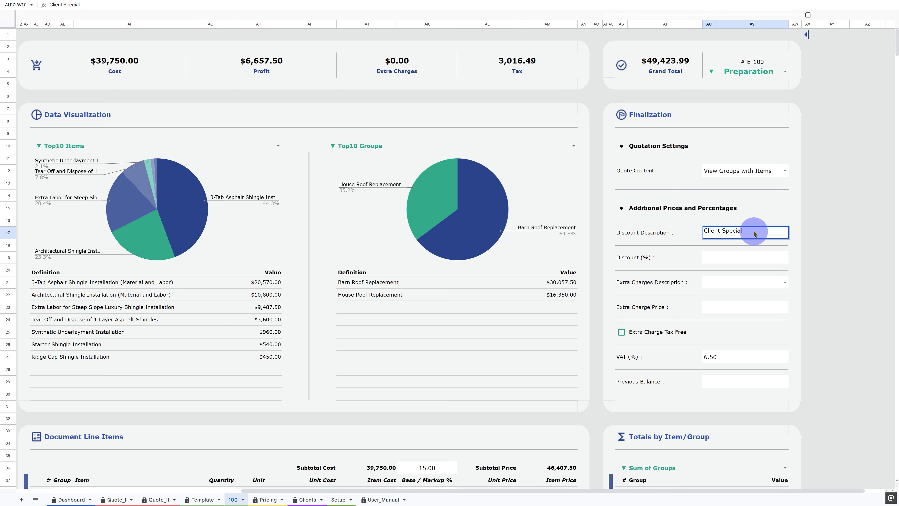
key("Return")
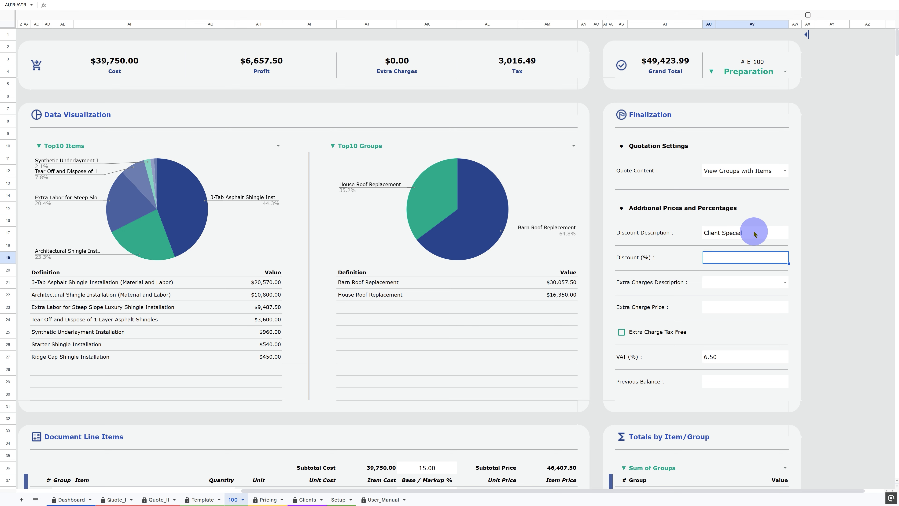
type("4")
key("Return")
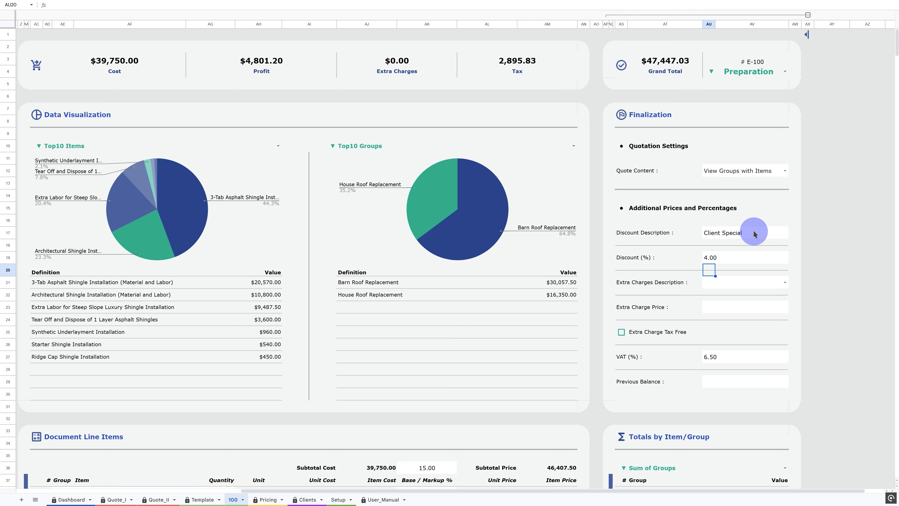
- Add a Shipping extra charge with an extra charge price of 650
key("Down")
left_click(785, 283)
left_click(748, 307)
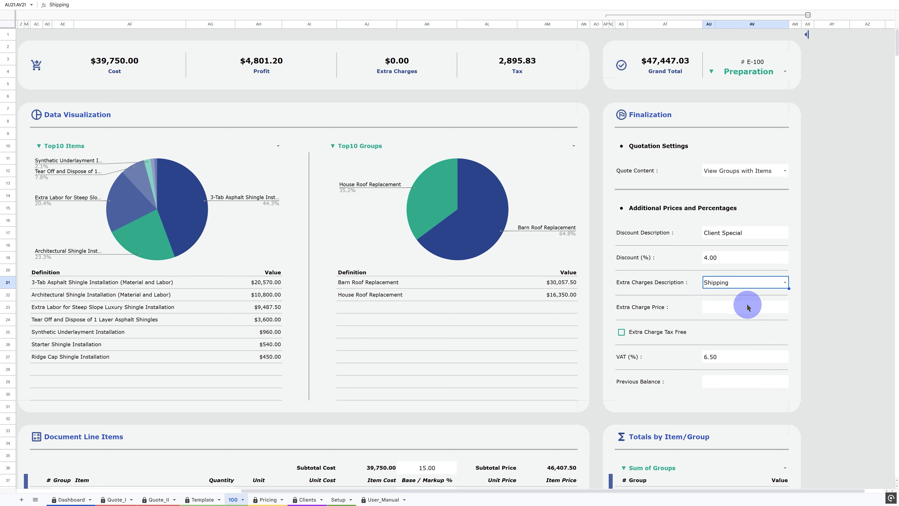
left_click(748, 305)
type("650")
key("Return")
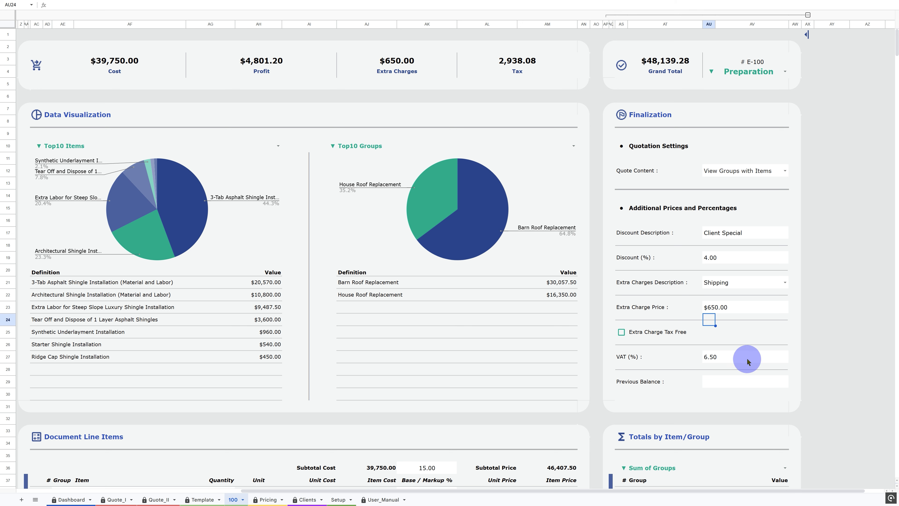
- Set the previous balance to 2,500
left_click(768, 387)
type("2500")
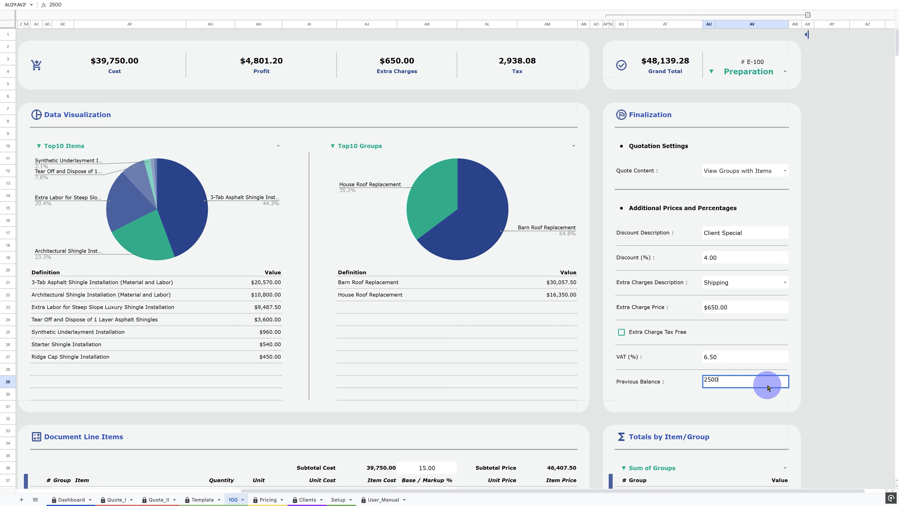
key("Return")
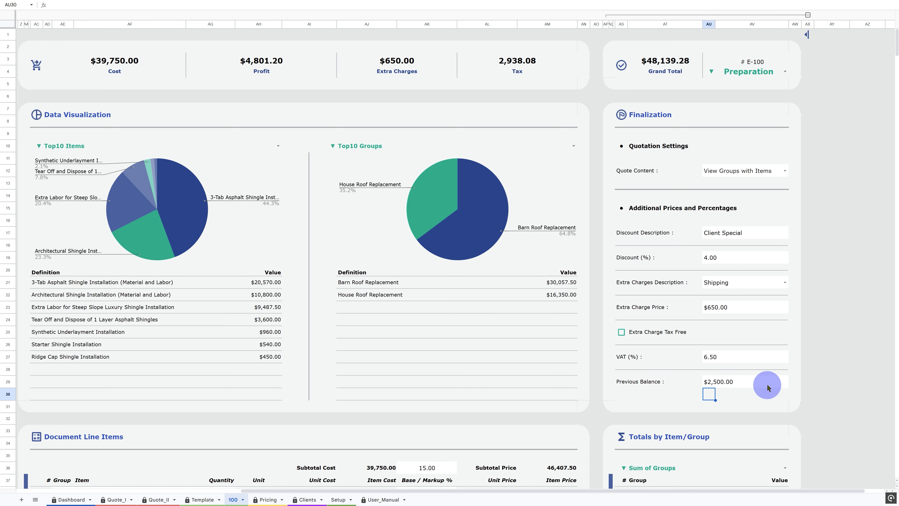
- Switch the Top10 Items chart to show Cost Profit
scroll(250, 130, "left", 5)
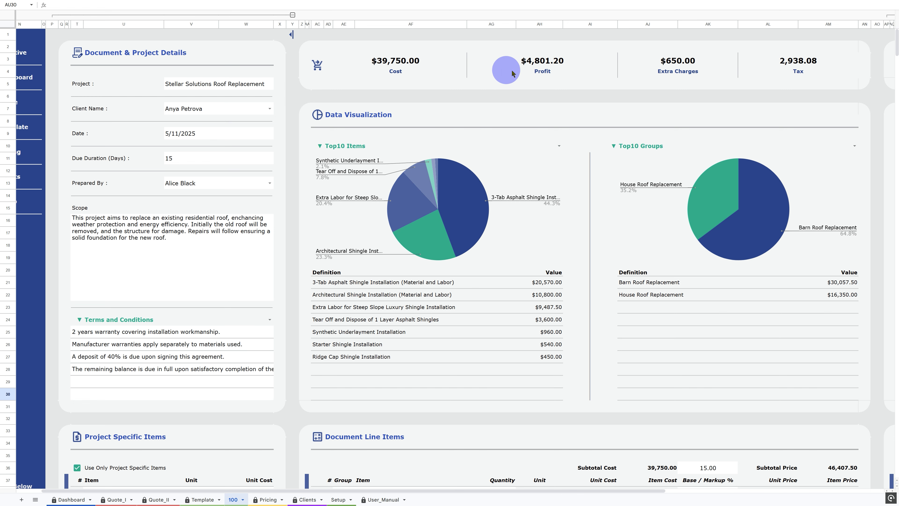
left_click(346, 145)
left_click(346, 145)
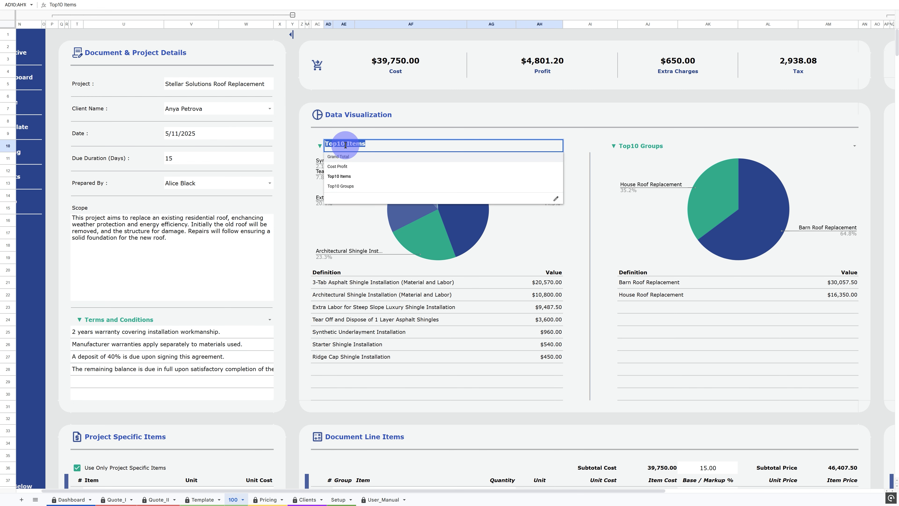
left_click(342, 166)
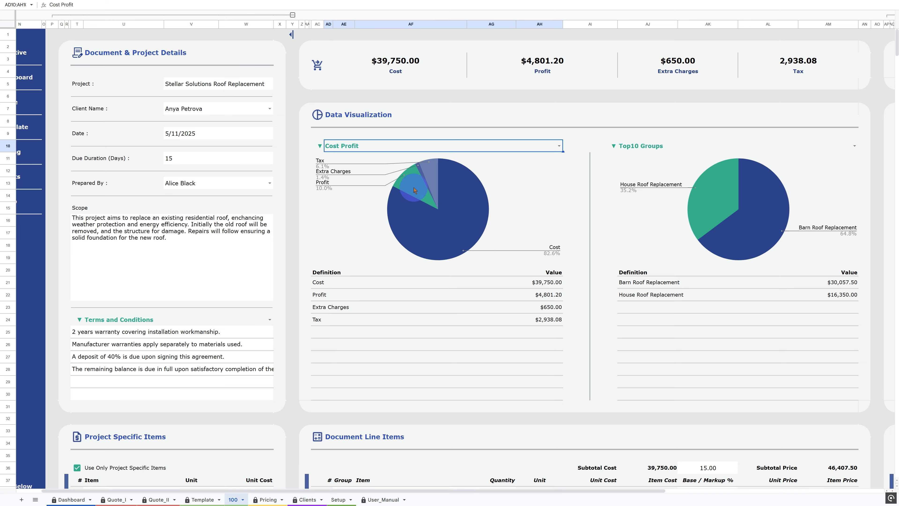
scroll(411, 187, "down", 6)
scroll(368, 212, "left", 2)
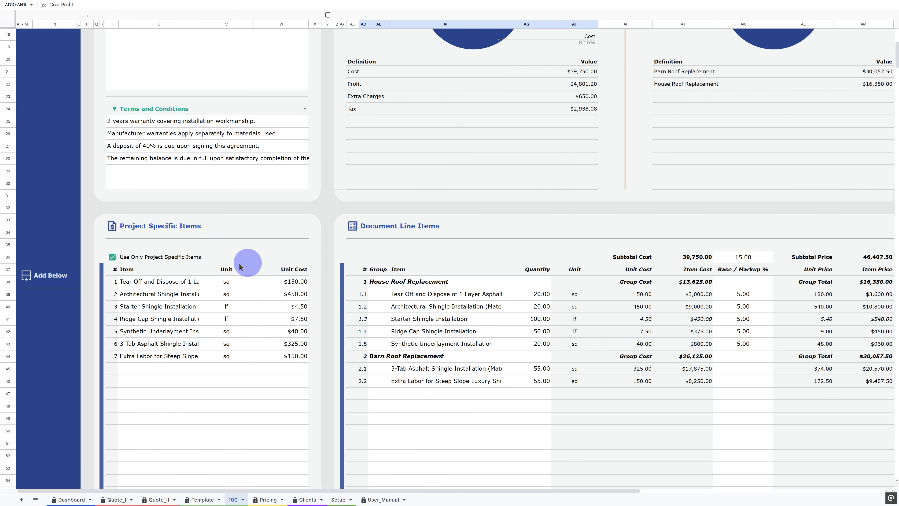
left_click(9, 306)
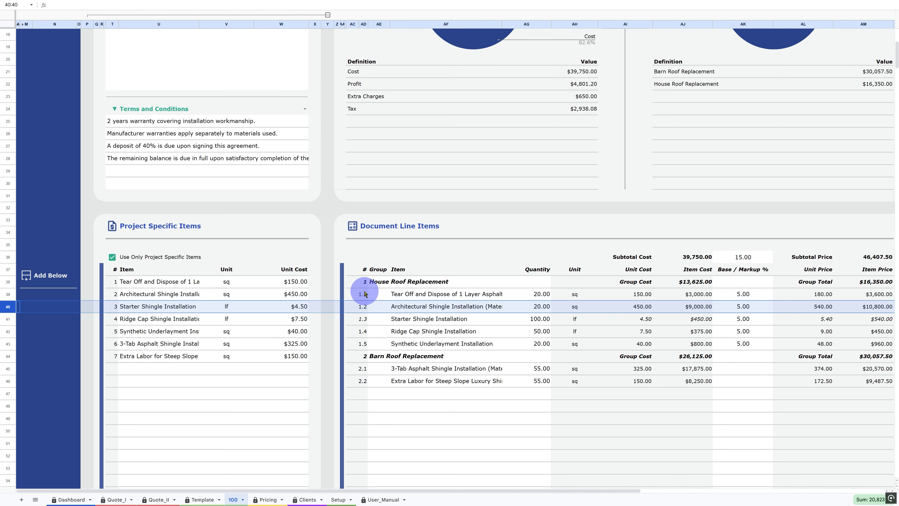
scroll(364, 291, "up", 6)
left_click(88, 35)
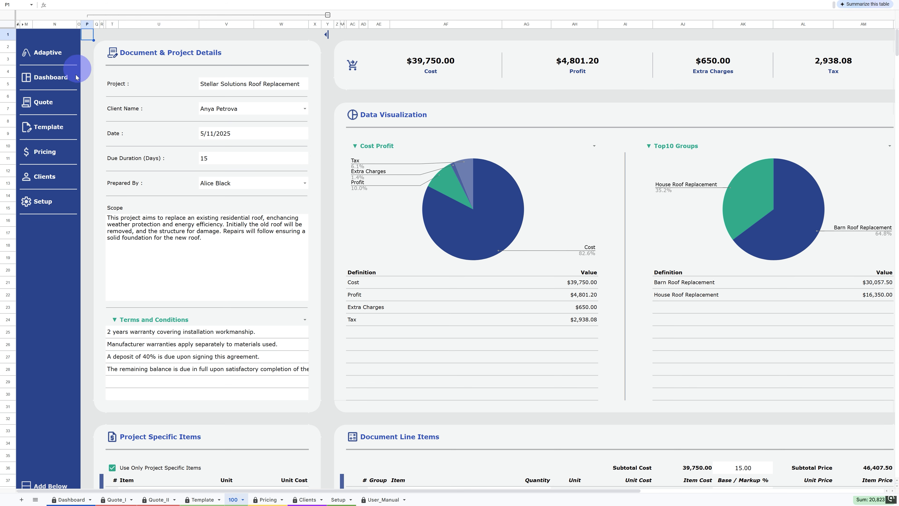
- Open the Quote sheet and select serial E-100 to load the quote
mouse_move(43, 103)
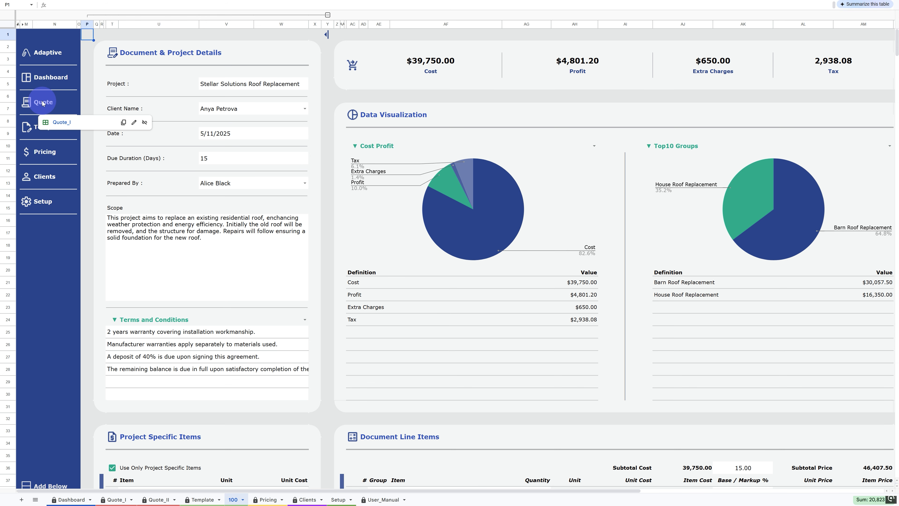
left_click(61, 123)
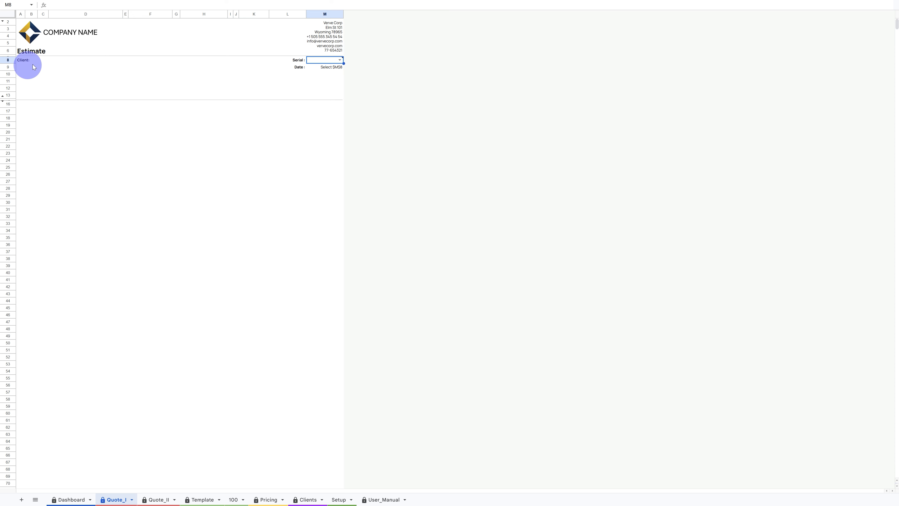
mouse_move(335, 61)
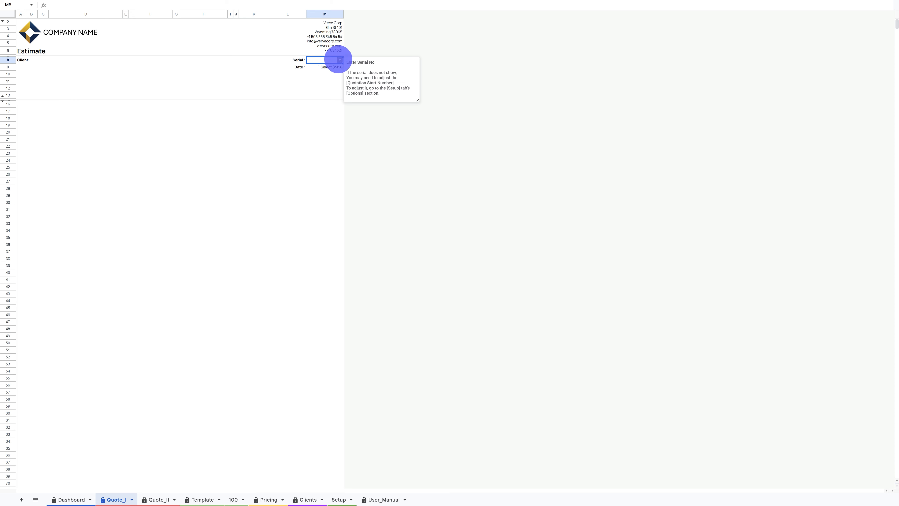
left_click(339, 61)
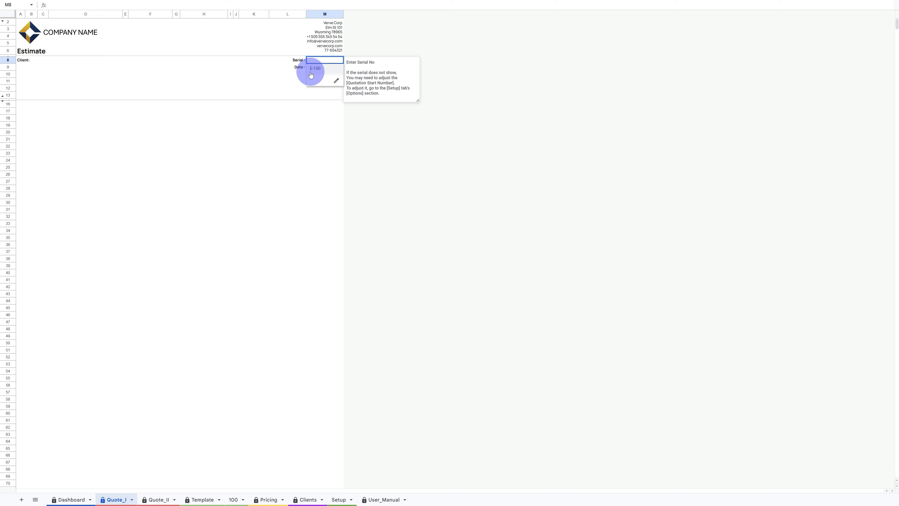
left_click(332, 69)
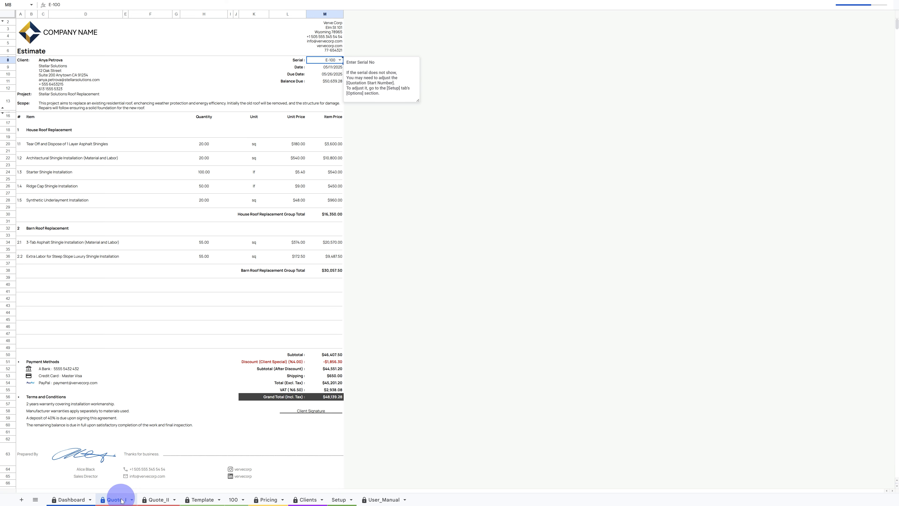
- Switch to the Quote_II sheet and select serial E-100 there as well
left_click(113, 501)
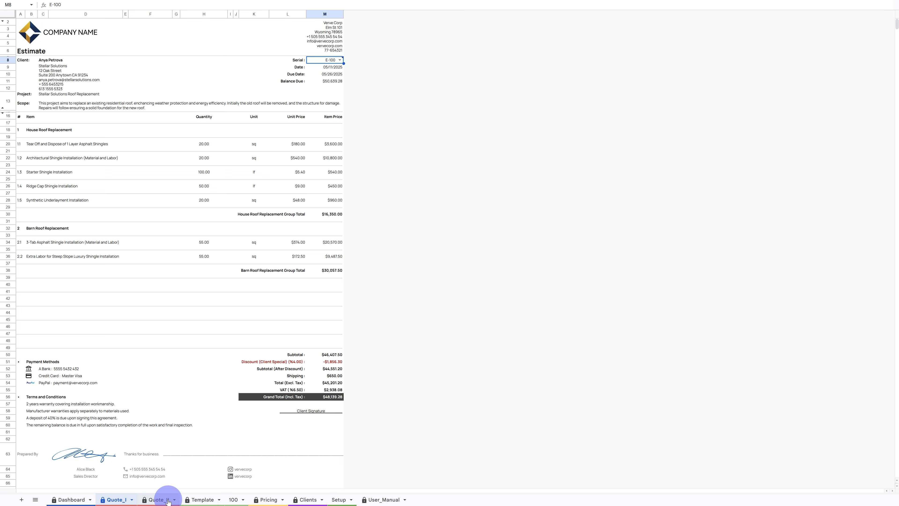
left_click(168, 500)
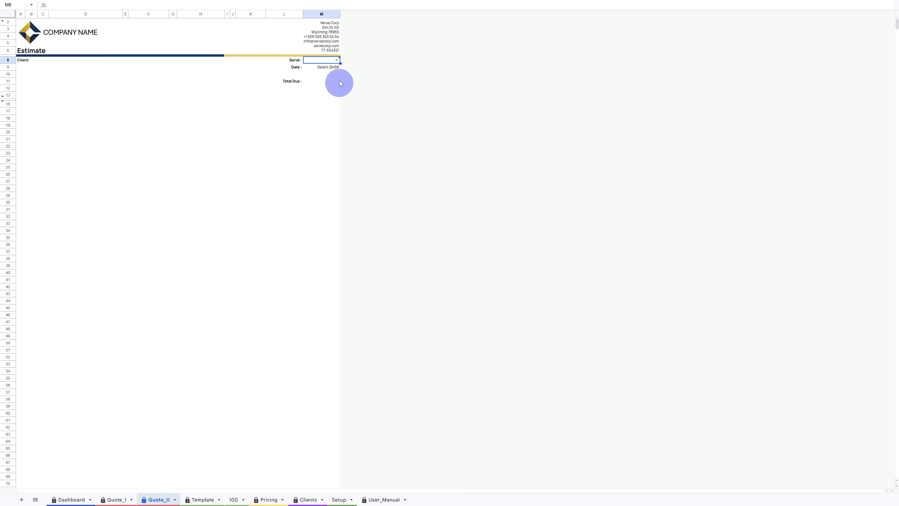
left_click(337, 60)
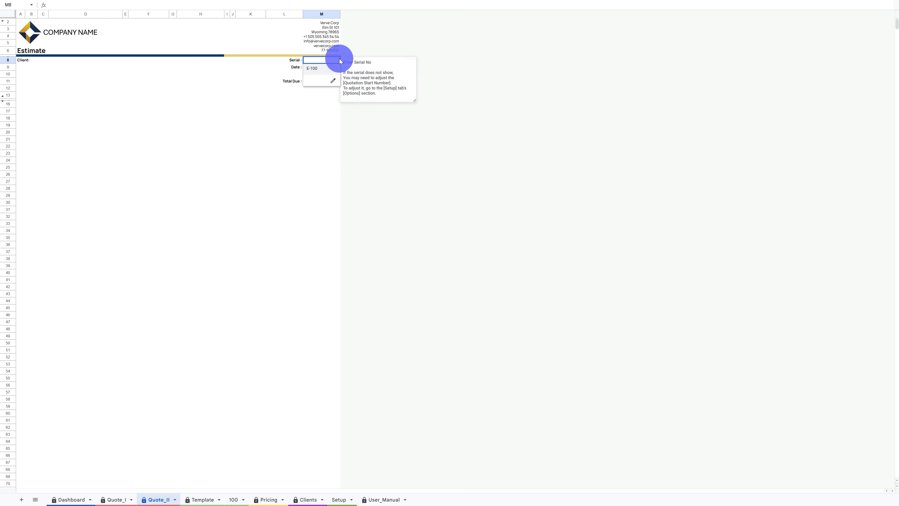
left_click(312, 67)
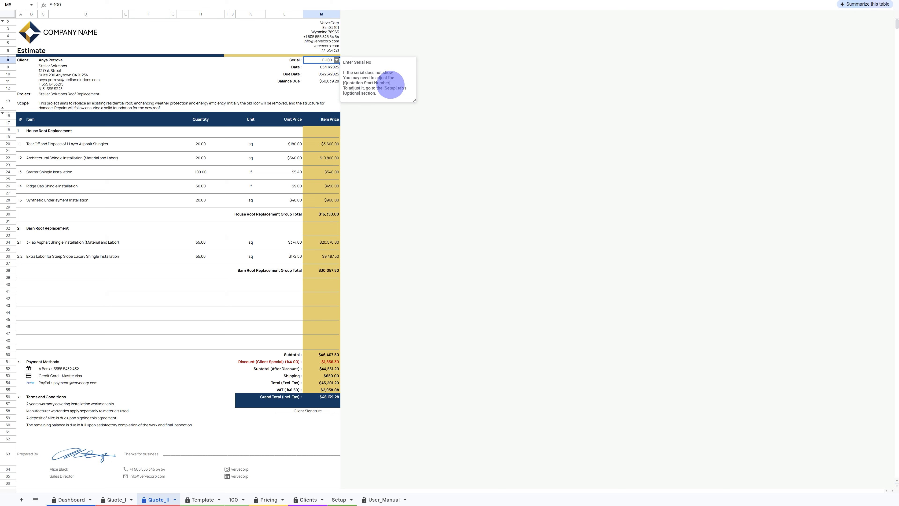
- Download the Quote_II sheet as a PDF, exporting the current sheet on A4 portrait
left_click(295, 61)
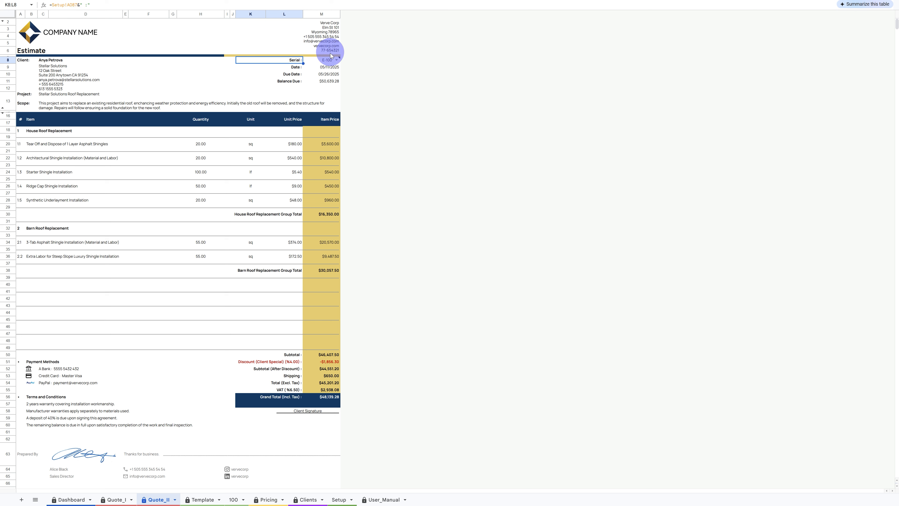
mouse_move(332, 59)
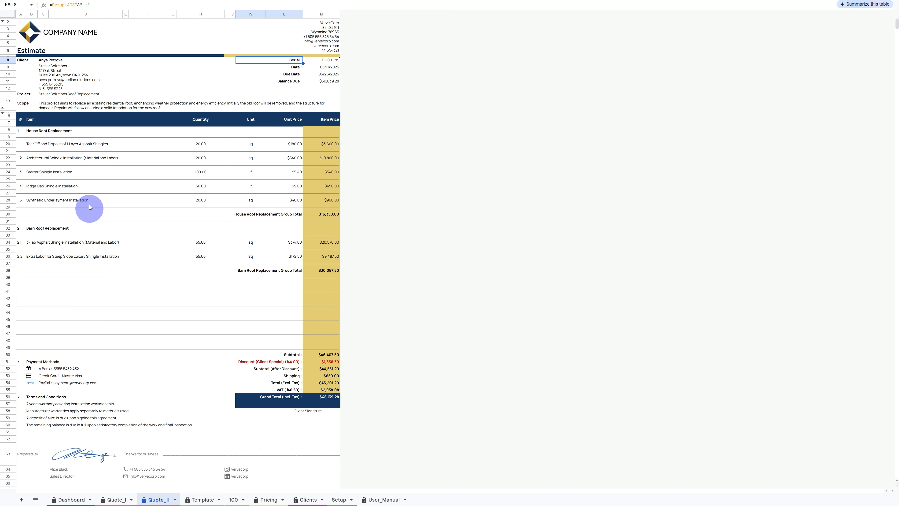
key("Escape")
left_click(26, 15)
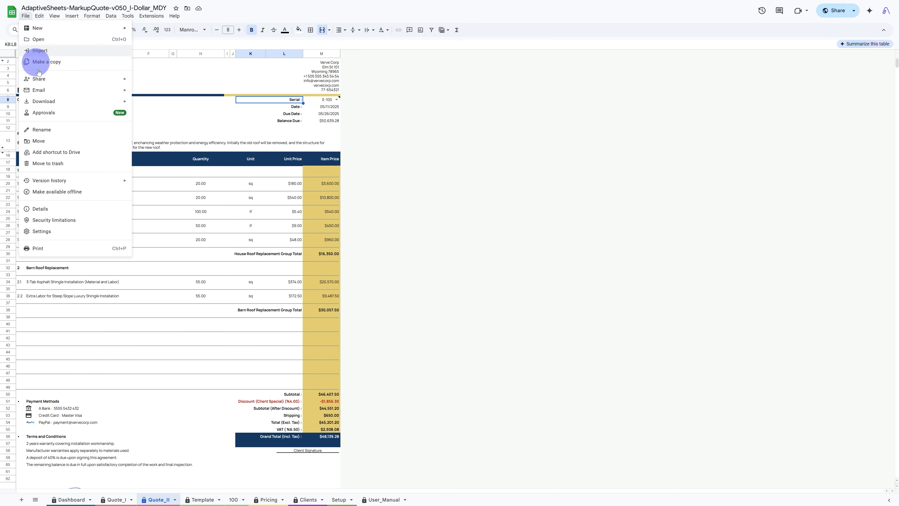
mouse_move(53, 105)
left_click(157, 127)
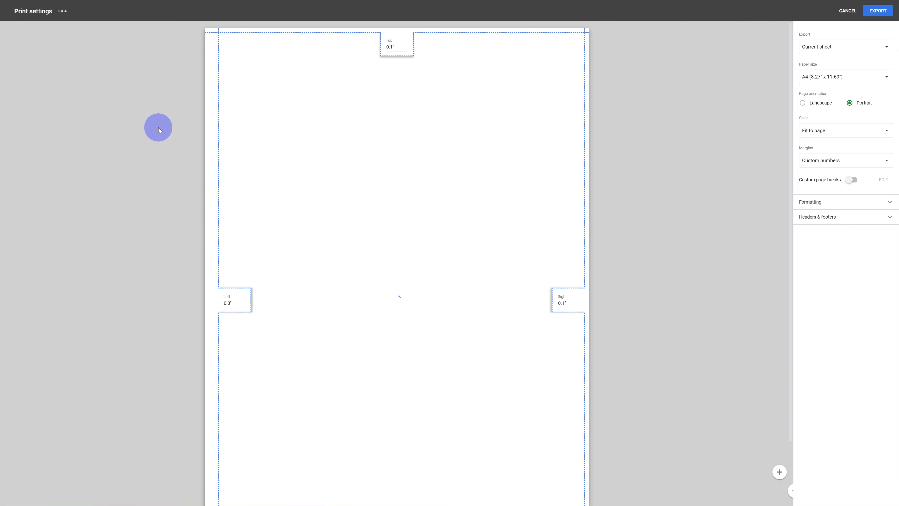
left_click(874, 14)
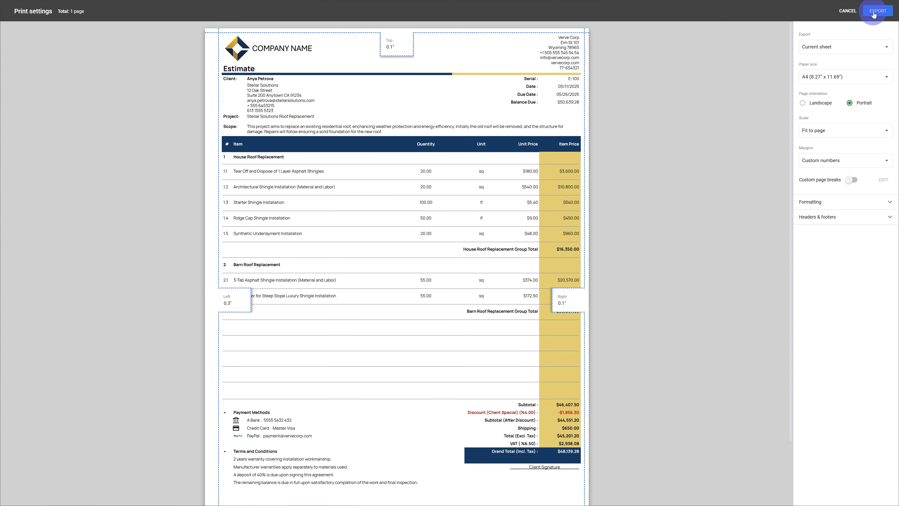
- Confirm the PDF export of the current sheet
left_click(846, 14)
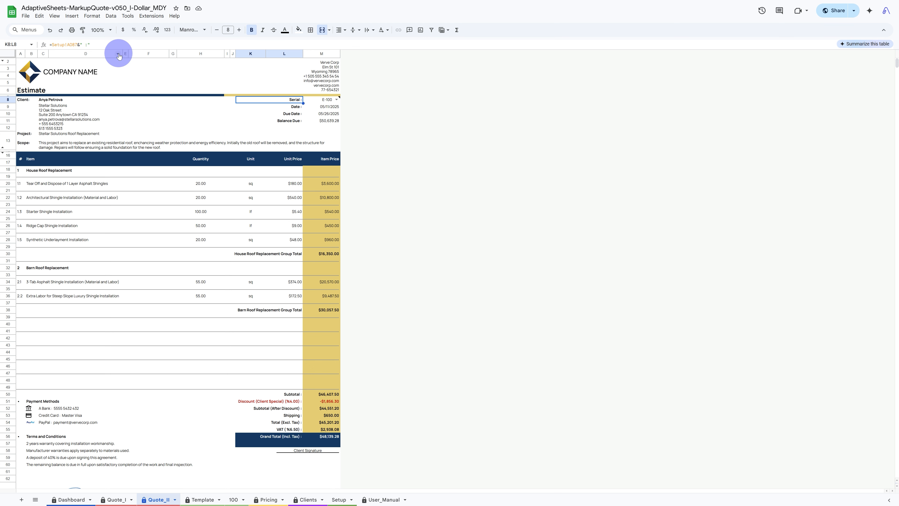
- Recolor the Quote_II sheet's conditional formatting highlight rules from yellow to light green fill, confirming the protected-sheet warning
left_click(8, 53)
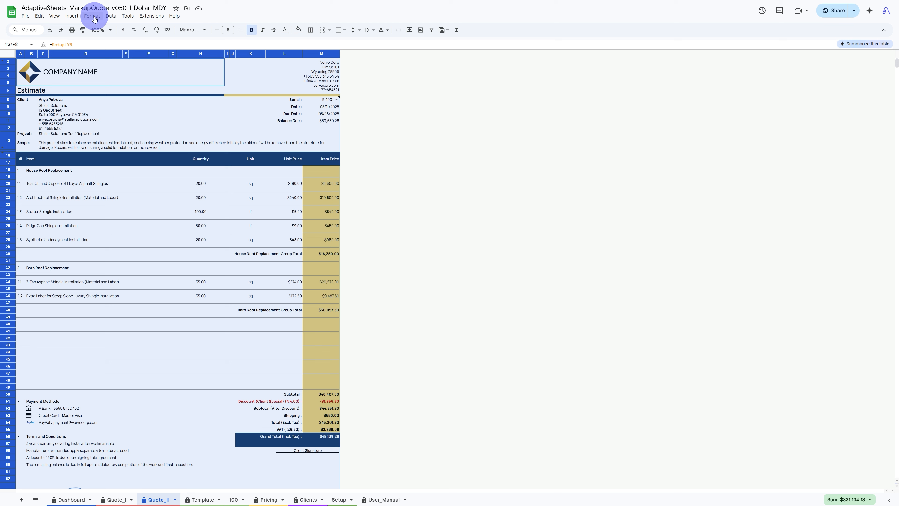
left_click(93, 16)
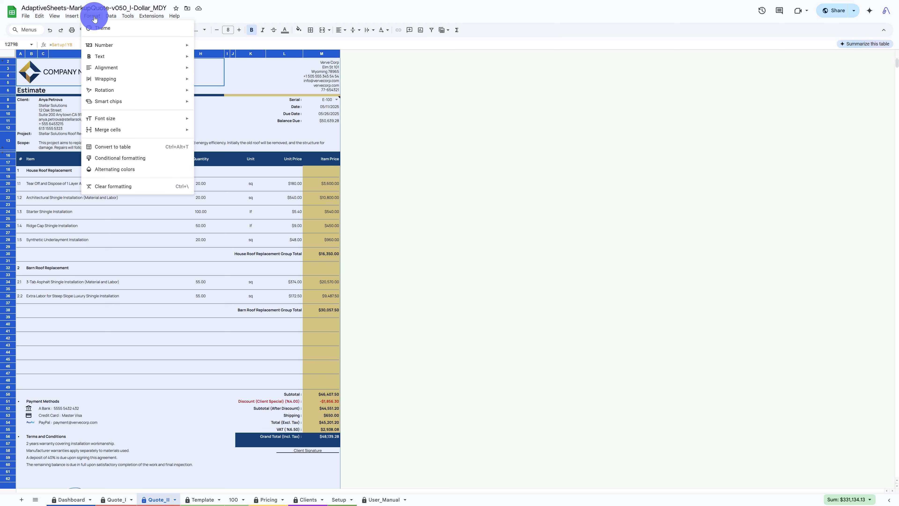
left_click(140, 163)
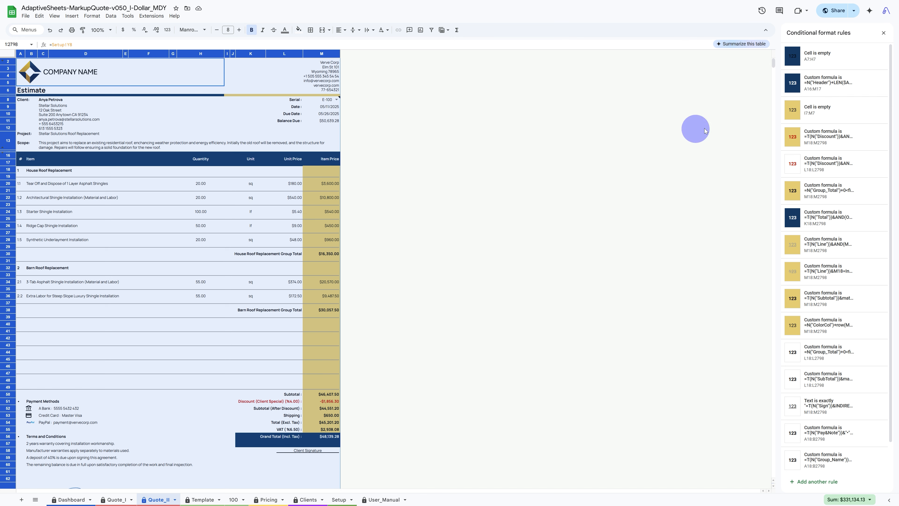
left_click(835, 112)
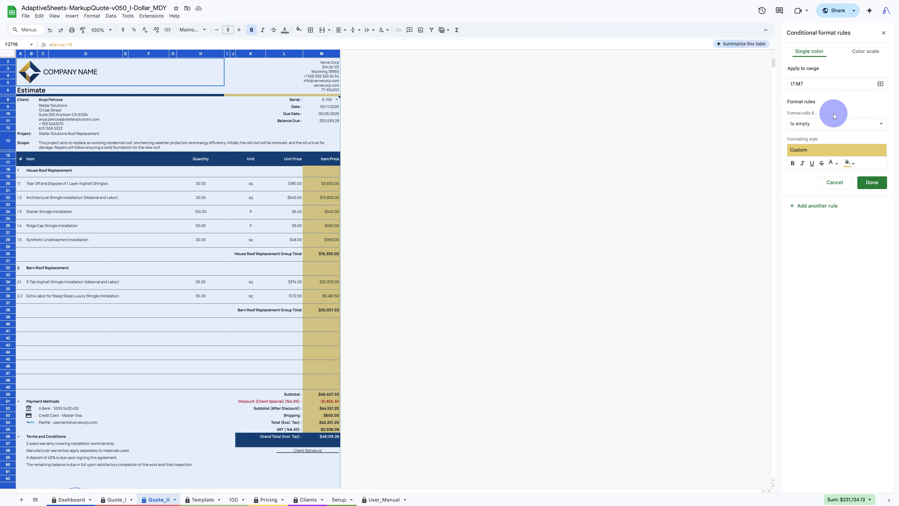
left_click(846, 169)
left_click(816, 196)
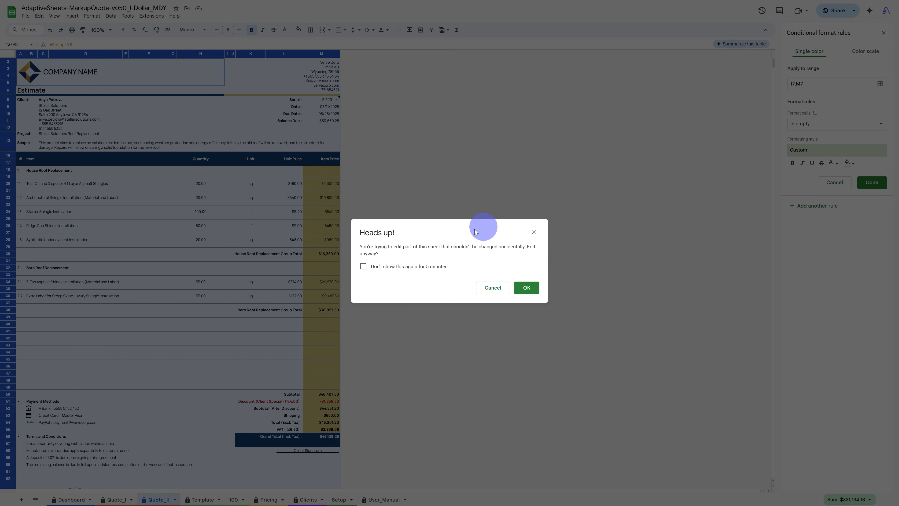
left_click(400, 266)
left_click(513, 284)
left_click(840, 161)
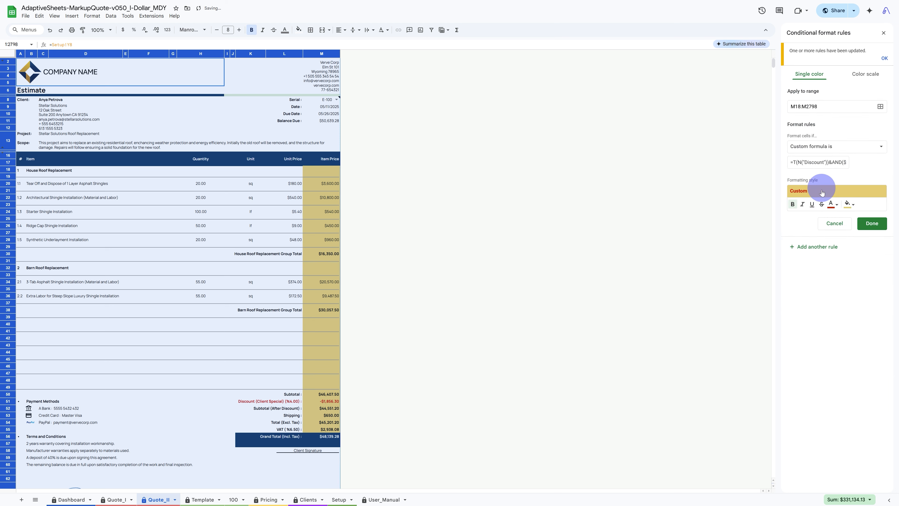
left_click(850, 206)
left_click(810, 241)
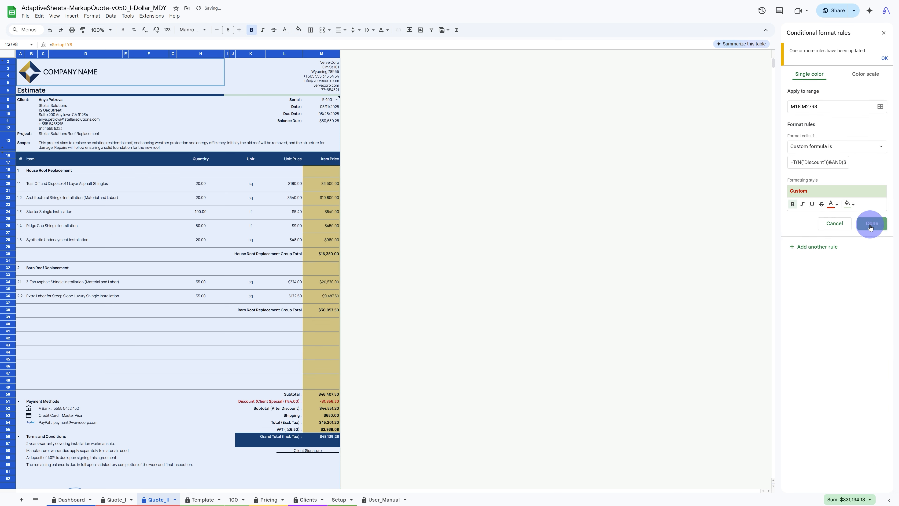
left_click(870, 225)
left_click(838, 213)
left_click(848, 205)
left_click(813, 231)
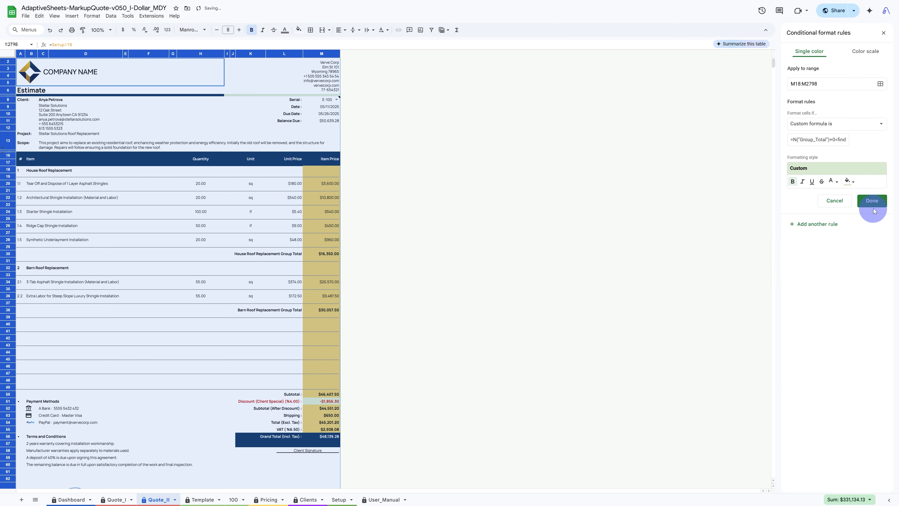
left_click(872, 201)
left_click(829, 244)
left_click(851, 180)
left_click(814, 213)
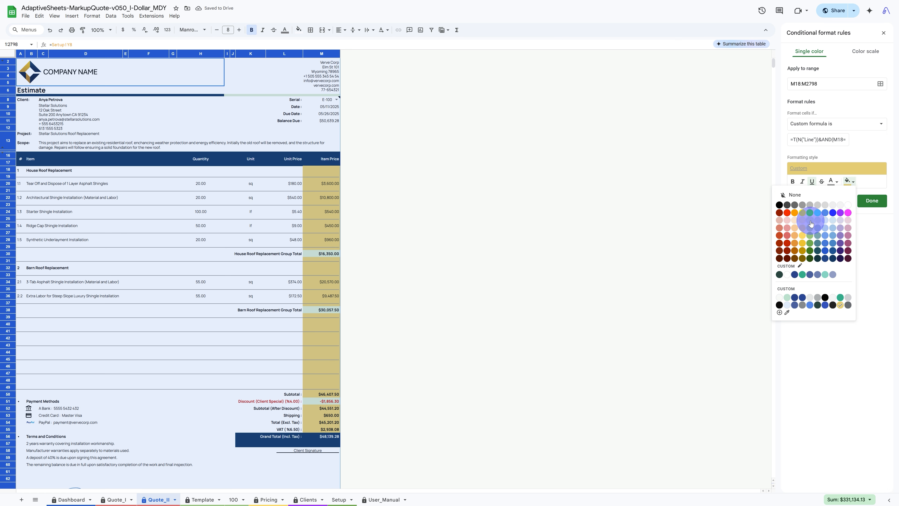
left_click(870, 201)
left_click(809, 270)
left_click(849, 181)
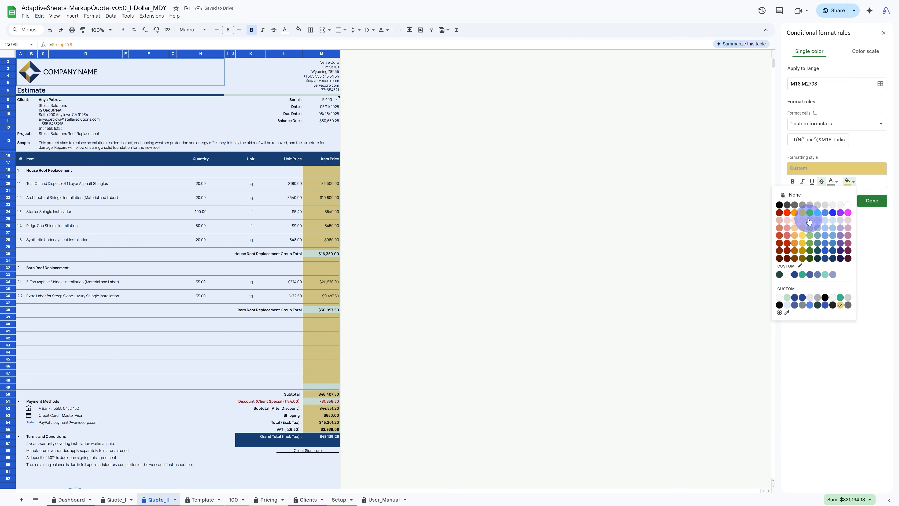
left_click(810, 213)
left_click(872, 201)
left_click(807, 291)
left_click(849, 181)
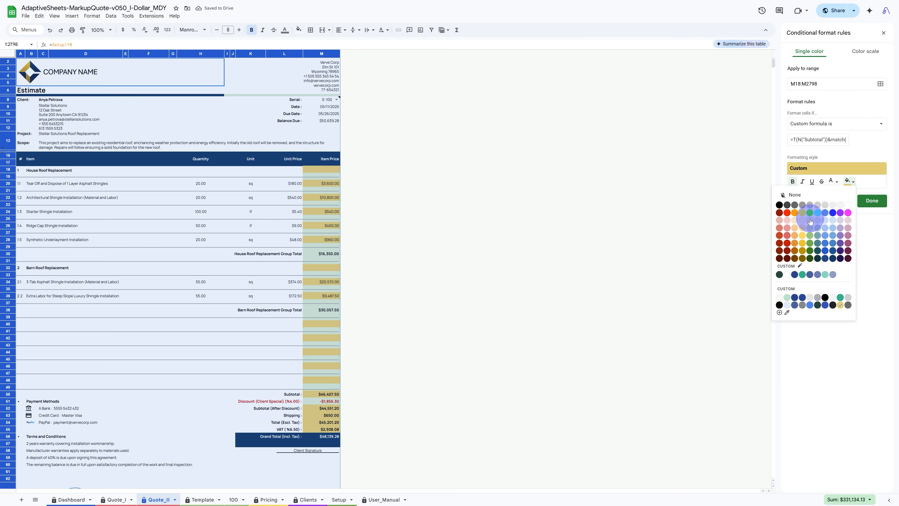
left_click(810, 213)
left_click(867, 205)
left_click(821, 312)
left_click(849, 181)
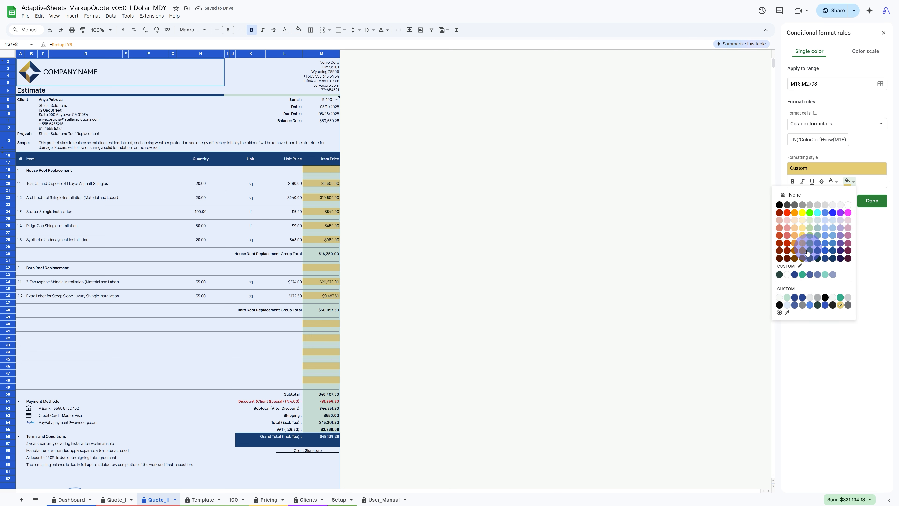
left_click(813, 223)
left_click(872, 201)
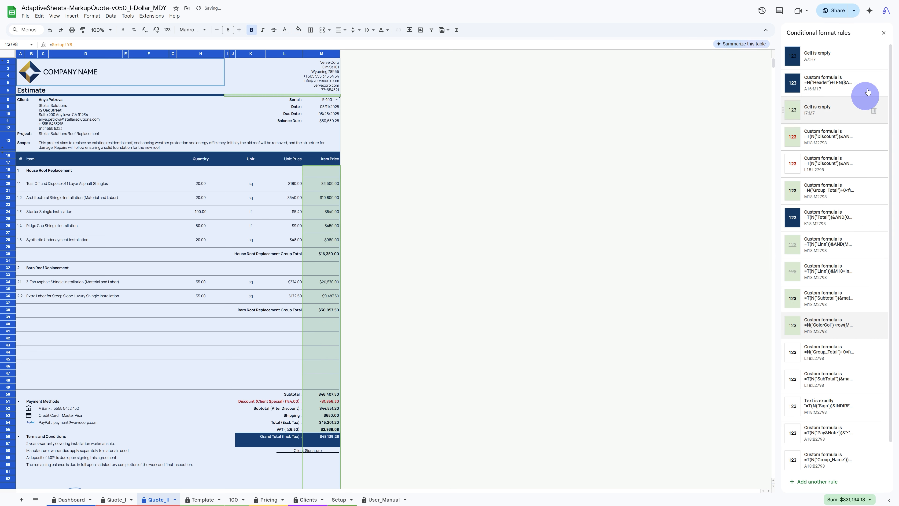
left_click(884, 32)
- Switch the spreadsheet view to full screen and dismiss the hidden-controls notice
left_click(335, 67)
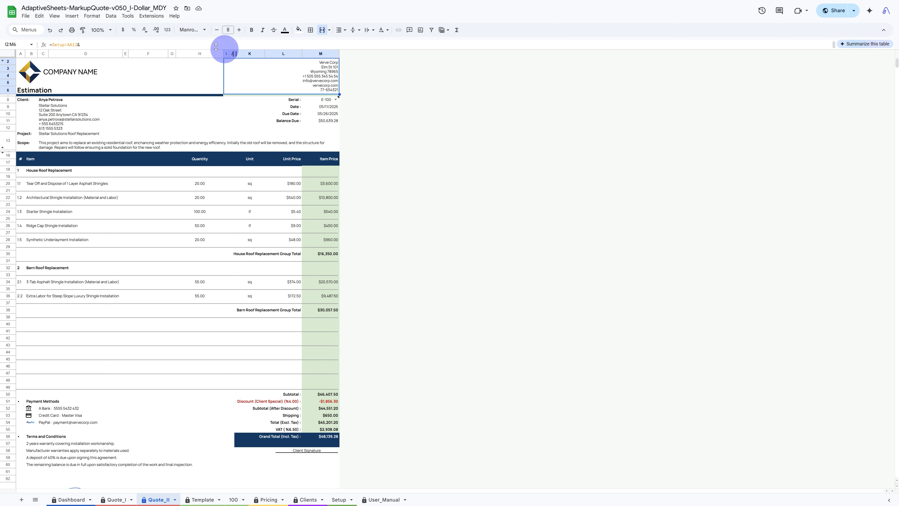
left_click(55, 16)
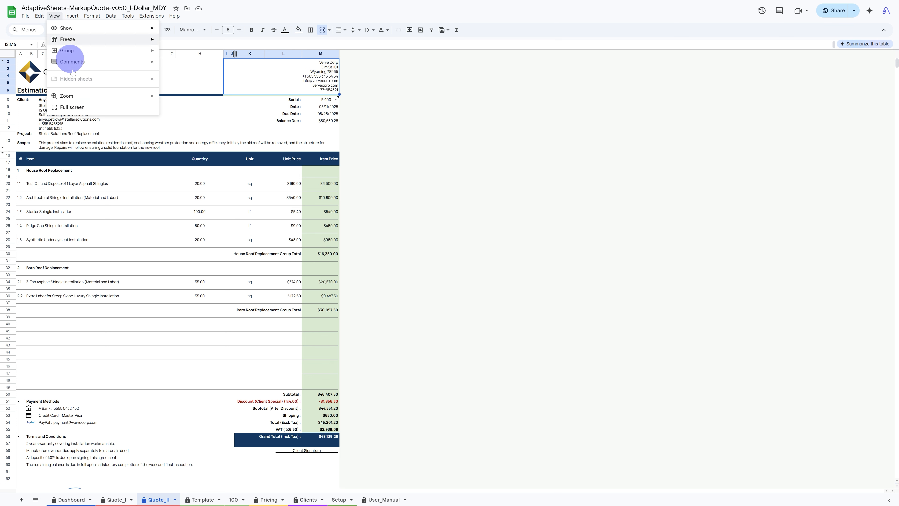
left_click(73, 107)
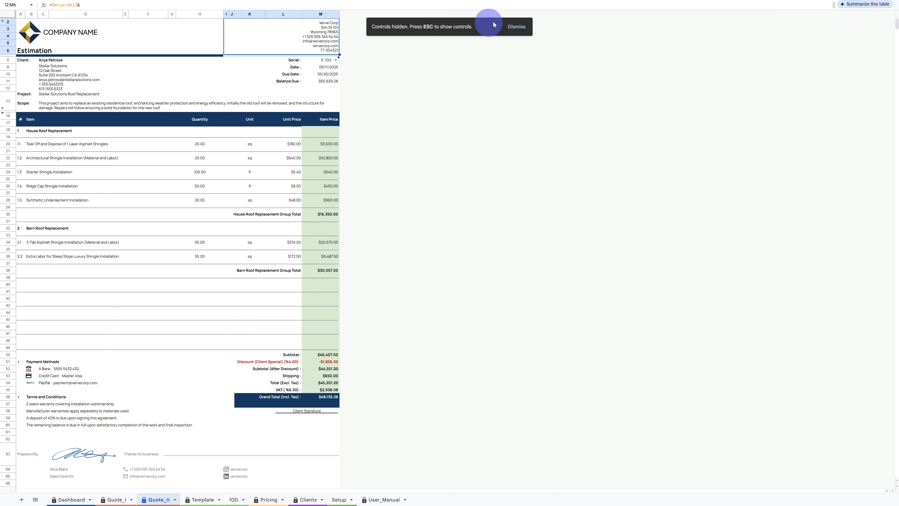
left_click(516, 26)
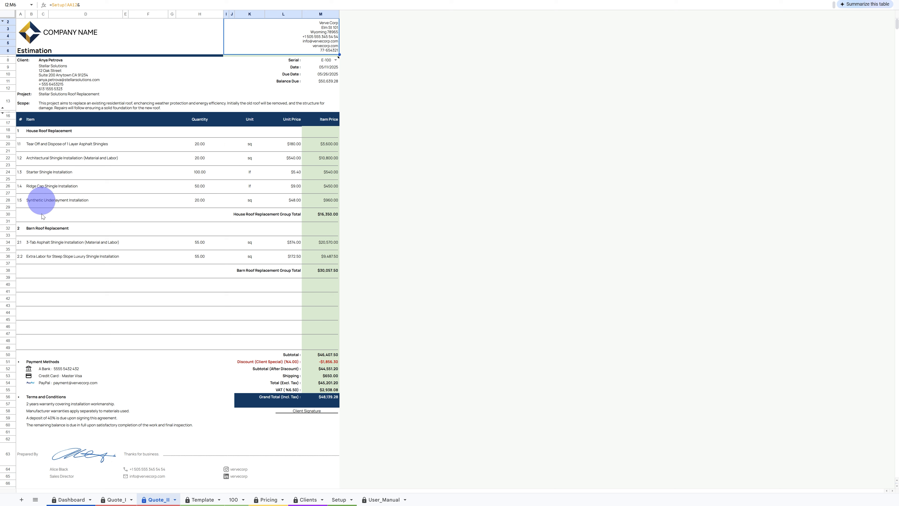
- Open the Setup sheet and expand the collapsed column group to reveal the quote preview
left_click(340, 500)
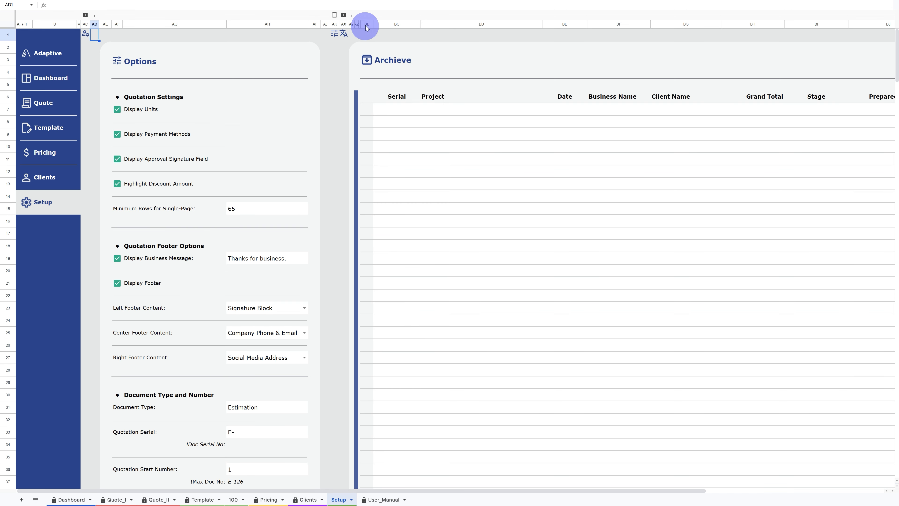
left_click(370, 15)
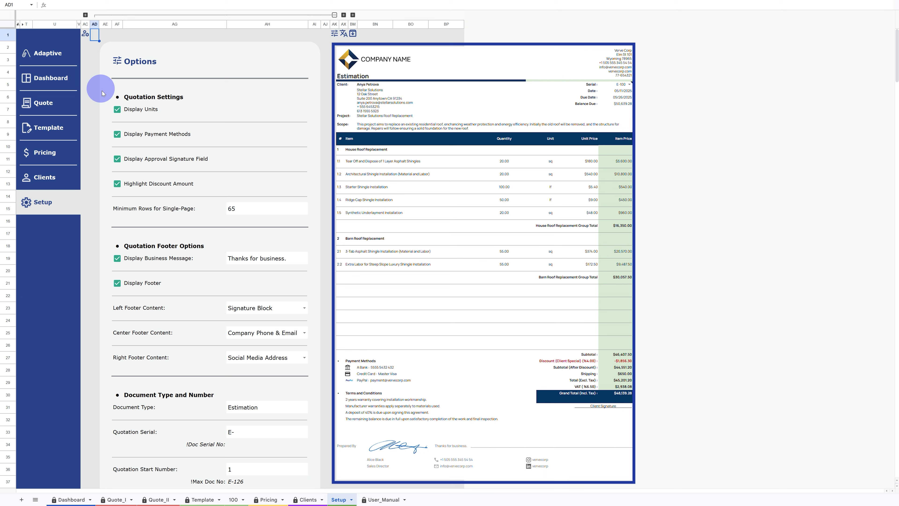
- Toggle the Display Units, Payment Methods, Approval Signature Field and Highlight Discount Amount options off and back on
left_click(117, 112)
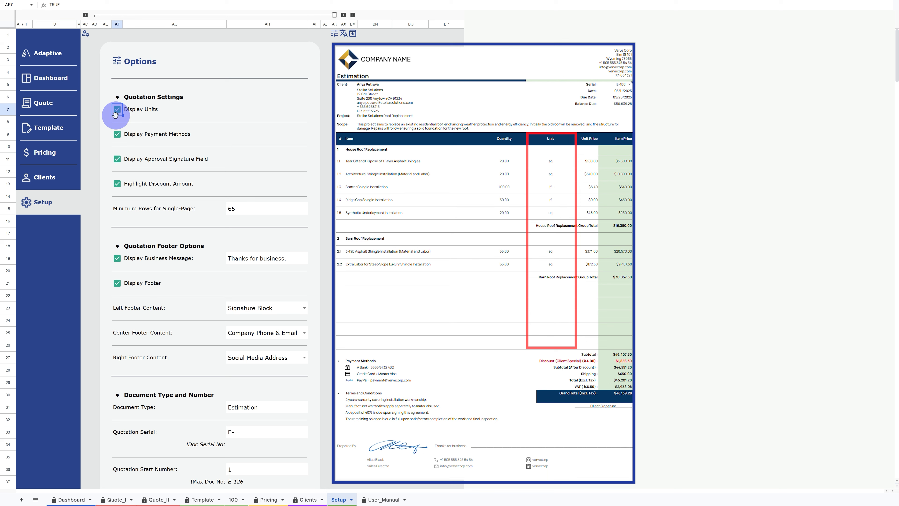
left_click(118, 135)
left_click(119, 137)
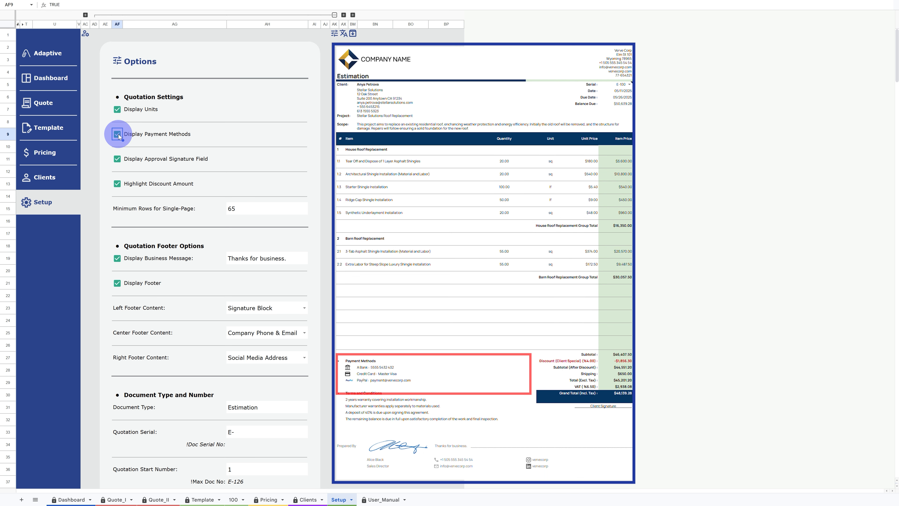
left_click(118, 159)
left_click(118, 160)
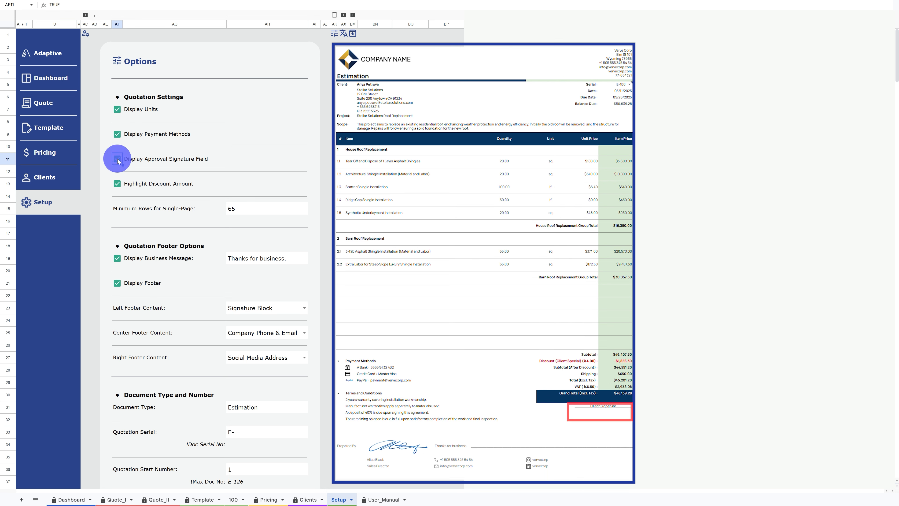
left_click(117, 185)
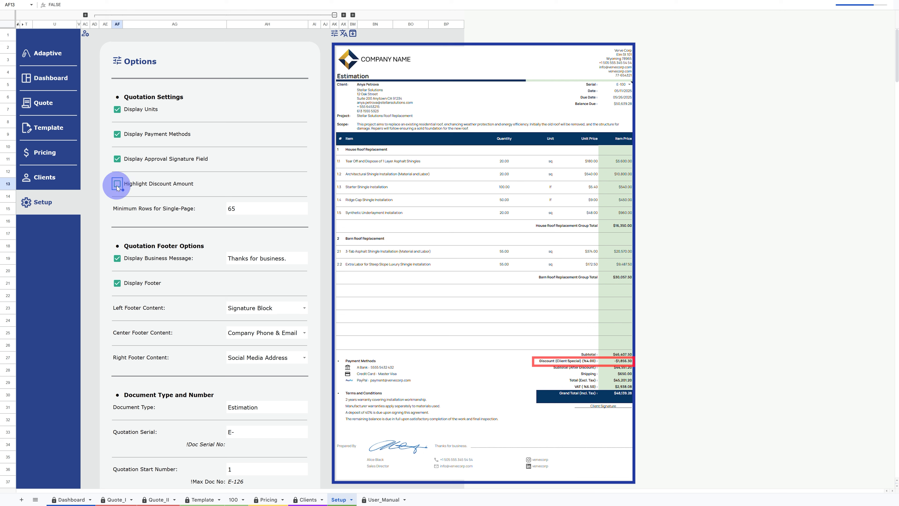
left_click(118, 185)
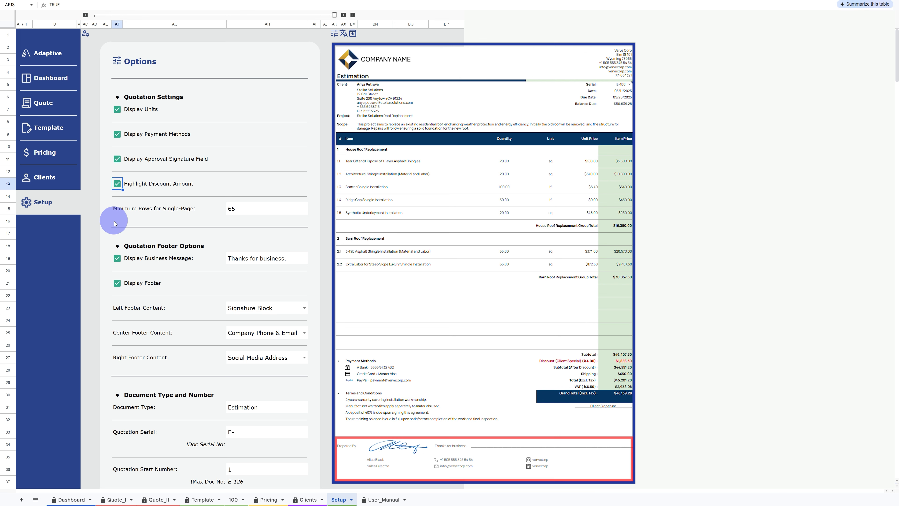
- Change the minimum rows for a single page to 60 and then back to 65
left_click(257, 210)
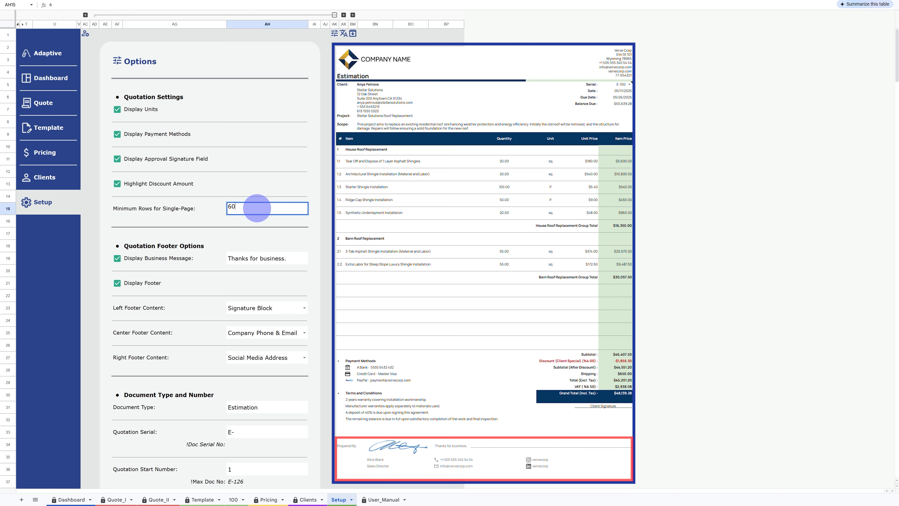
type("60")
key("Return")
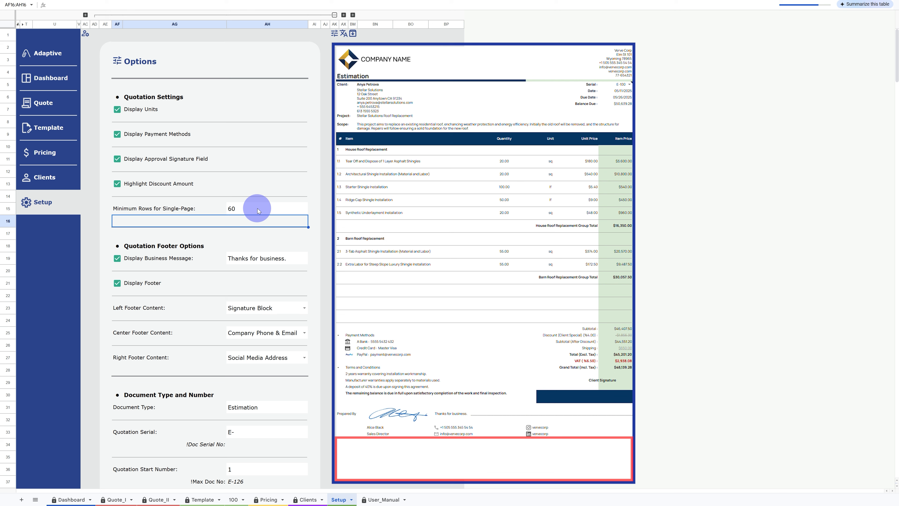
left_click(257, 211)
type("65")
key("Return")
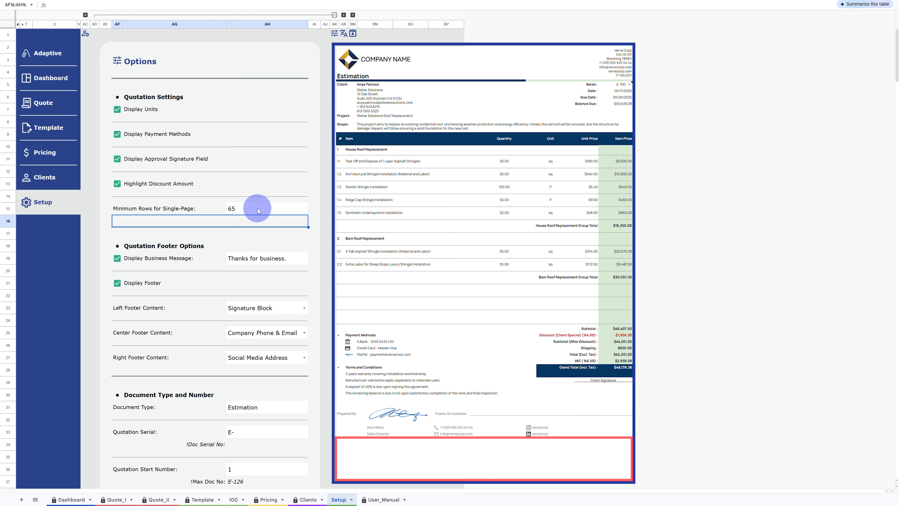
- Toggle the Display Business Message and Display Footer options off and back on
left_click(117, 258)
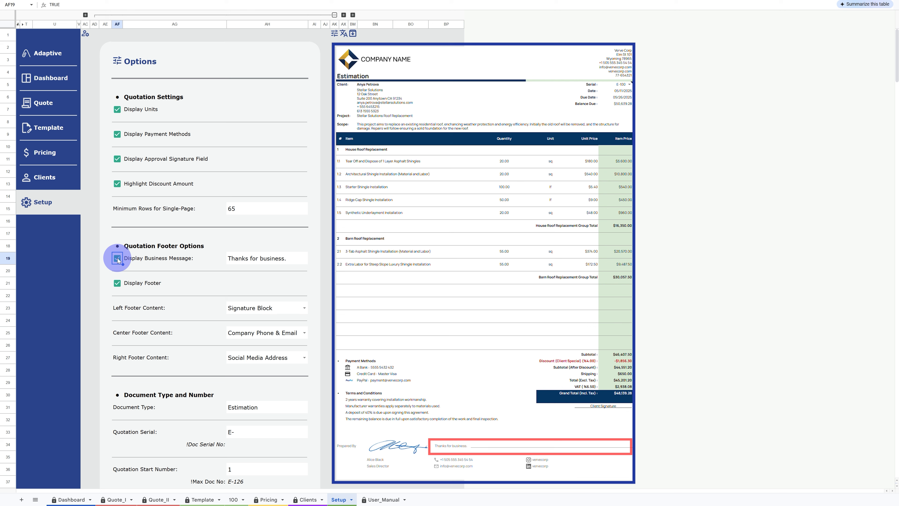
left_click(117, 283)
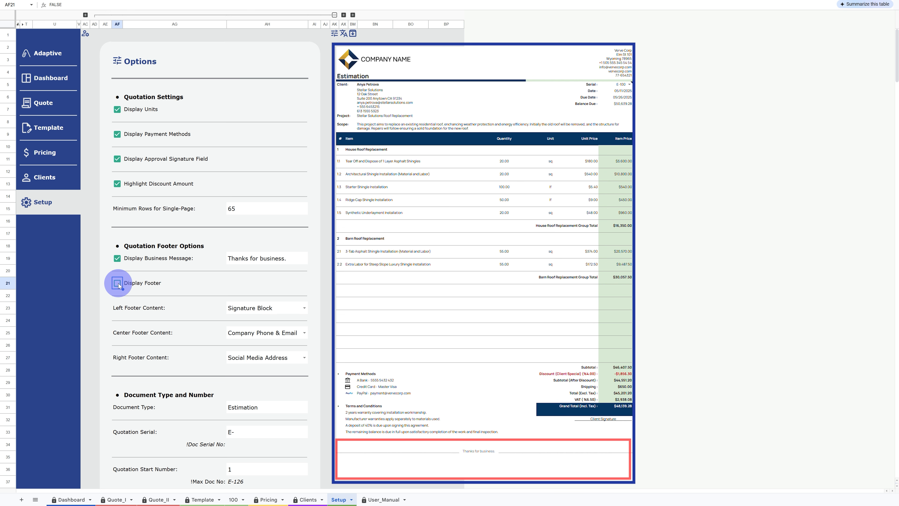
left_click(117, 283)
- Change the left footer content to Website & Brand Name, then back to Signature Block
left_click(303, 307)
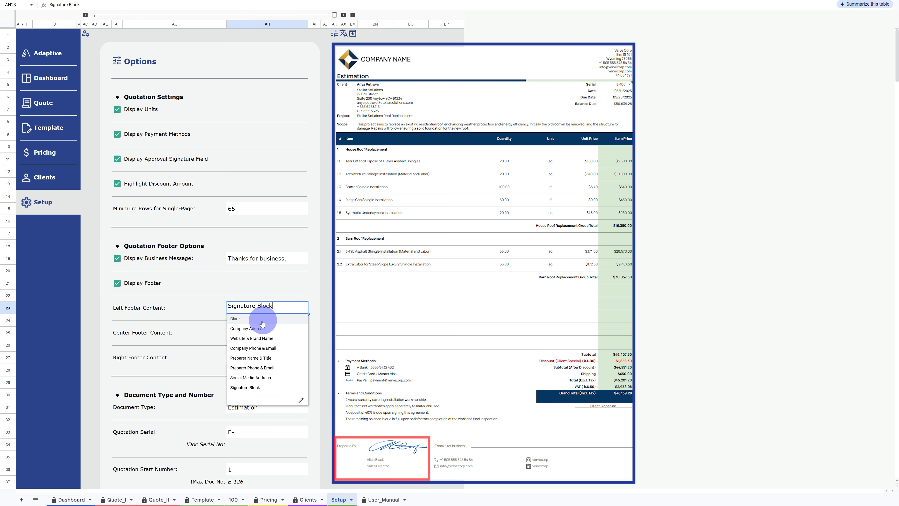
left_click(253, 339)
left_click(303, 307)
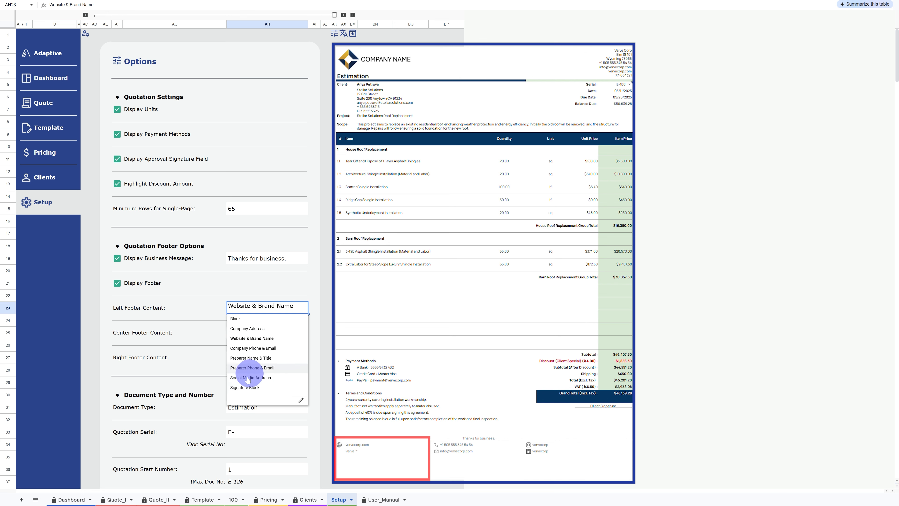
left_click(246, 388)
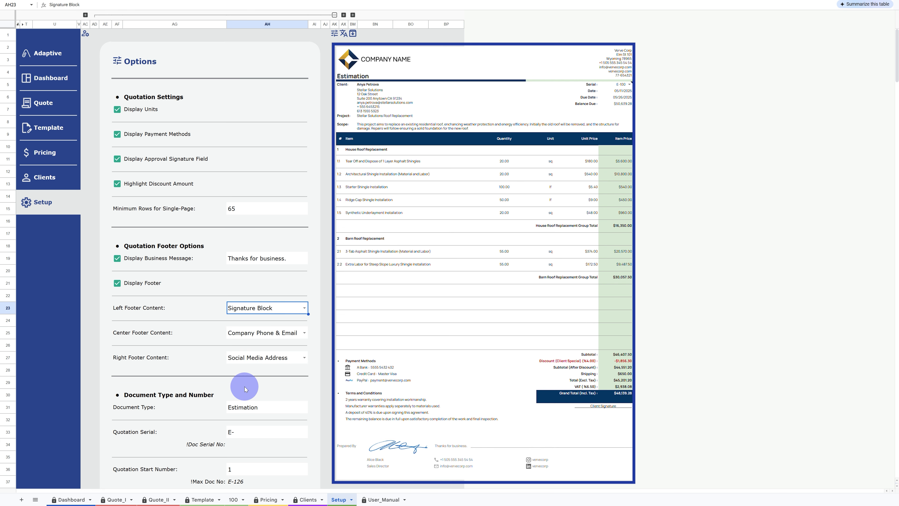
- Select the Document Type setting and scroll through the document type, regional and rounding options
left_click(252, 407)
scroll(254, 396, "down", 2)
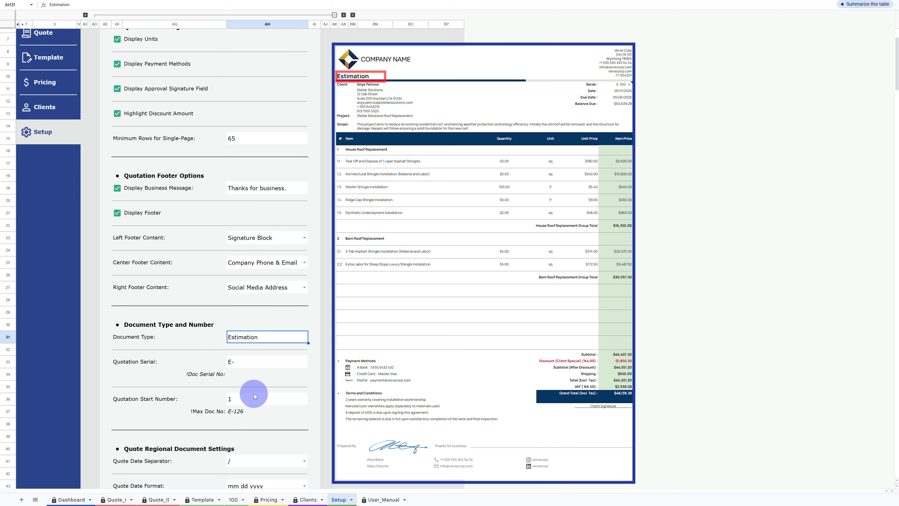
scroll(254, 396, "down", 7)
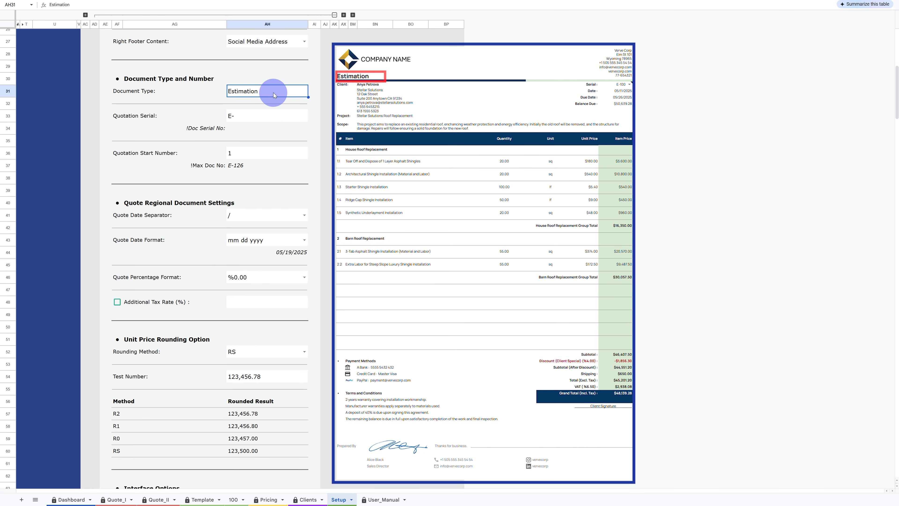
- Change the document type to Quotation, then back to Estimation
type("Quotati")
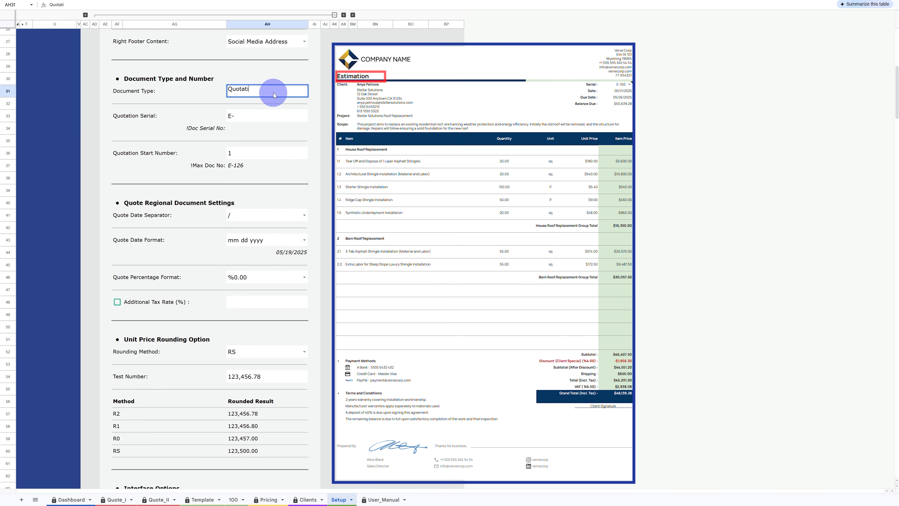
type("on")
key("Return")
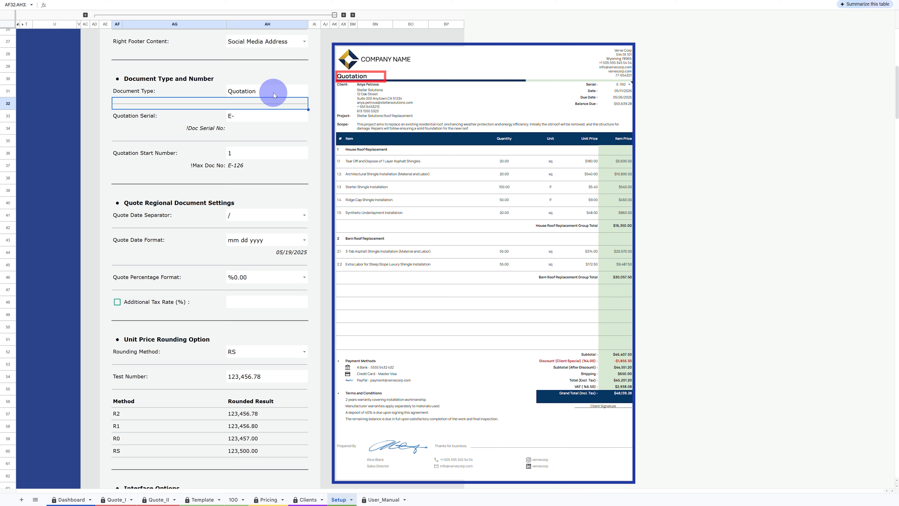
left_click(274, 95)
type("Estimation")
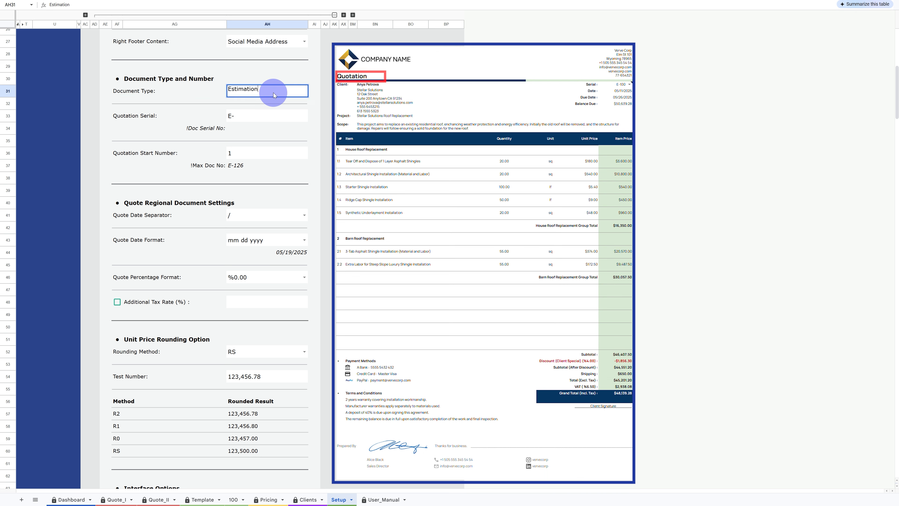
key("Return")
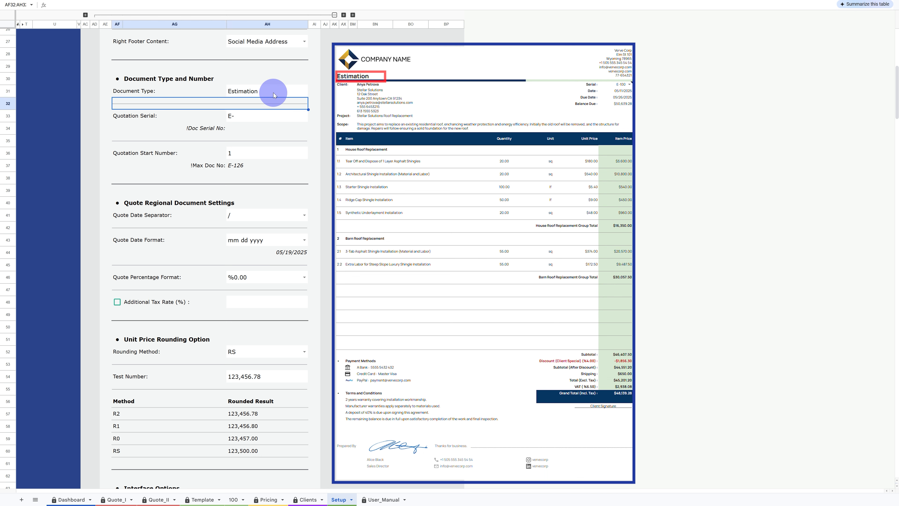
- Set the quotation serial prefix to E-2025-1
left_click(271, 117)
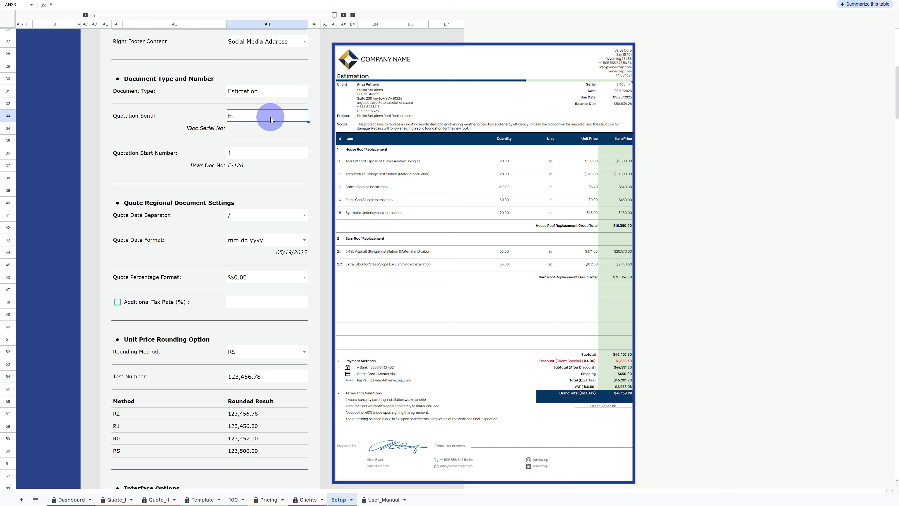
type("E-2025-1")
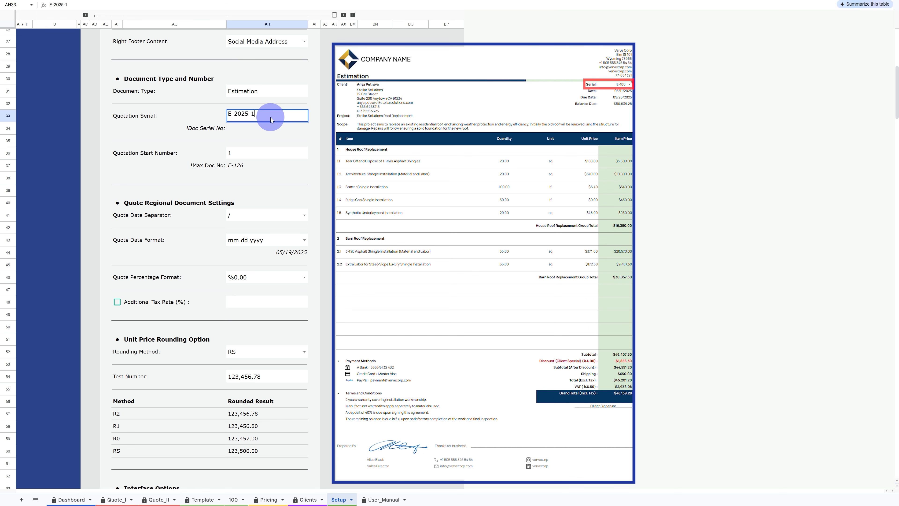
key("Return")
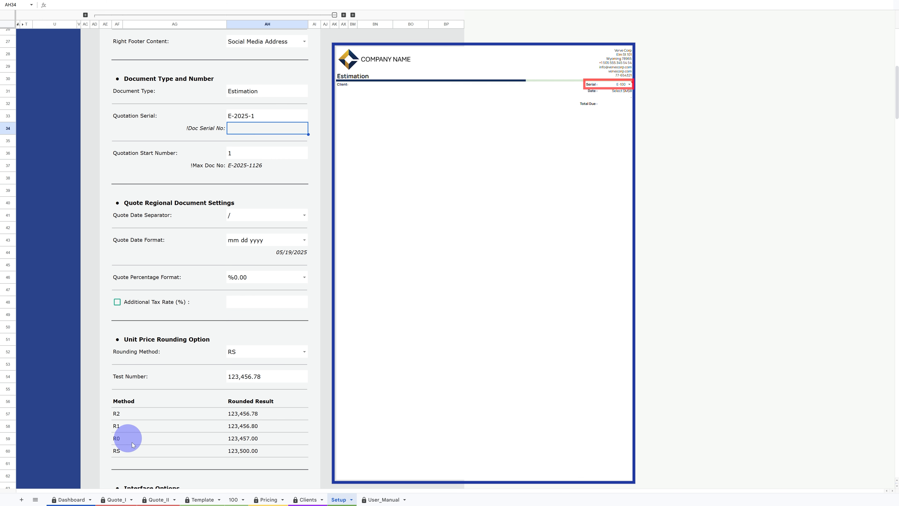
- Check the updated serial on the Quote_II sheet and return to the Setup sheet
left_click(150, 497)
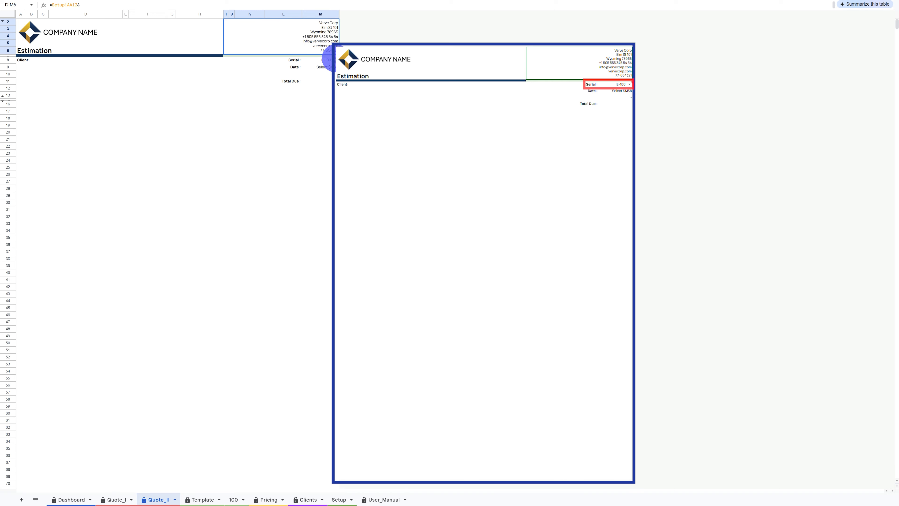
left_click(331, 60)
left_click(318, 68)
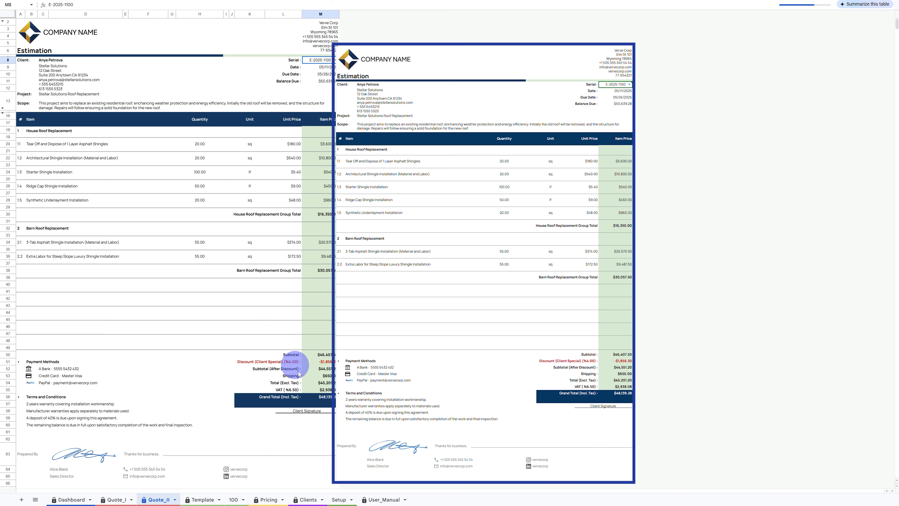
left_click(340, 499)
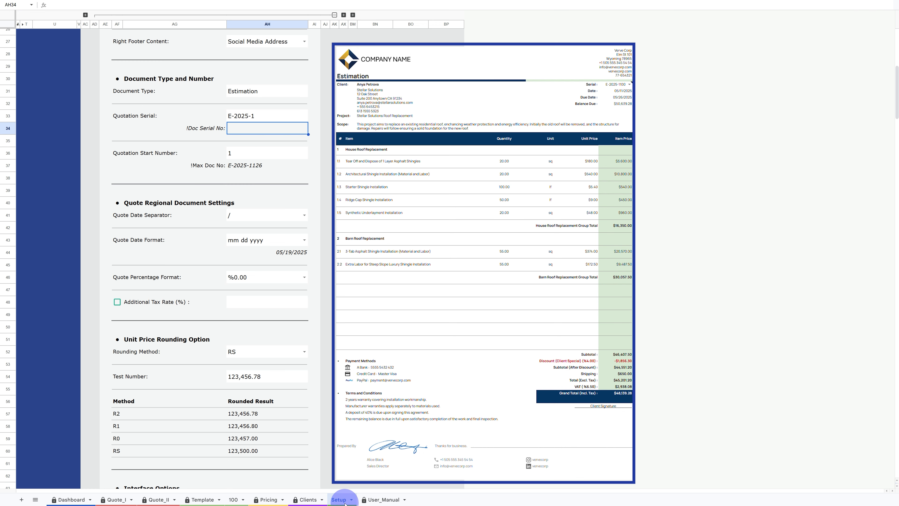
- Set the quotation start number to 100
left_click(271, 153)
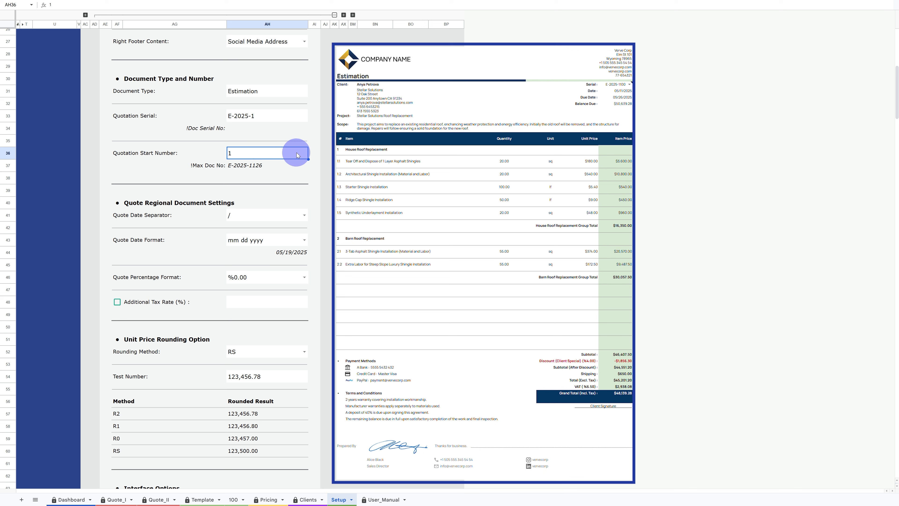
type("100")
key("Return")
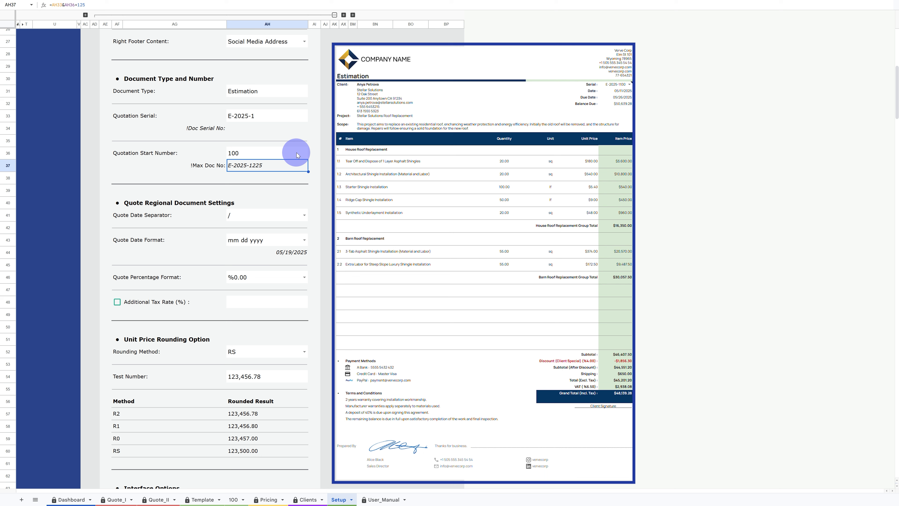
- Switch the quote date format to dd mmm yyyy, then back to mm dd yyyy
left_click(302, 241)
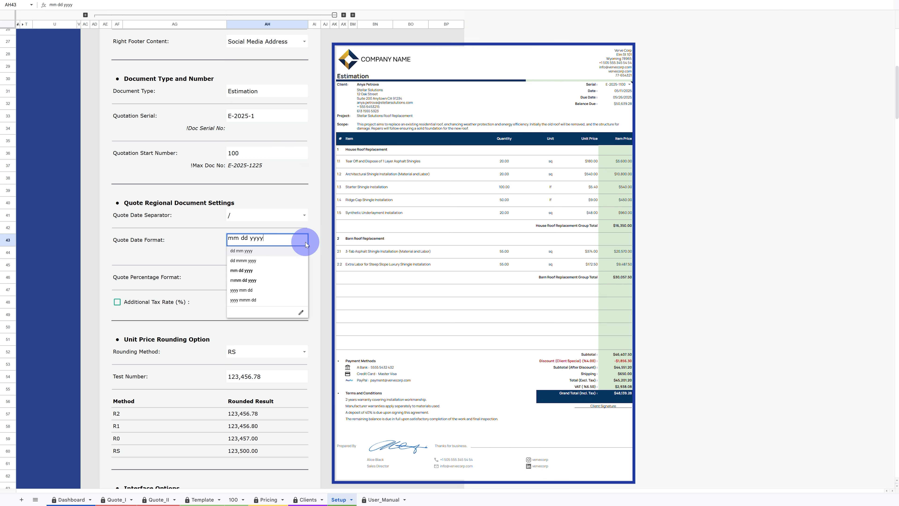
left_click(263, 261)
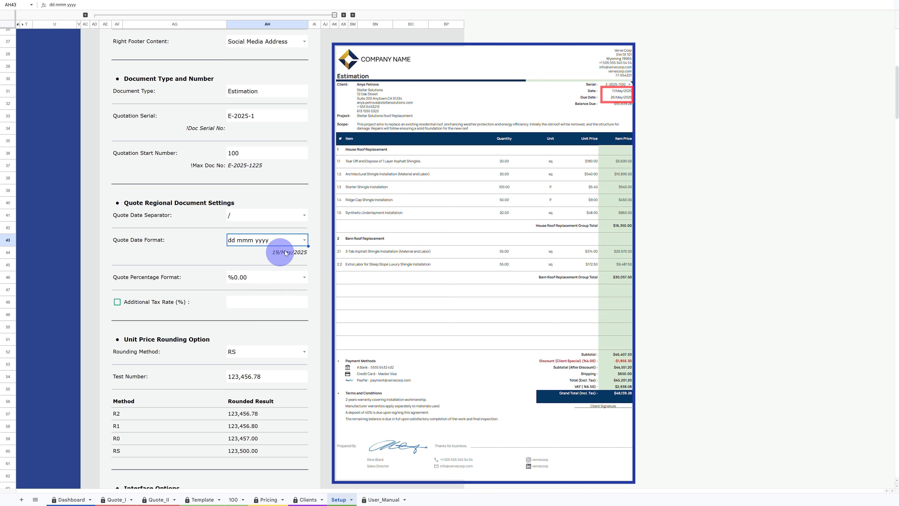
left_click(306, 243)
left_click(256, 271)
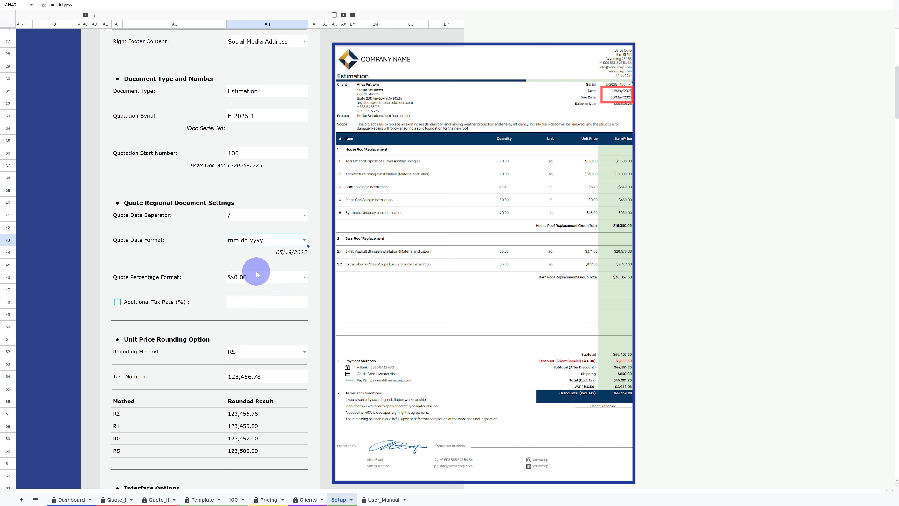
- Switch the quote percentage format to 0.00%, then back to %0.00
left_click(302, 276)
left_click(272, 288)
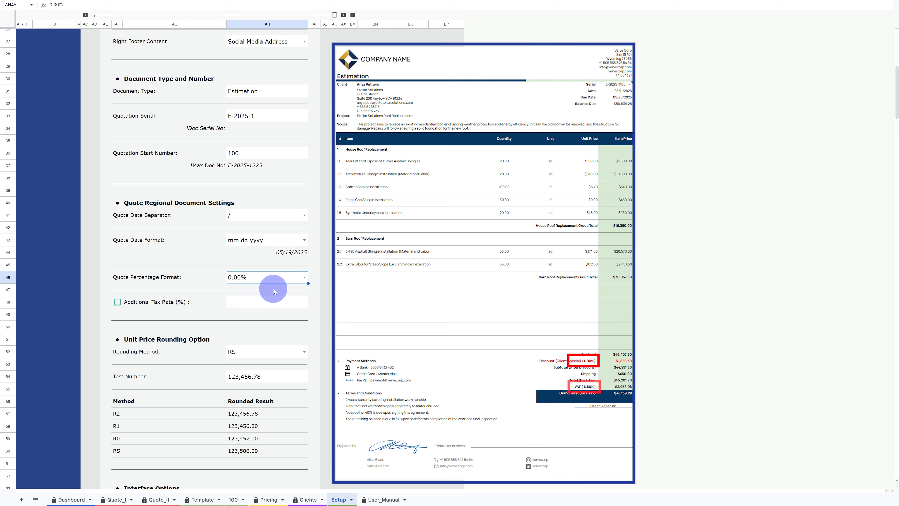
left_click(299, 280)
left_click(241, 296)
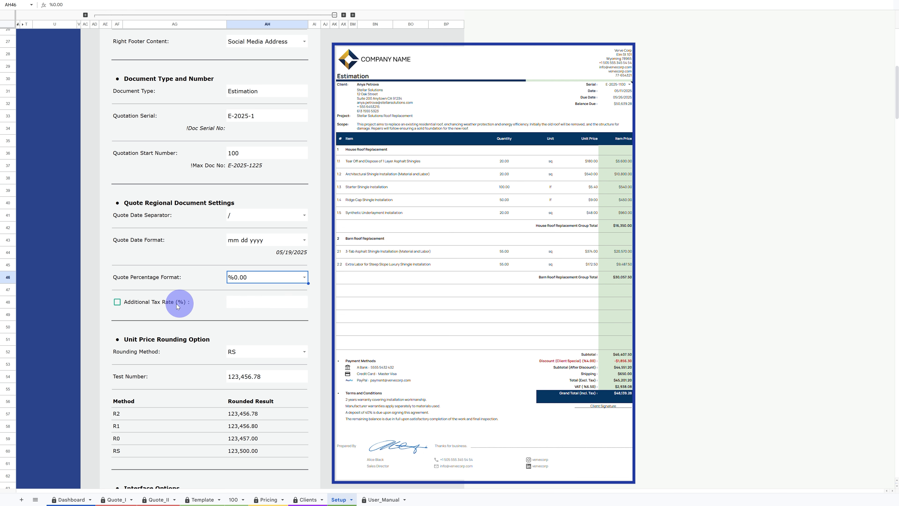
- Enable the additional tax rate with 4 percent, then disable it and clear the rate
left_click(118, 302)
left_click(264, 301)
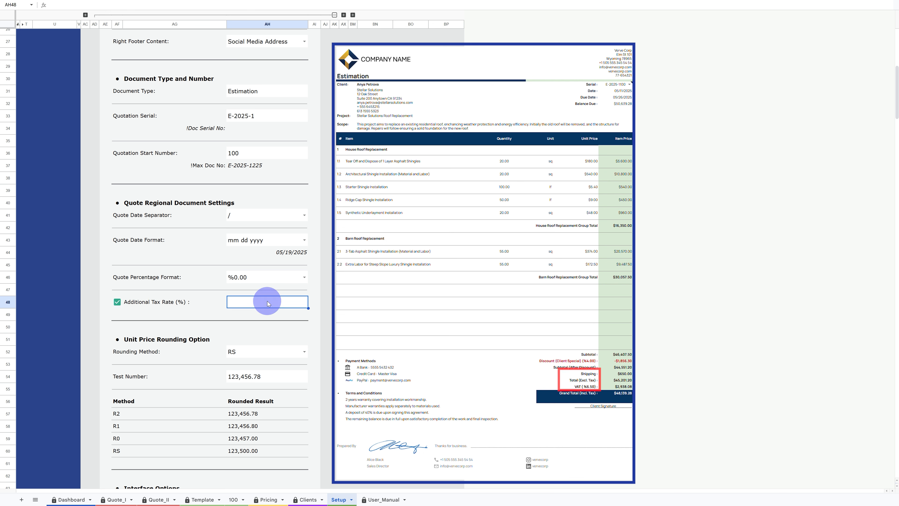
type("4")
key("Return")
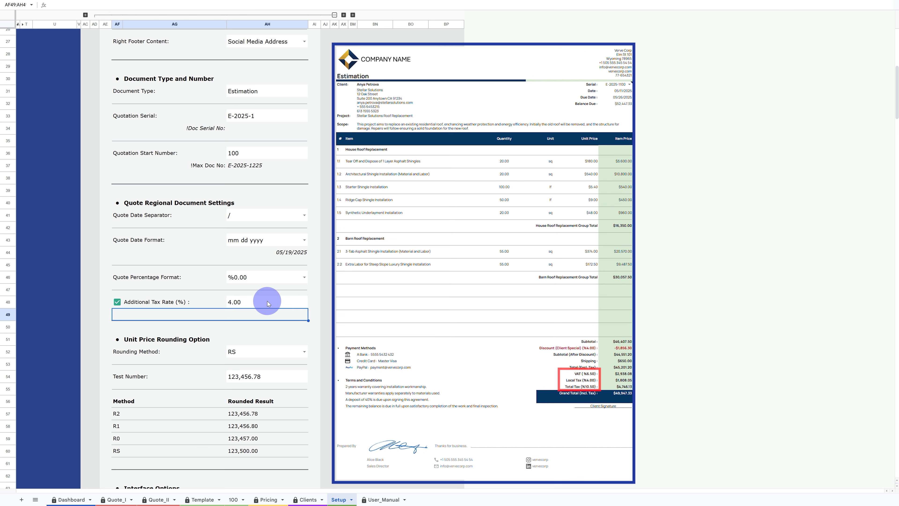
left_click(117, 302)
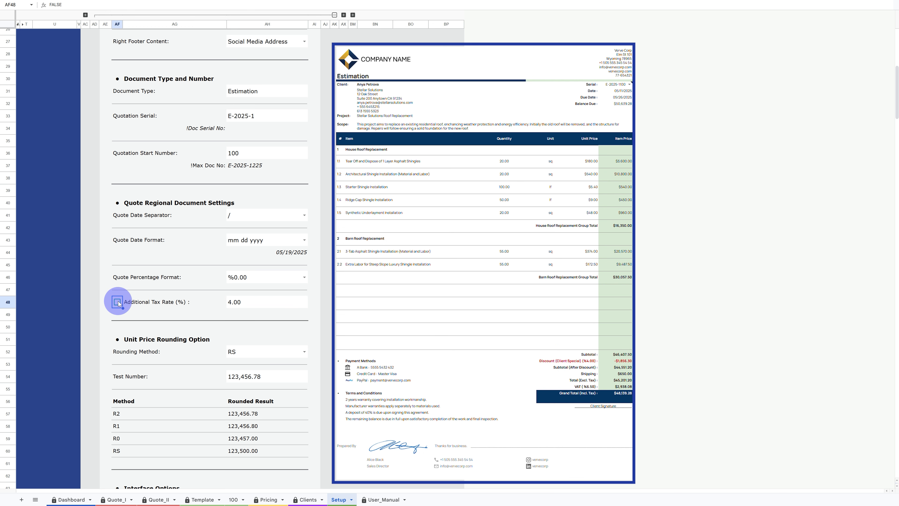
left_click(238, 302)
key("Delete")
- Rename the Pricing navigation menu link to Items, view the sidebar, then rename it back to Pricing
scroll(238, 303, "down", 7)
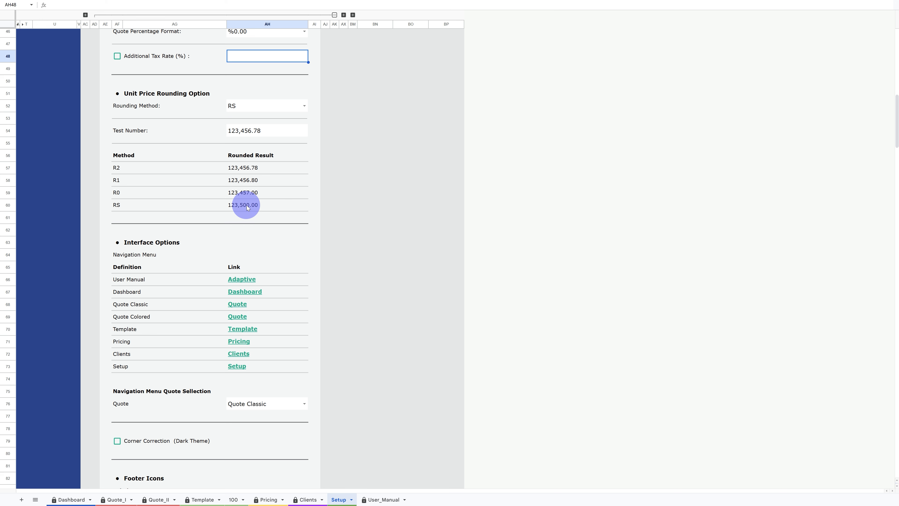
scroll(247, 208, "down", 3)
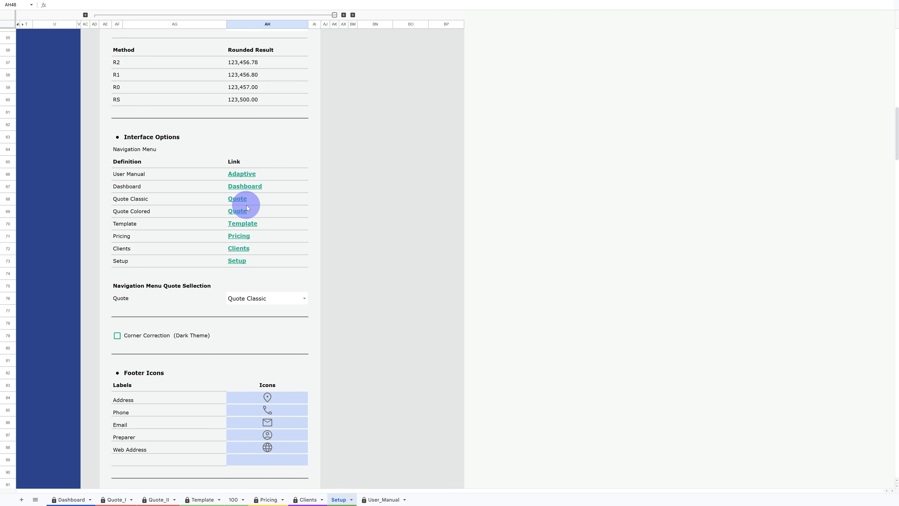
mouse_move(245, 241)
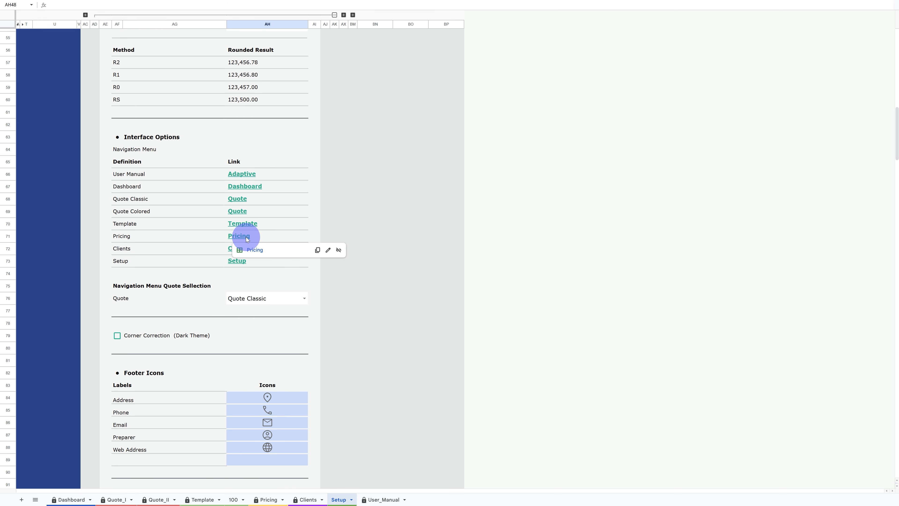
left_click(328, 249)
type("Items")
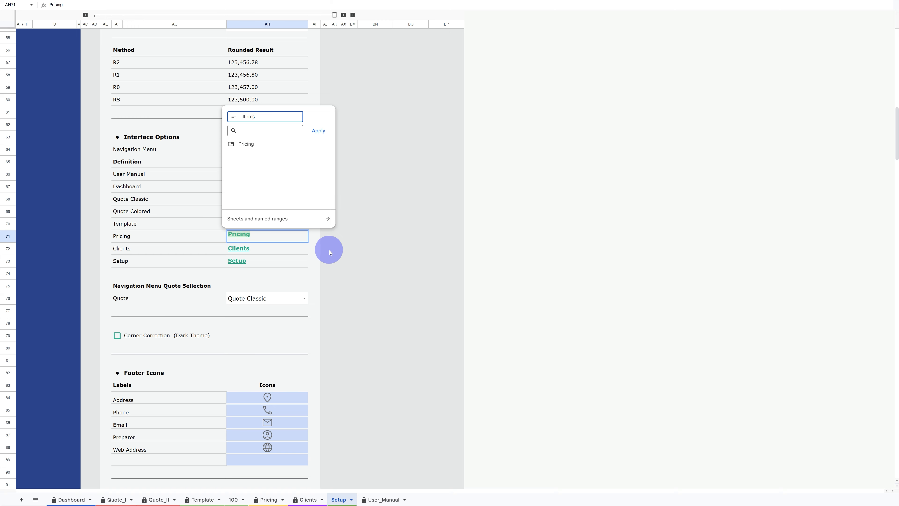
left_click(322, 132)
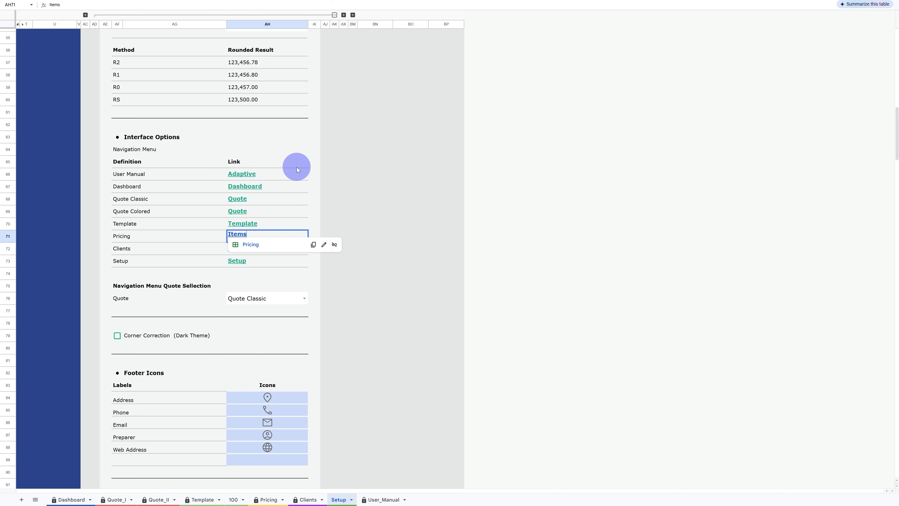
key("Return")
scroll(211, 208, "up", 15)
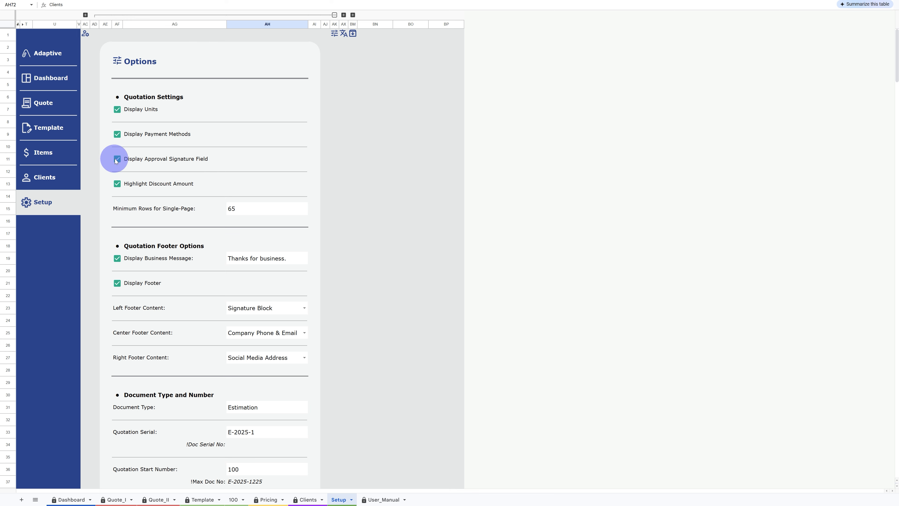
scroll(171, 167, "down", 15)
left_click(261, 269)
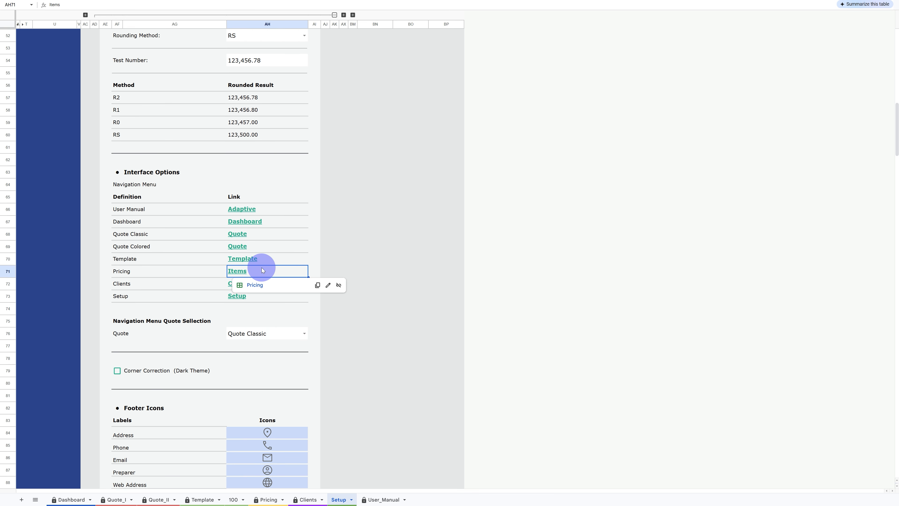
left_click(324, 281)
type("Pricing")
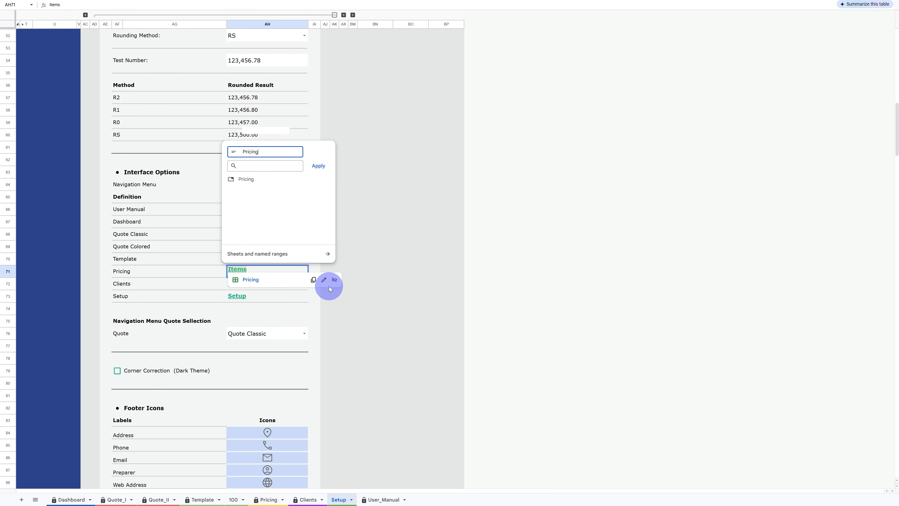
key("Return")
key("Return")
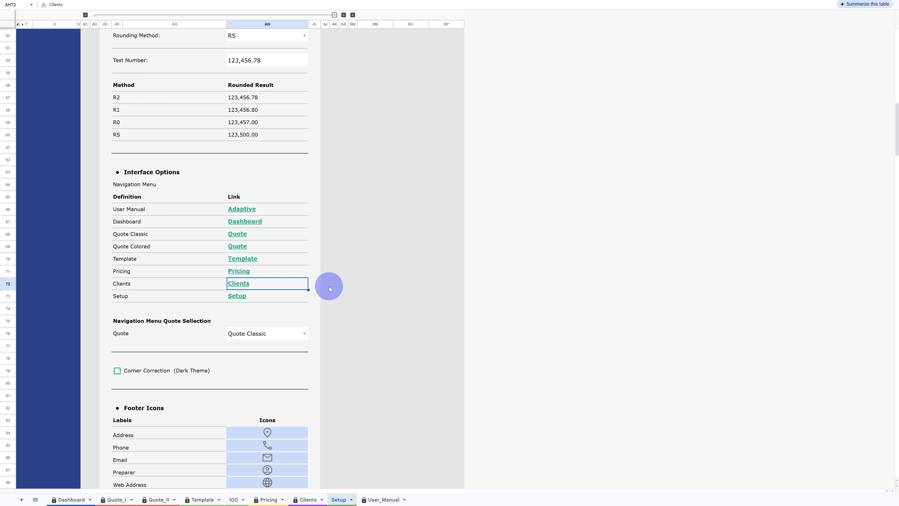
- Set the navigation menu quote selection to Quote Colored
scroll(292, 273, "down", 4)
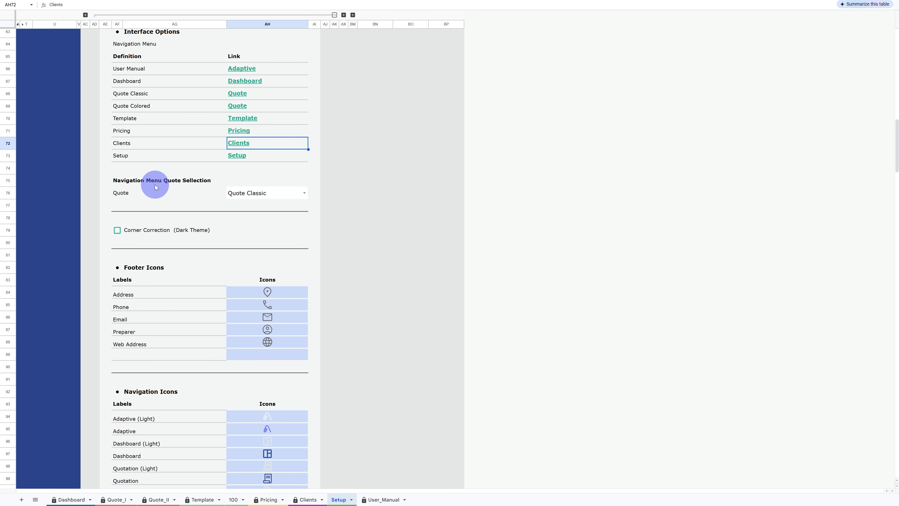
left_click(303, 193)
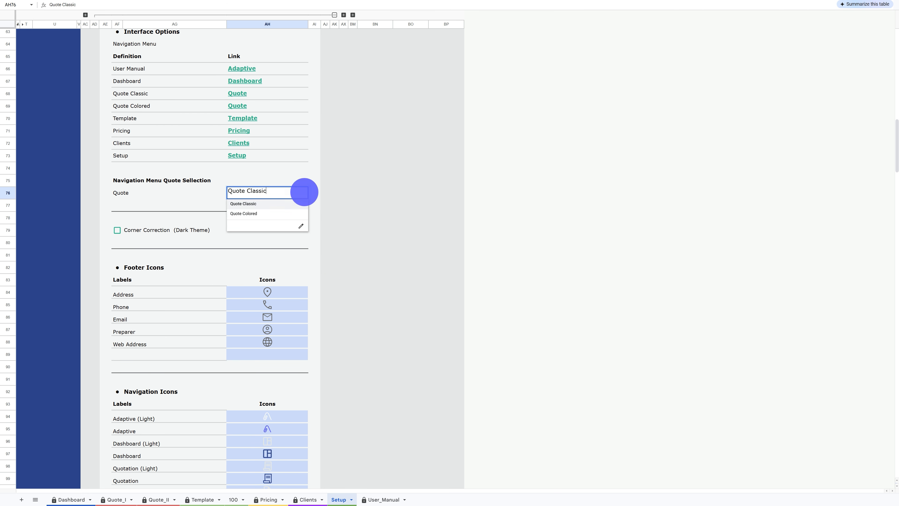
left_click(284, 214)
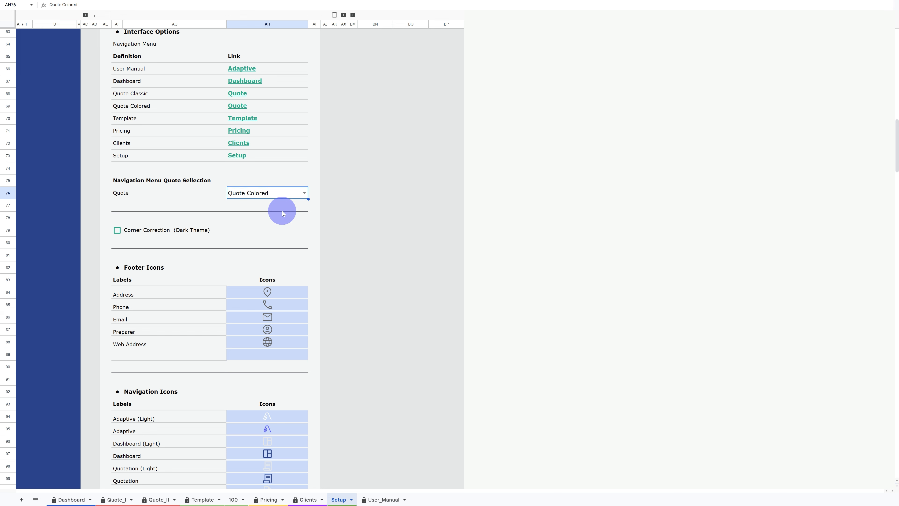
- Scroll down to review the Footer Icons and Navigation Icons sections
scroll(283, 213, "down", 1)
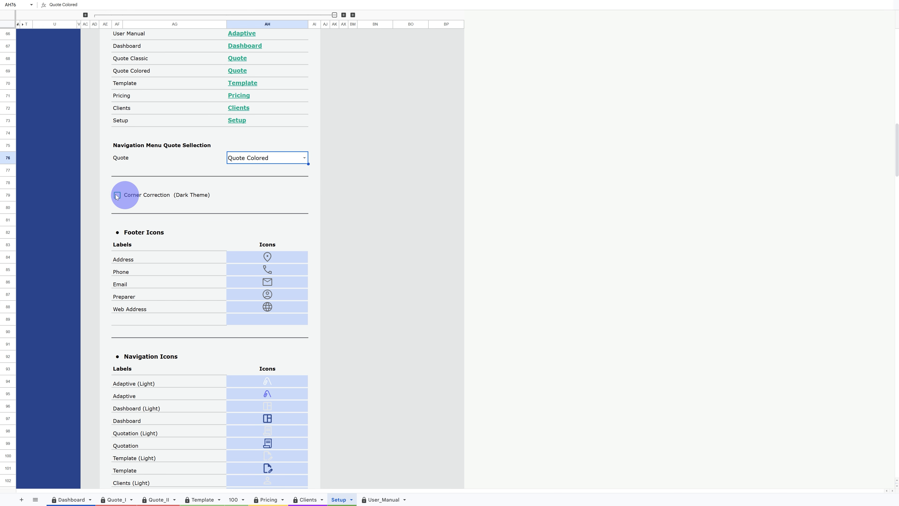
scroll(226, 195, "down", 1)
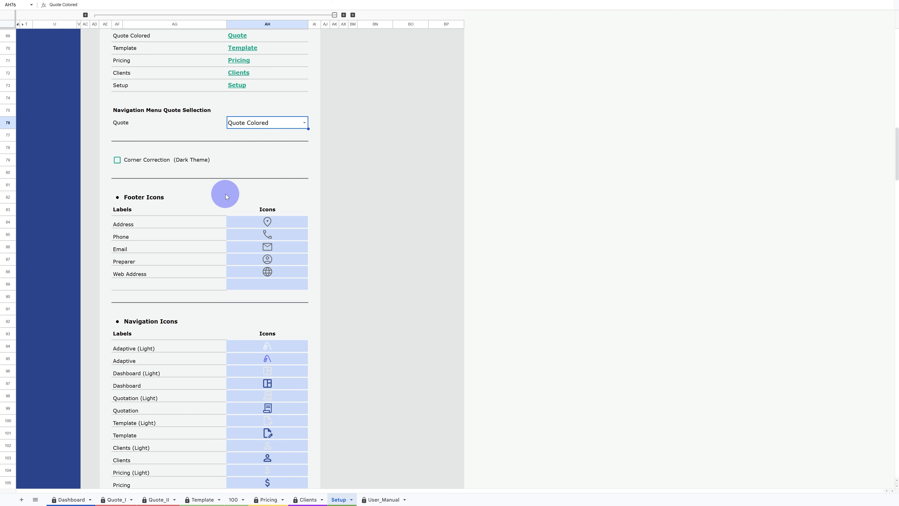
scroll(226, 194, "down", 3)
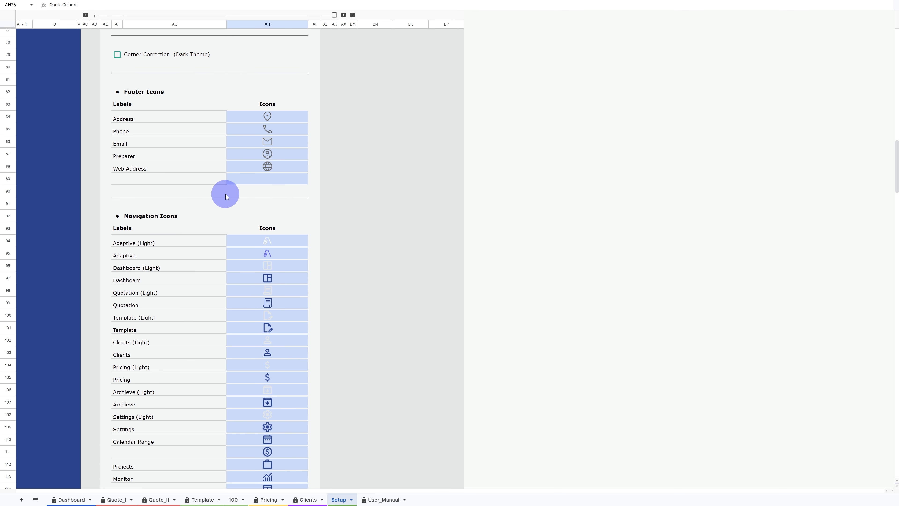
- Scroll through the Navigation Icons list and back up to the top of the Options panel
scroll(226, 194, "down", 1)
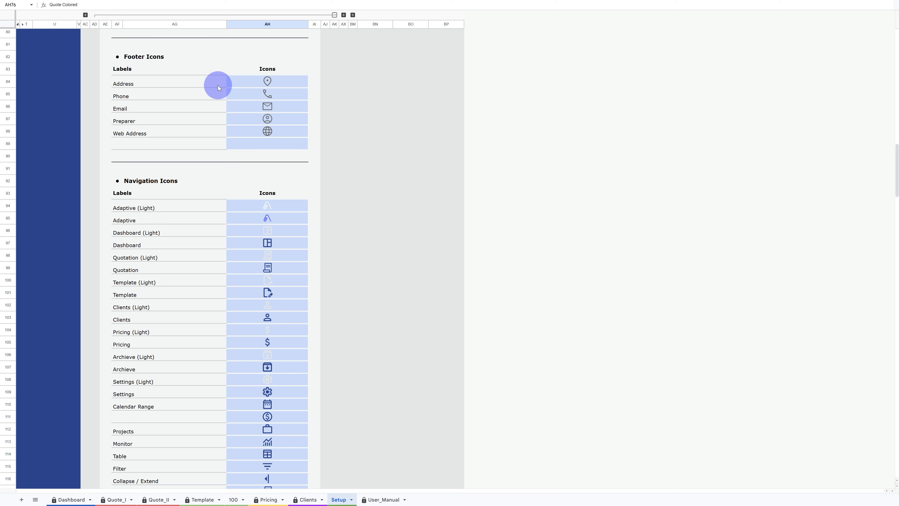
scroll(218, 85, "down", 6)
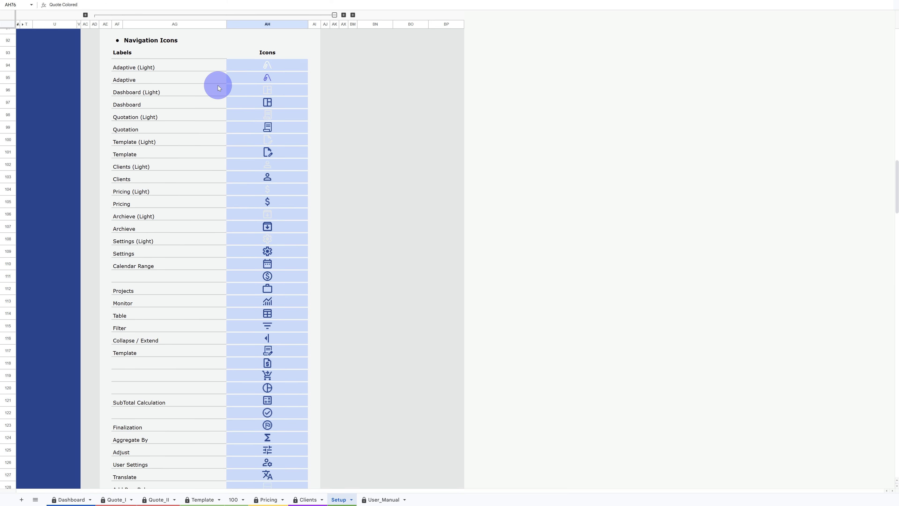
scroll(219, 88, "up", 13)
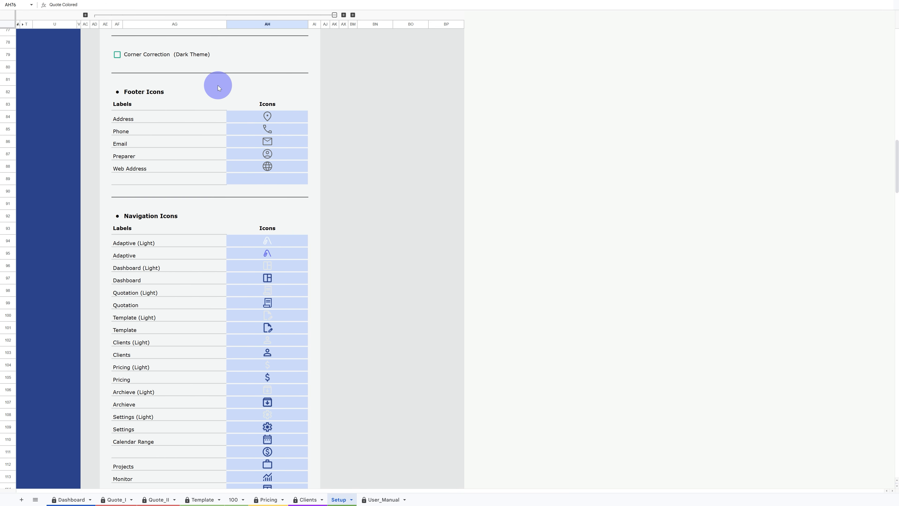
scroll(219, 87, "up", 15)
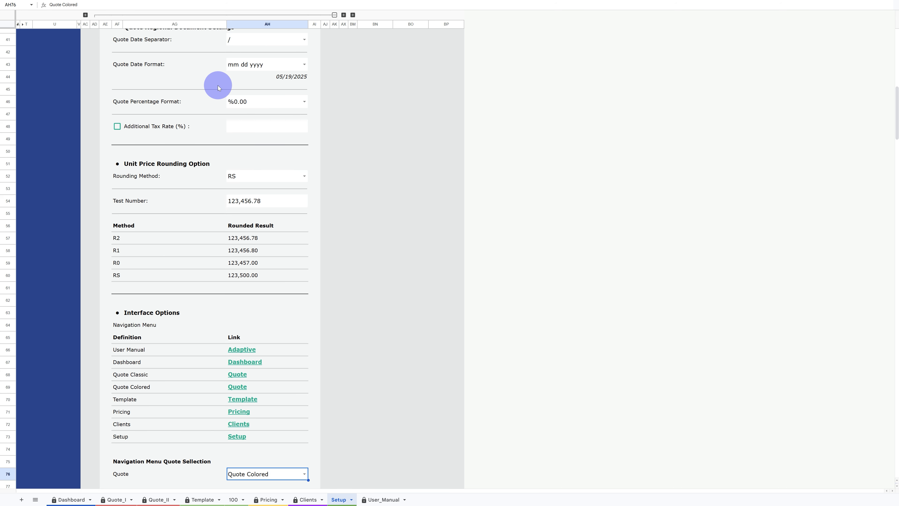
scroll(217, 85, "up", 4)
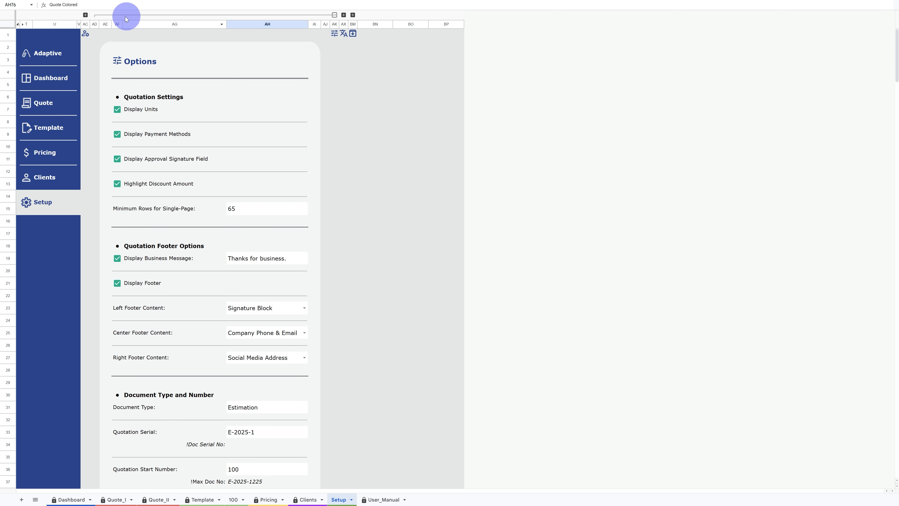
- Switch to the Archive section and paste the copied records as values only starting at the first Serial cell
left_click(100, 16)
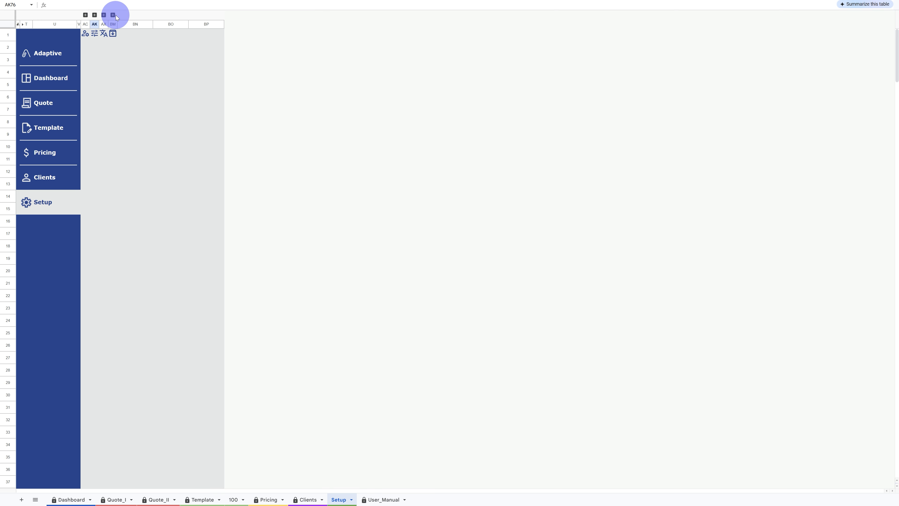
left_click(113, 15)
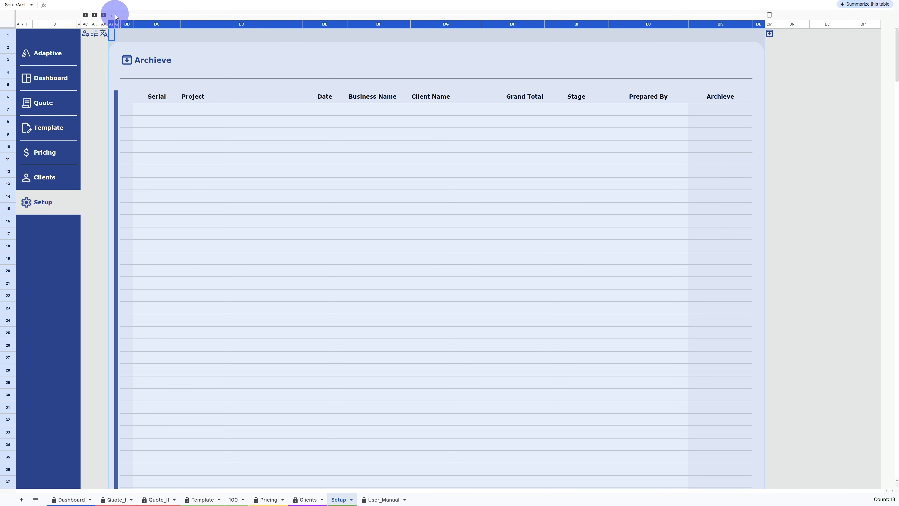
left_click(159, 110)
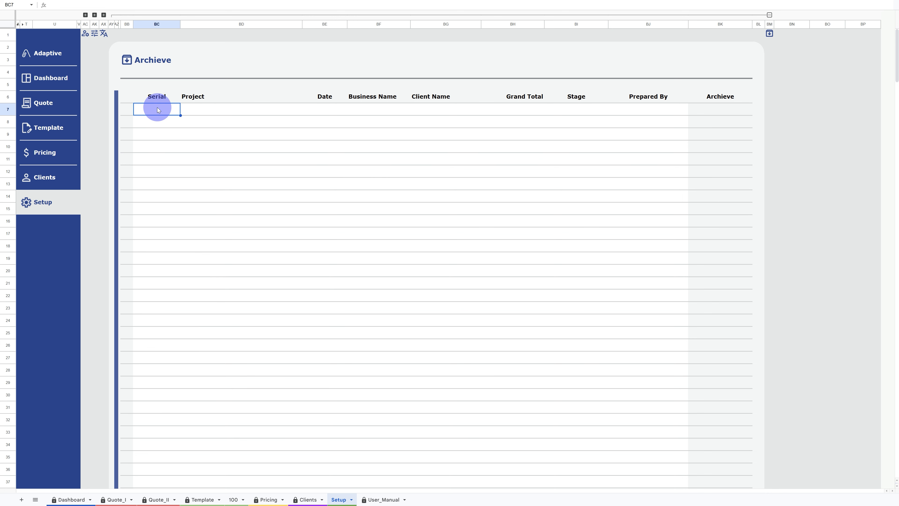
right_click(136, 106)
mouse_move(189, 165)
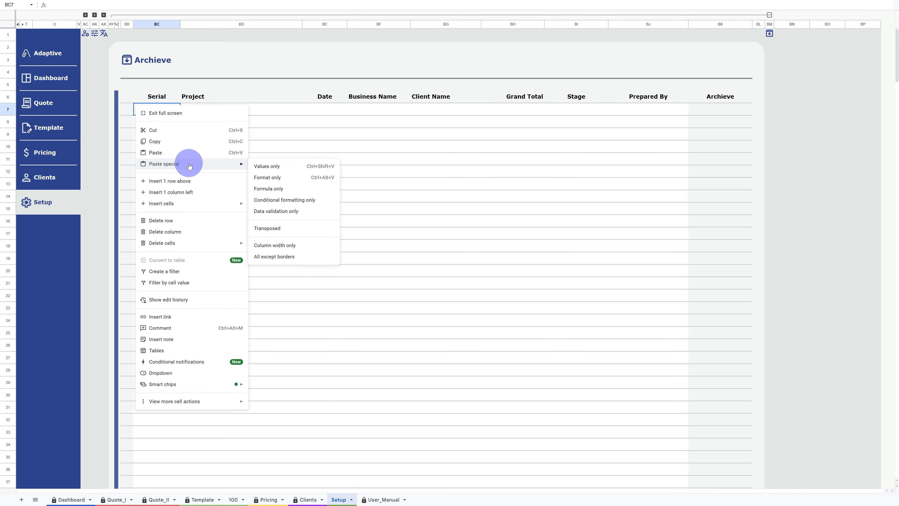
left_click(269, 166)
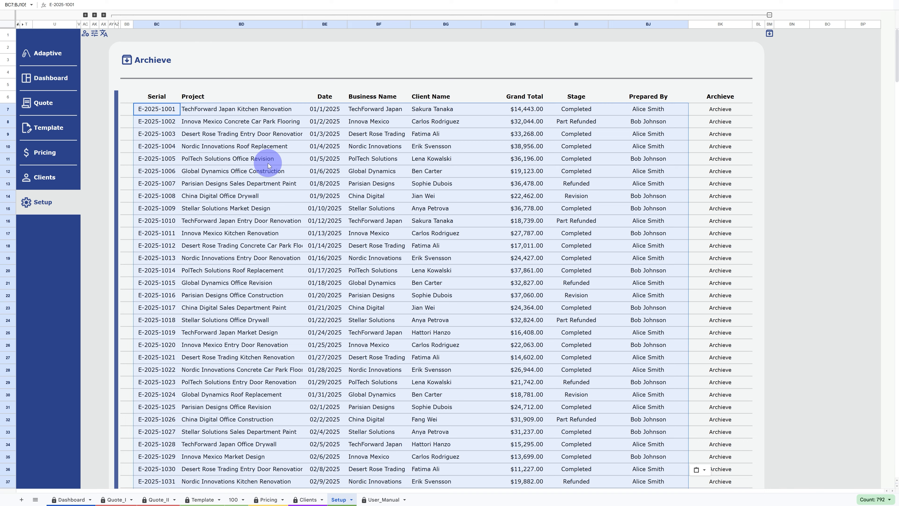
- Scroll through the pasted archive records in the Archive table
scroll(268, 166, "down", 8)
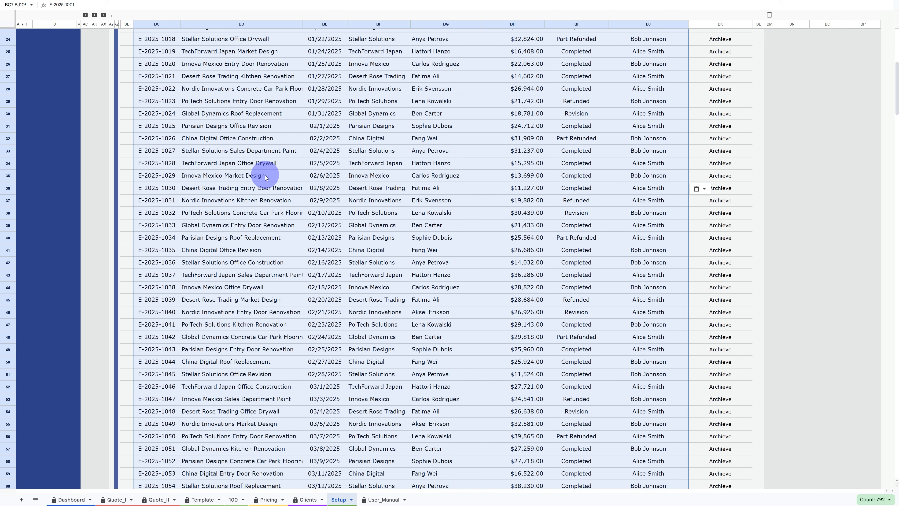
scroll(267, 177, "down", 20)
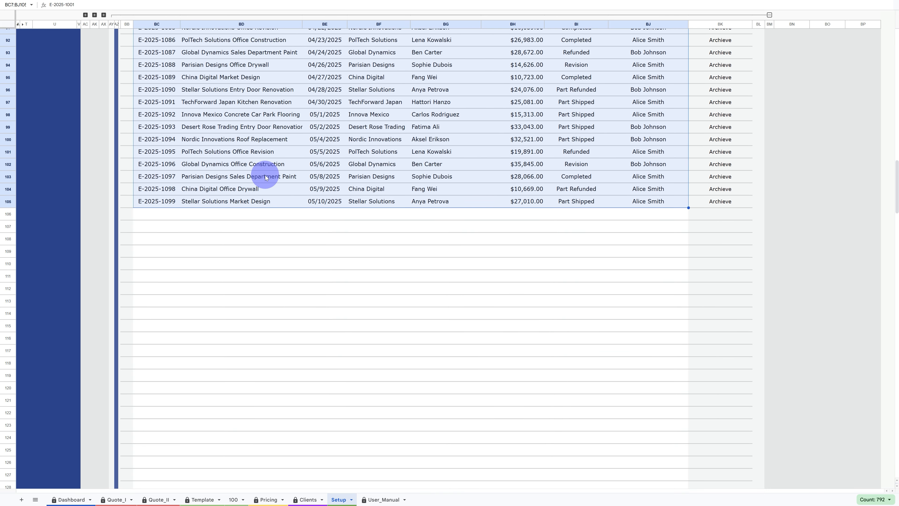
scroll(266, 177, "up", 20)
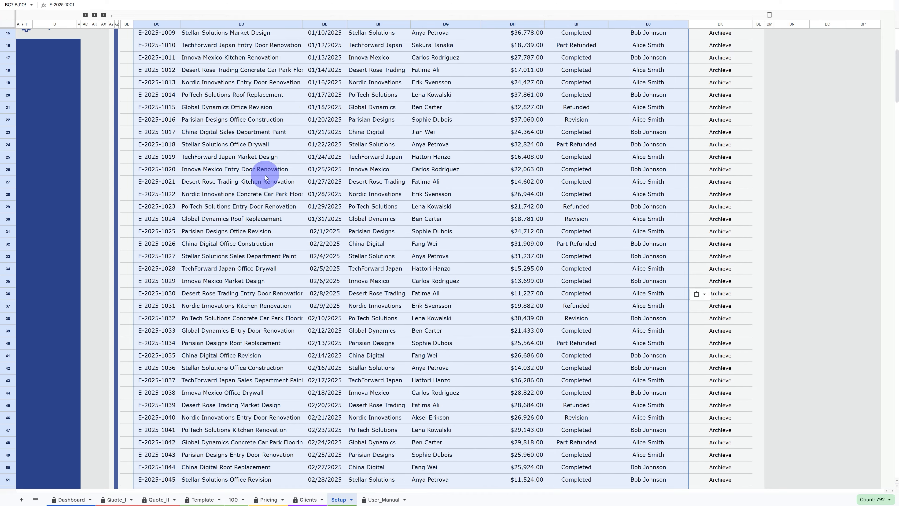
scroll(267, 177, "up", 5)
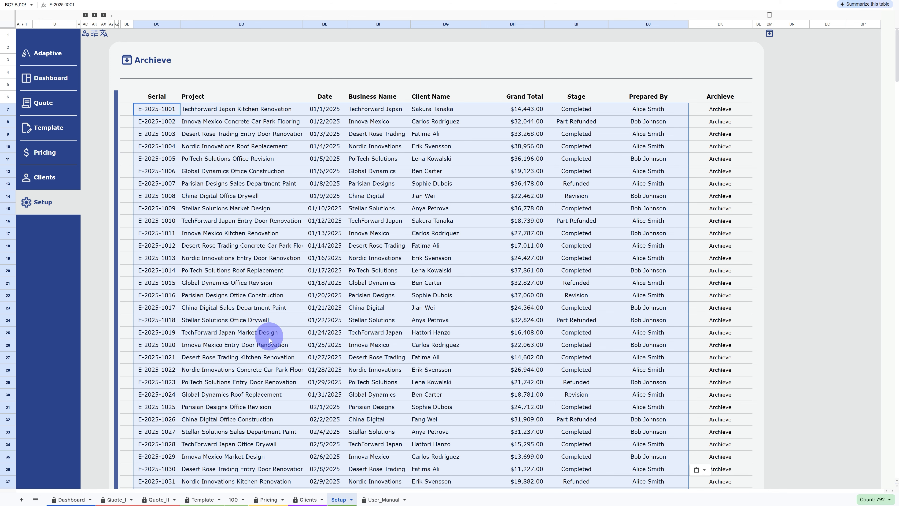
- Move the Quote_I sheet after Setup and hide the User_Manual sheet
left_click_drag(108, 502, 348, 503)
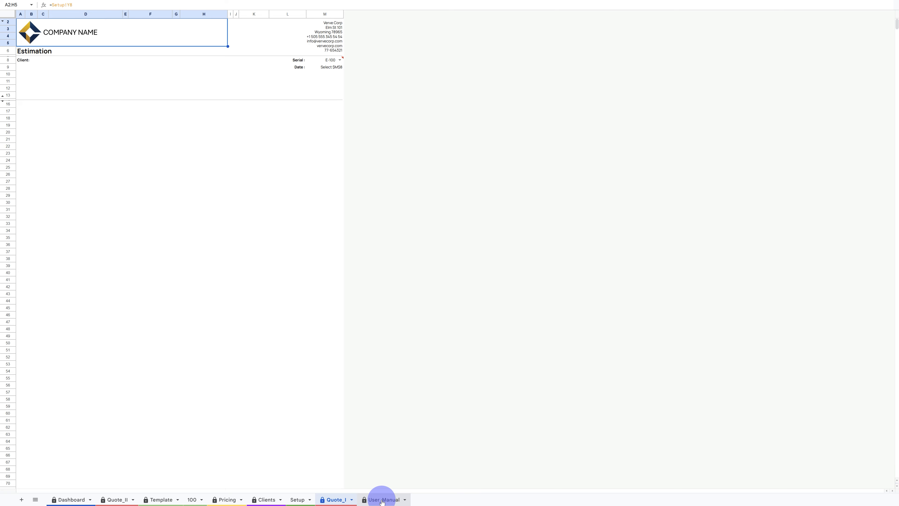
right_click(382, 502)
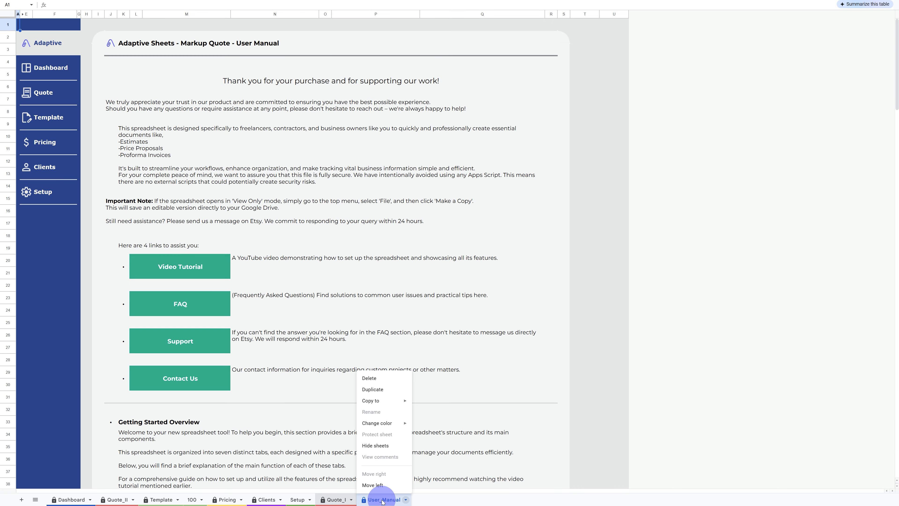
left_click(382, 443)
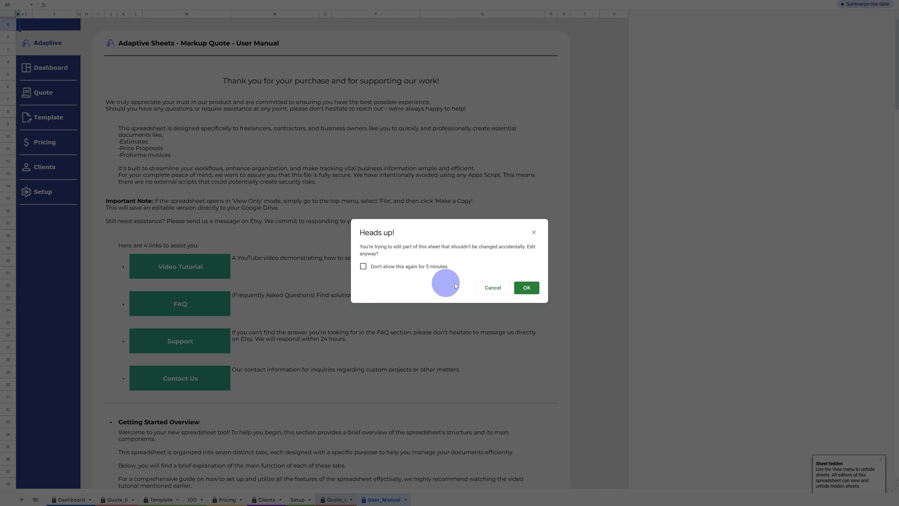
left_click(526, 287)
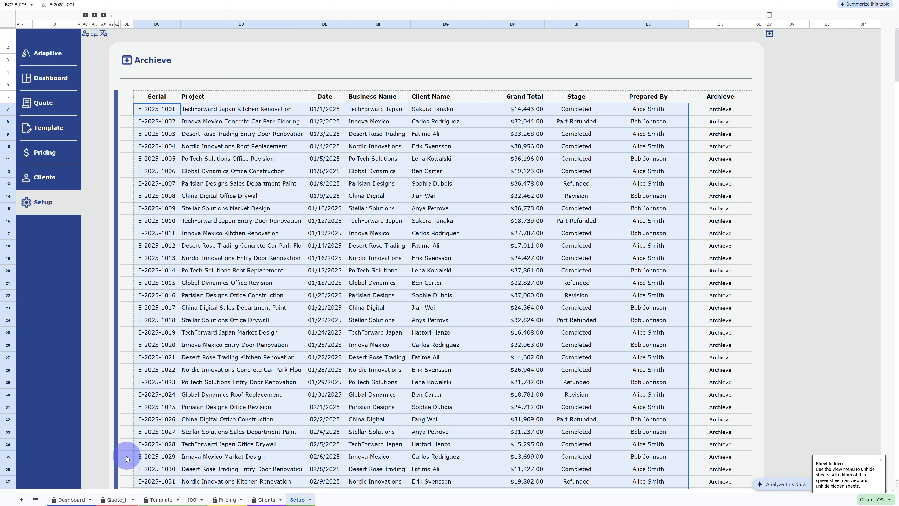
- Open the Dashboard sheet through the sidebar's Dashboard link
left_click(36, 498)
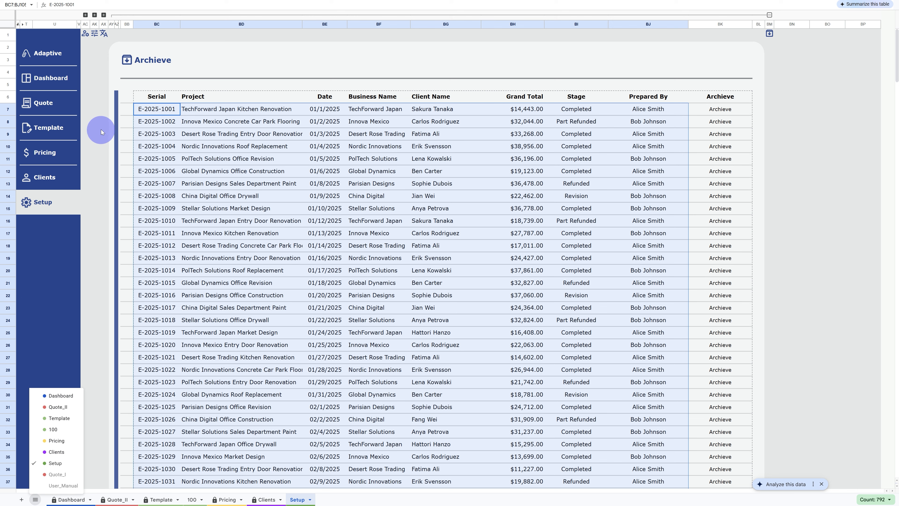
left_click(56, 75)
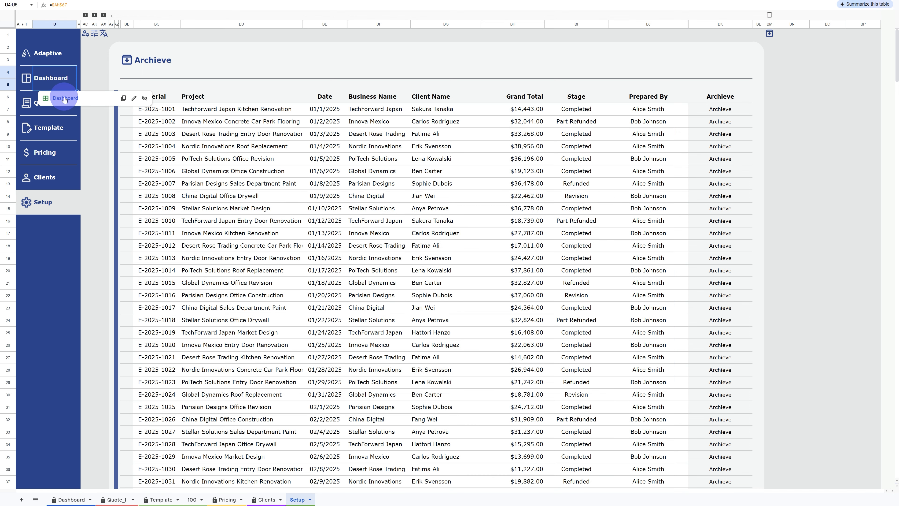
left_click(77, 96)
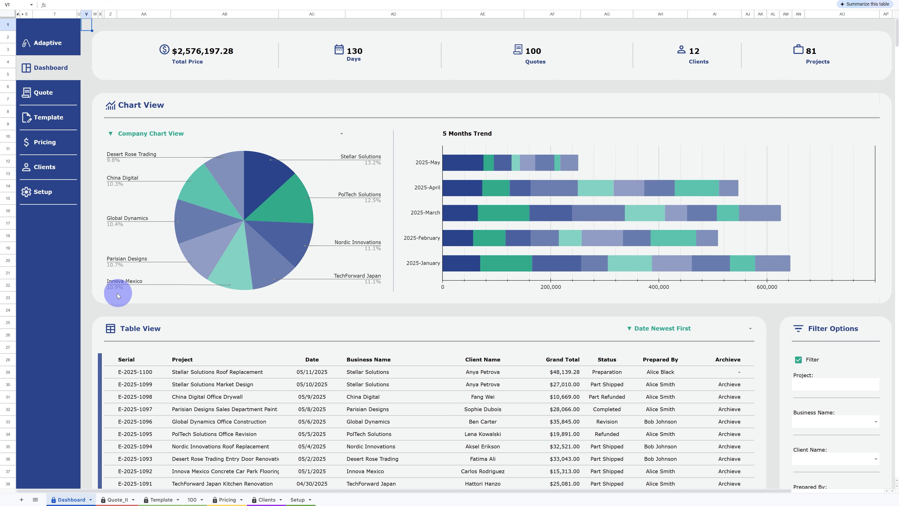
- Switch the pie chart from Company Chart View to Client Chart View
left_click(341, 133)
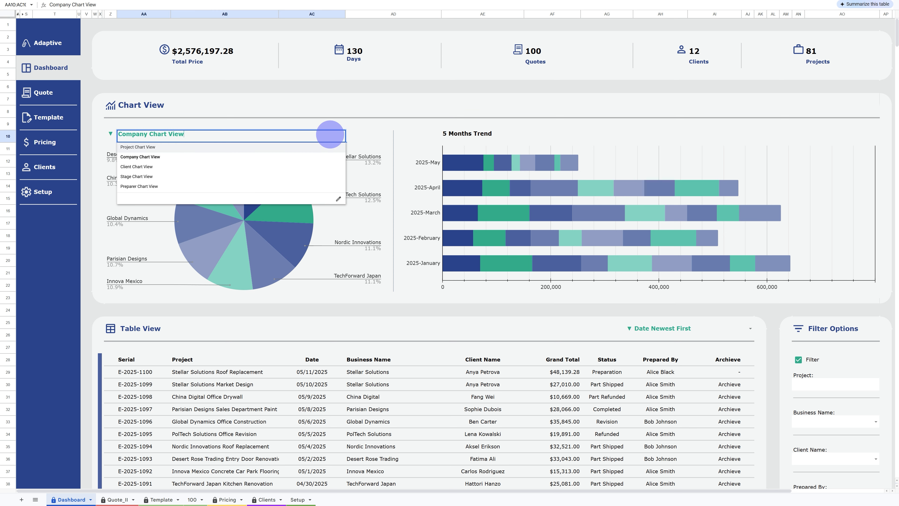
left_click(149, 167)
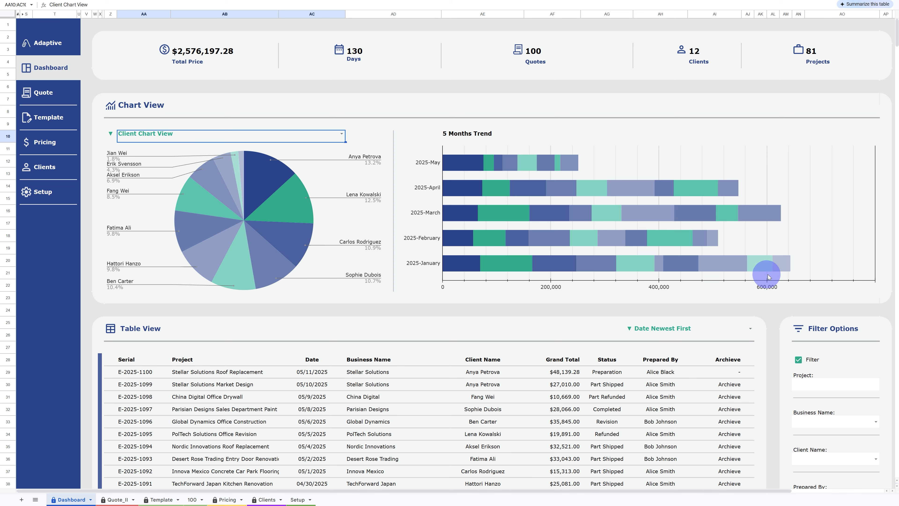
- Sort the Table View by Client Name, then by Grand Total Highest First
scroll(503, 282, "down", 1)
scroll(503, 282, "down", 5)
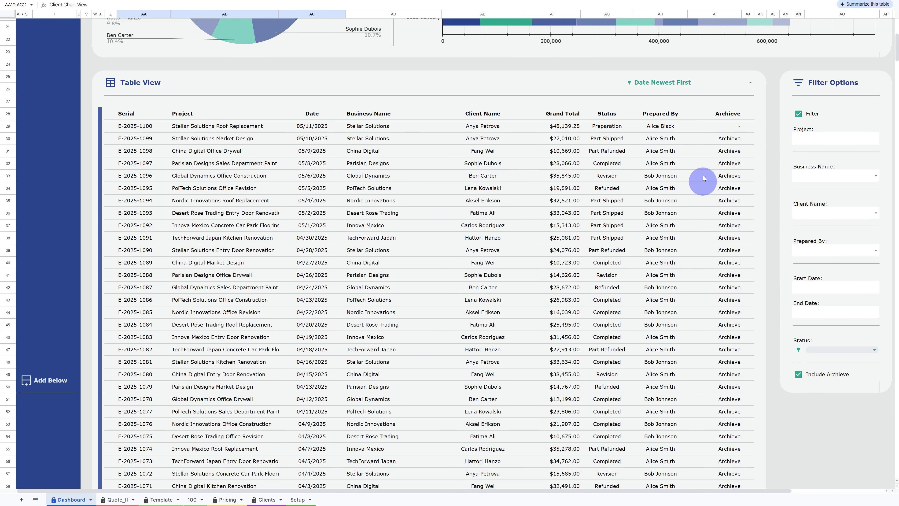
left_click(749, 89)
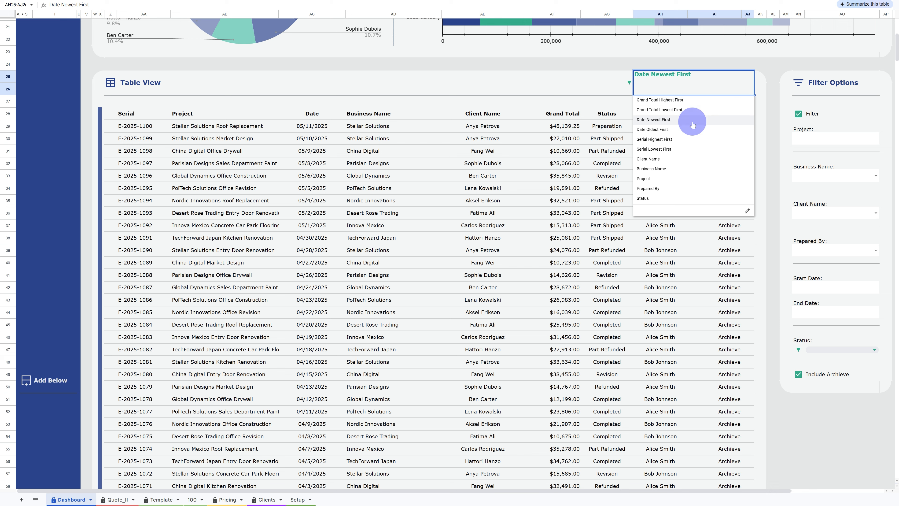
left_click(681, 159)
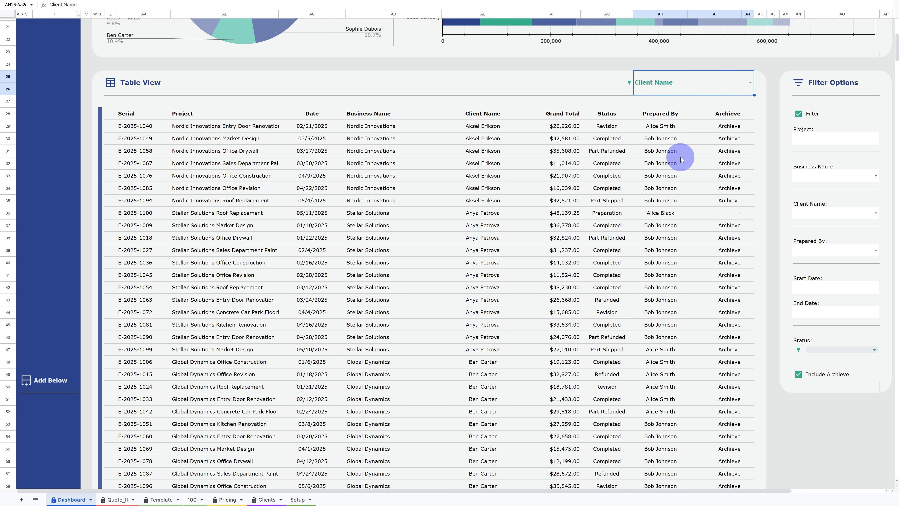
left_click(730, 90)
left_click(700, 104)
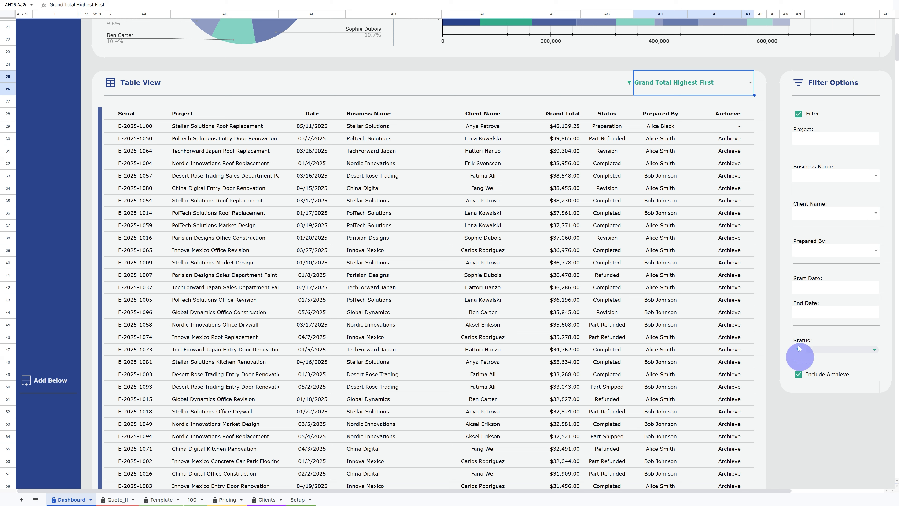
- Turn the Filter option off and back on, and open the Start Date calendar without picking a date
left_click(799, 114)
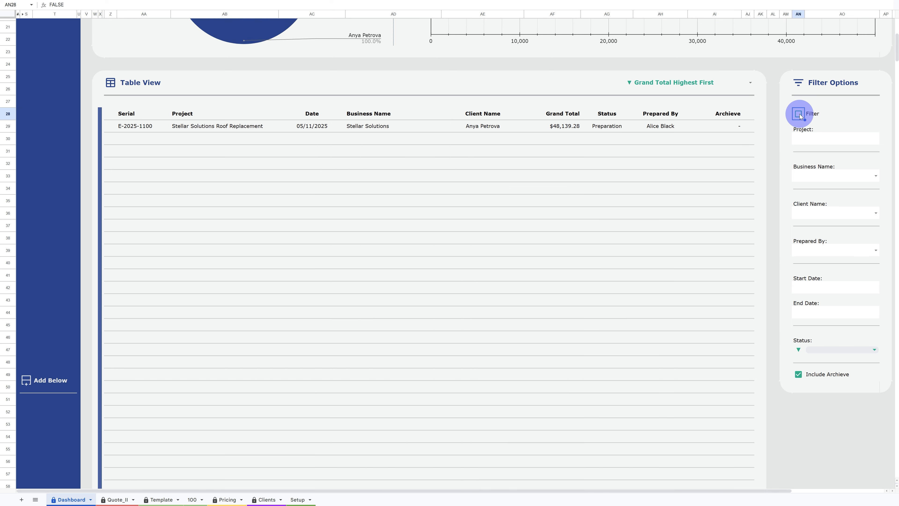
left_click(799, 114)
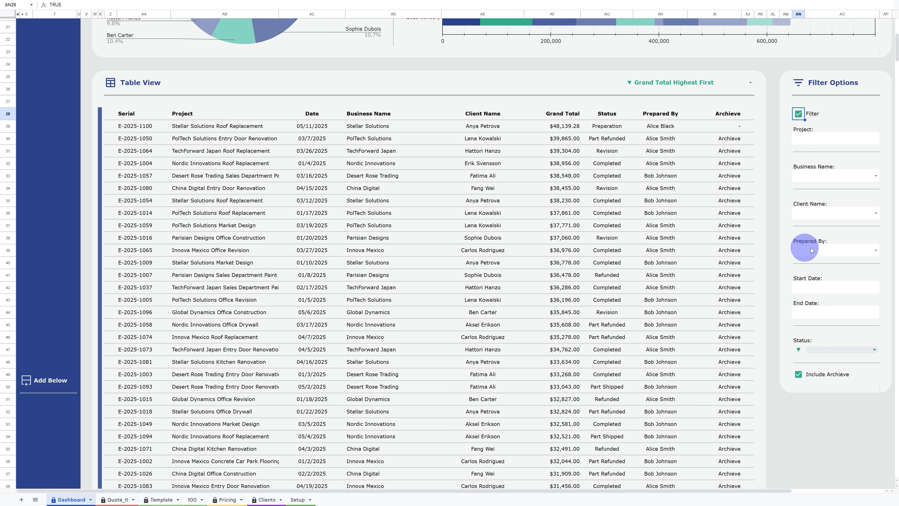
double_click(820, 290)
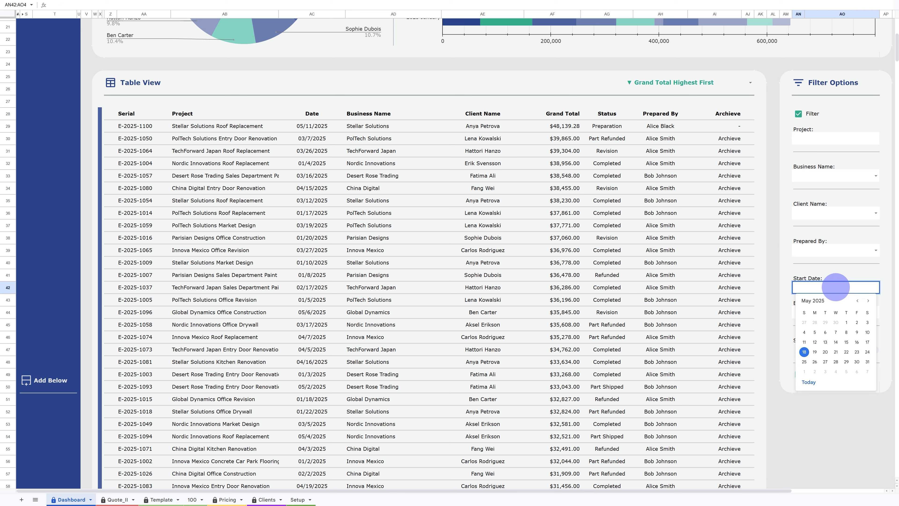
left_click(828, 278)
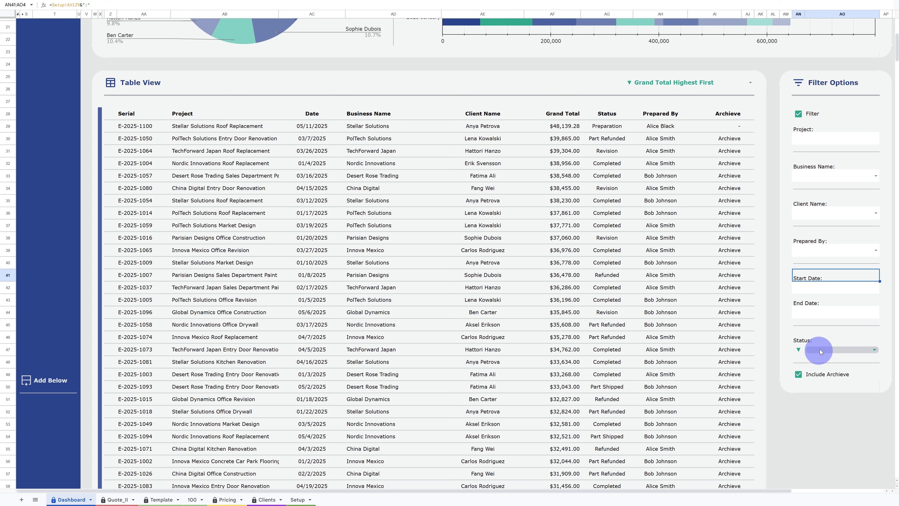
- Set the Status filter to Preparation, Completed, Payment, Supply and Part Shipped
left_click(874, 351)
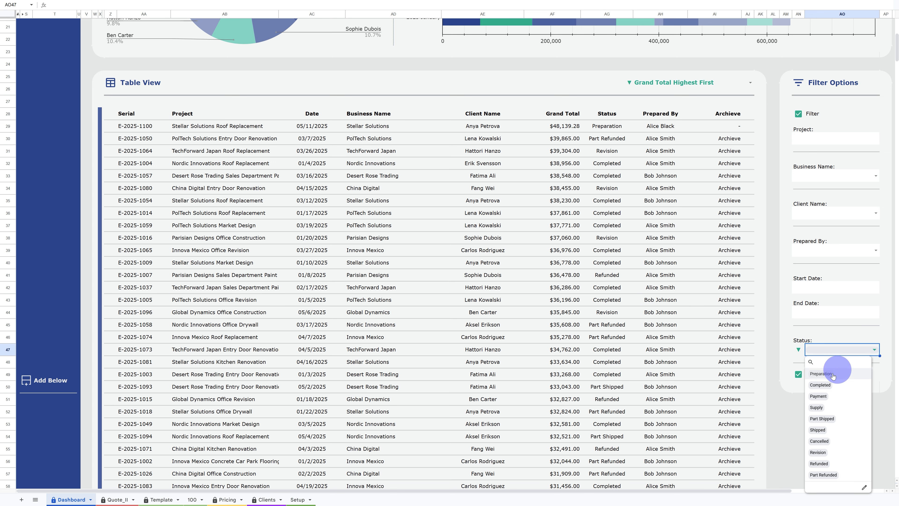
left_click(825, 374)
left_click(826, 385)
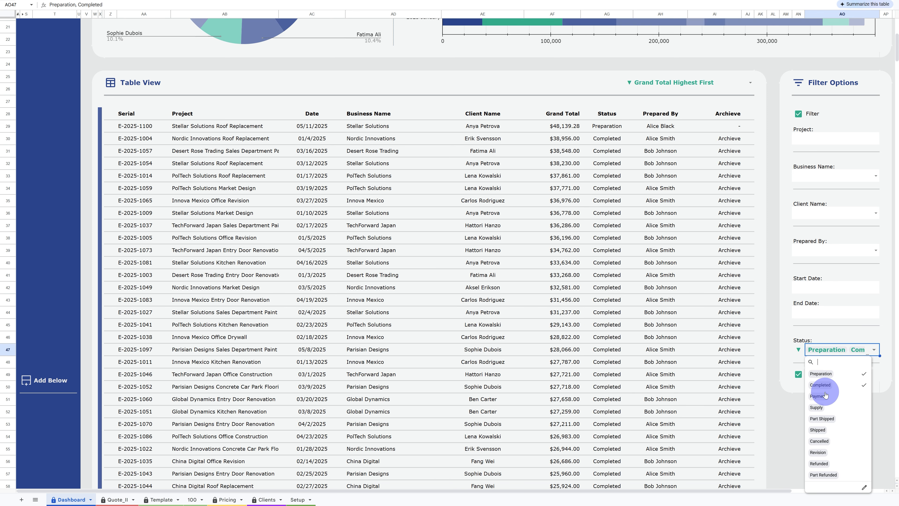
left_click(825, 397)
left_click(825, 408)
left_click(825, 418)
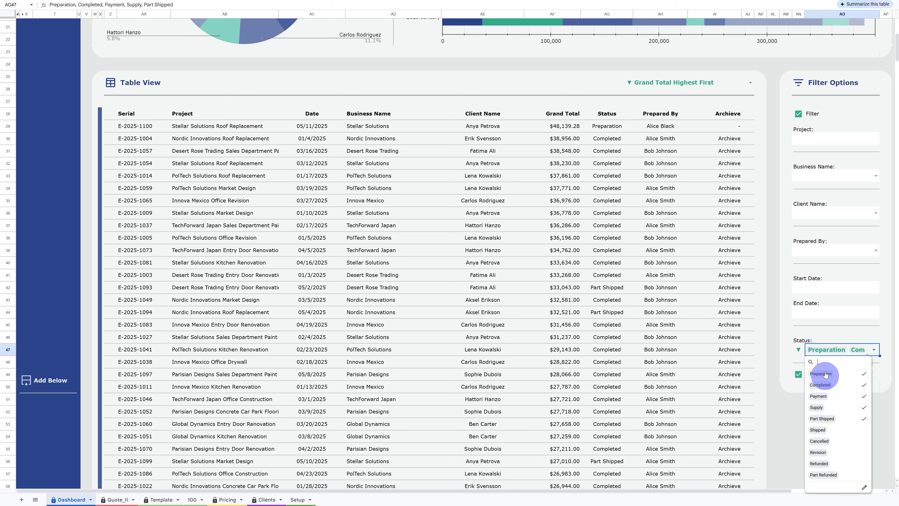
left_click(831, 343)
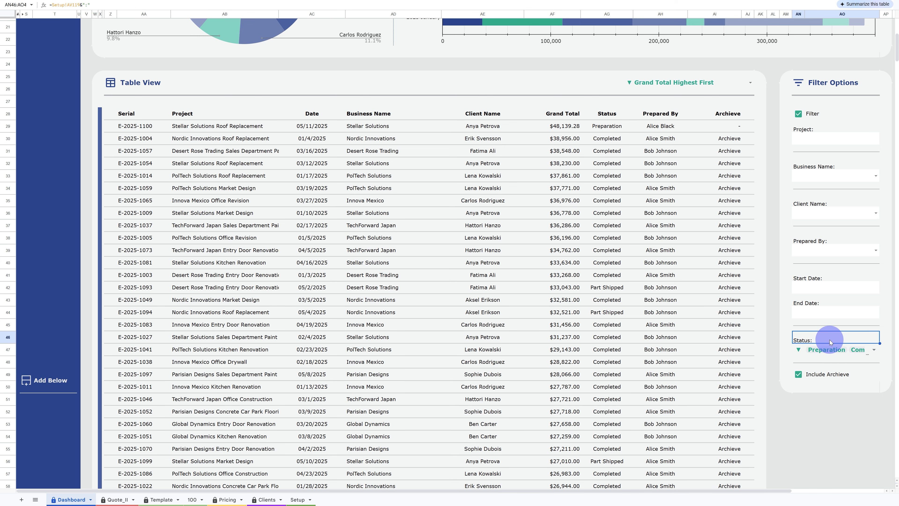
- Turn the Include Archieve option off and back on, switching the Filter option off and on again
left_click(799, 375)
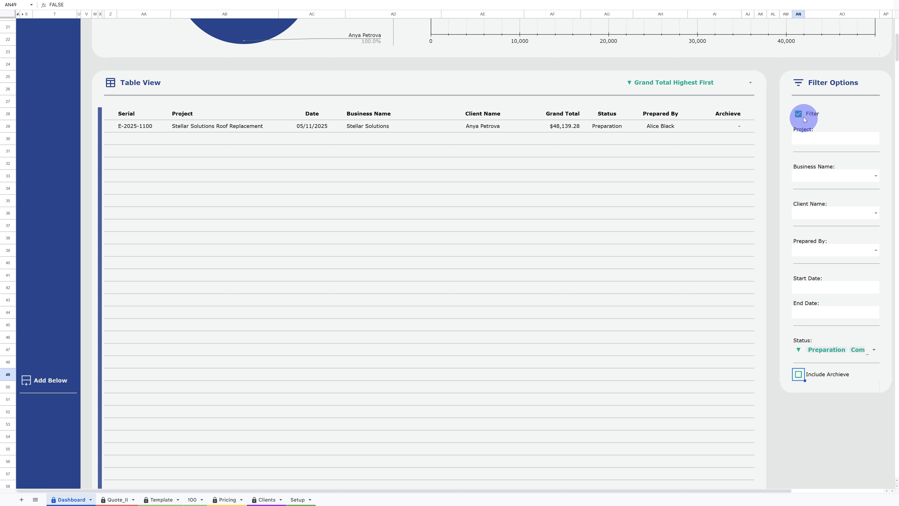
left_click(799, 114)
left_click(800, 375)
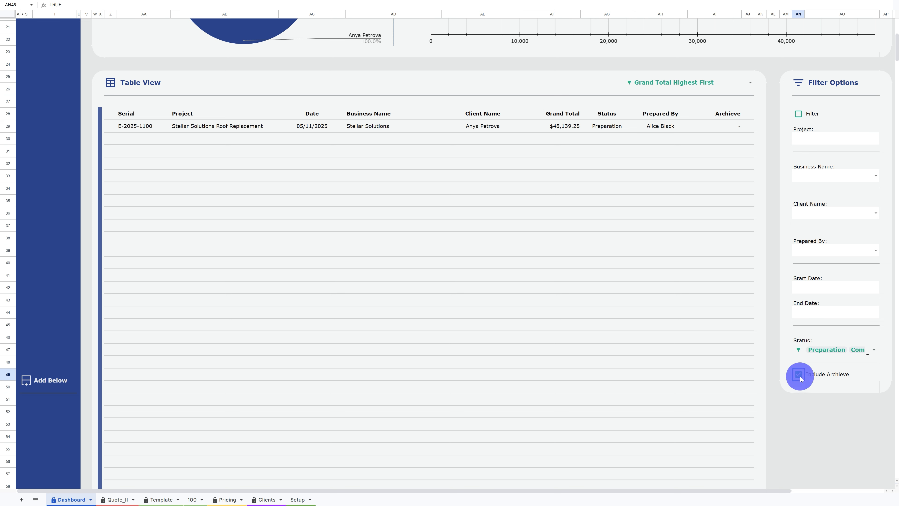
left_click(799, 114)
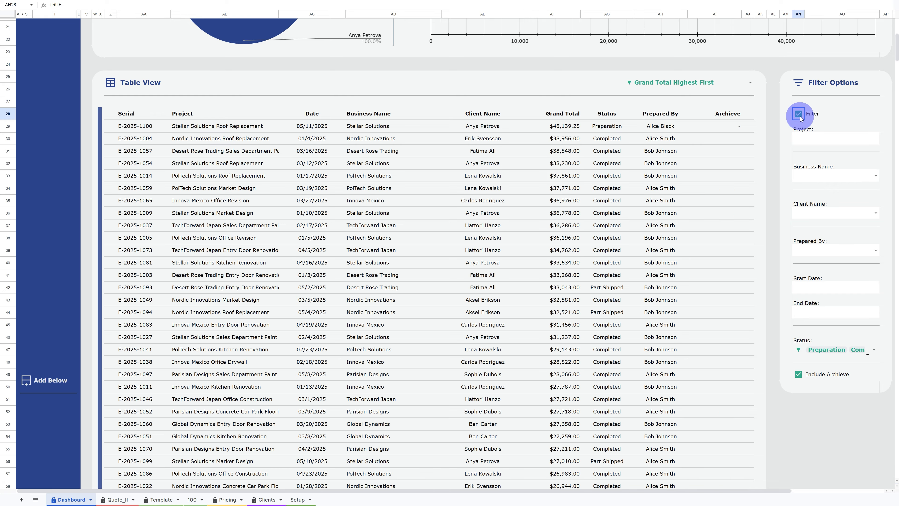
scroll(806, 118, "up", 6)
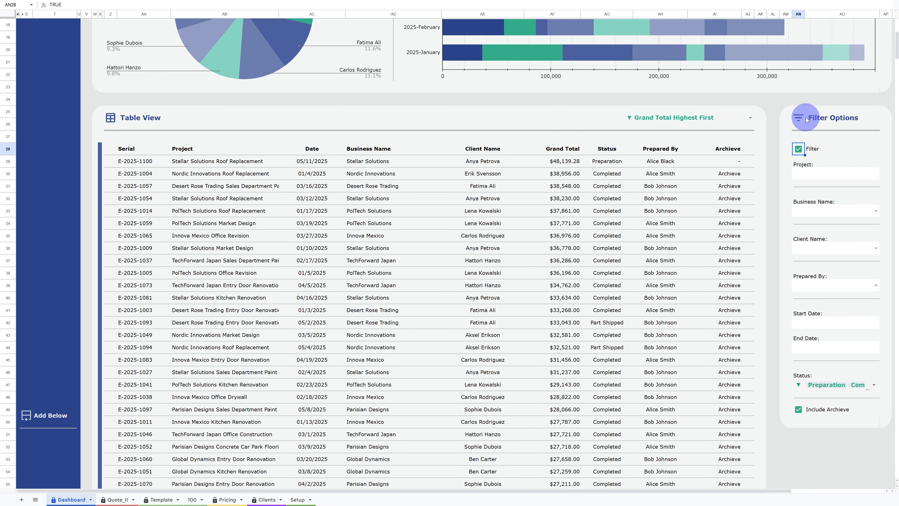
scroll(805, 118, "up", 1)
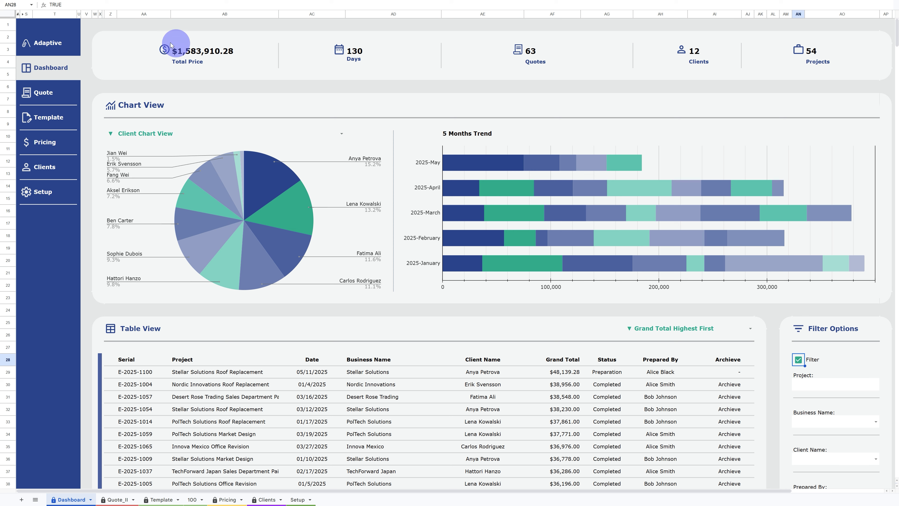
left_click(91, 30)
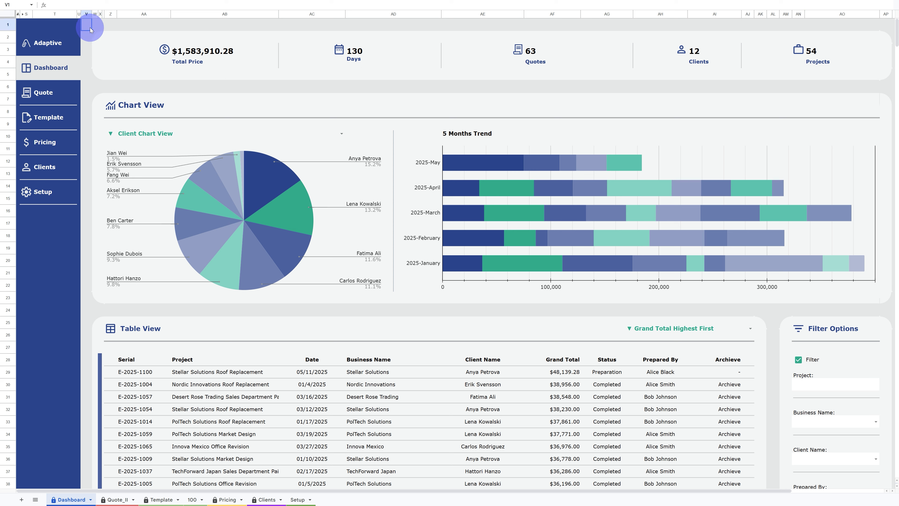